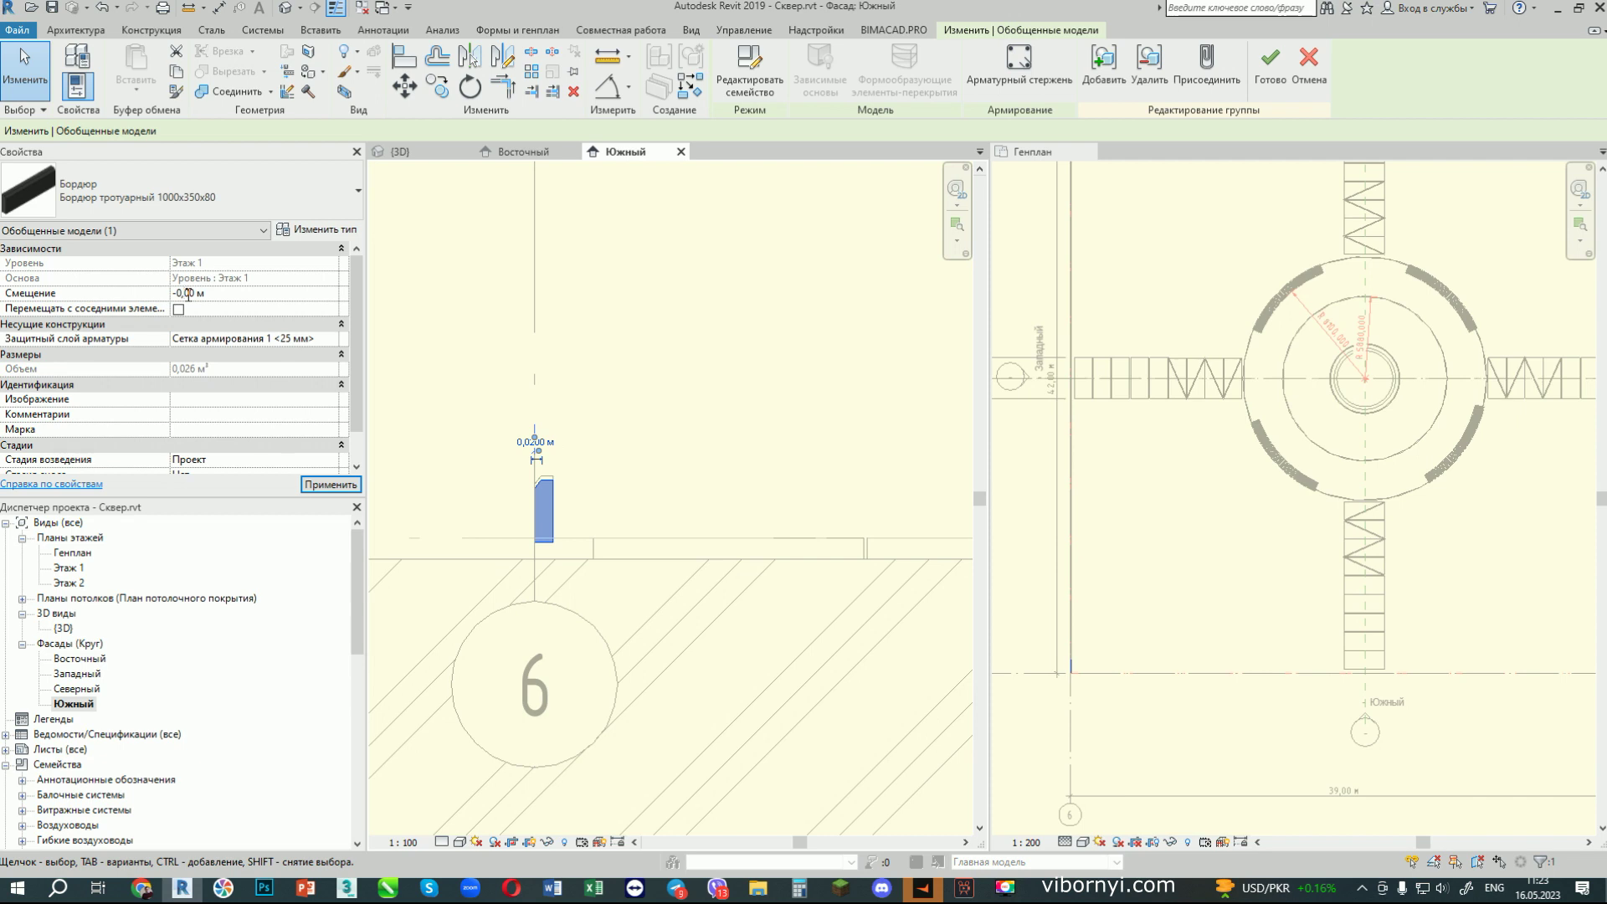
Step: Set the curb's offset to -0.3 m inside the array group and finish editing the group
click(331, 484)
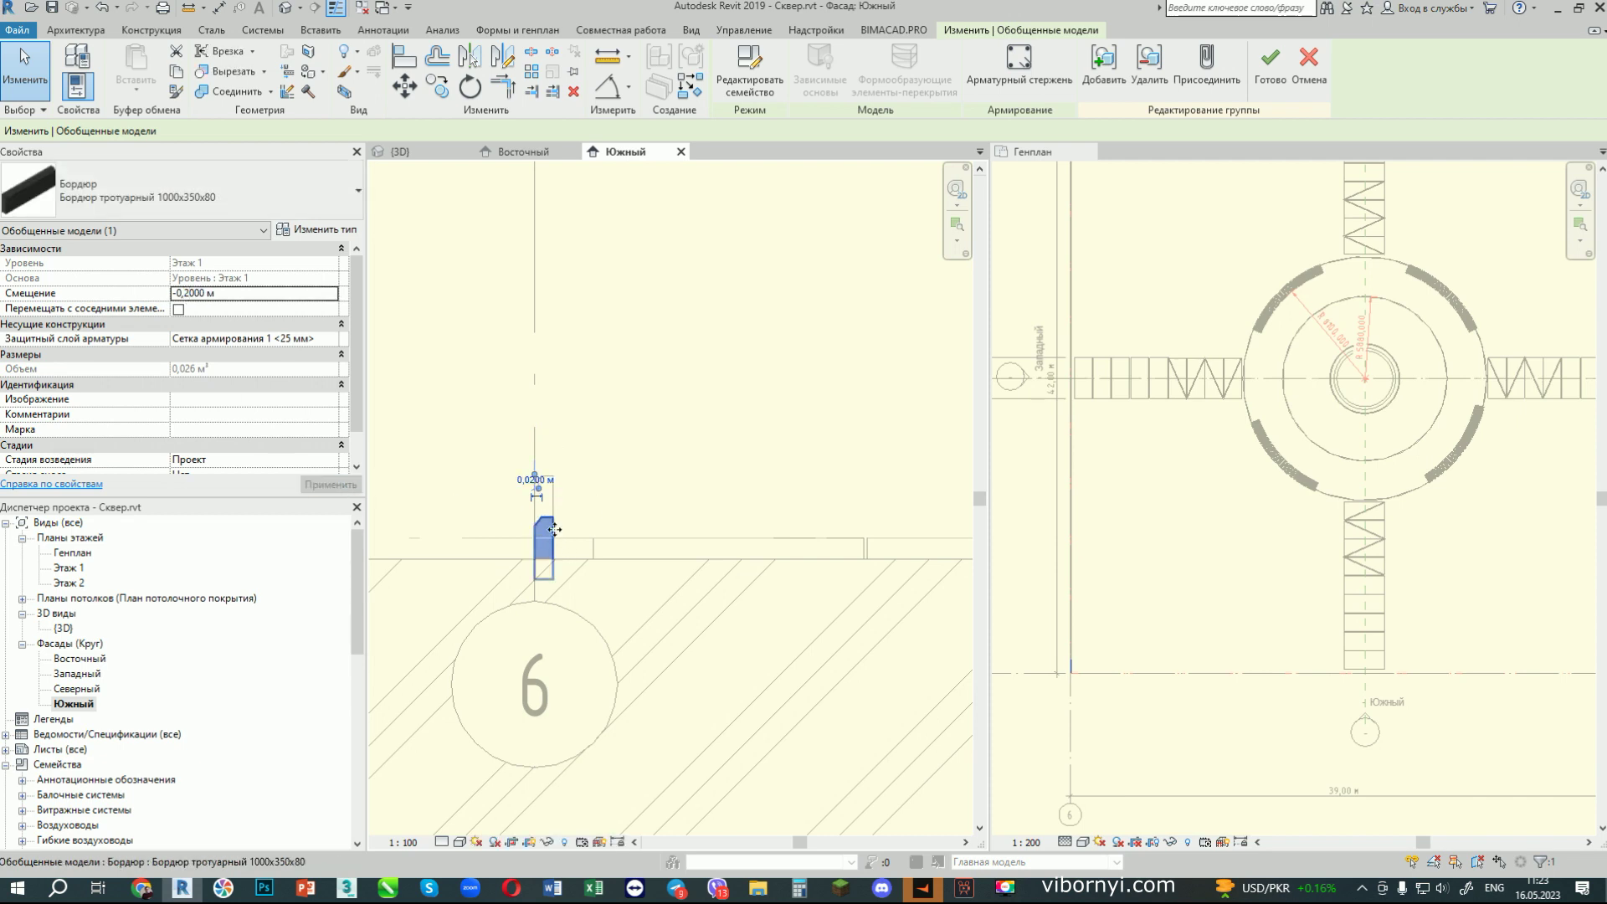
click(185, 292)
drag(213, 290, 229, 291)
text(3)
click(329, 484)
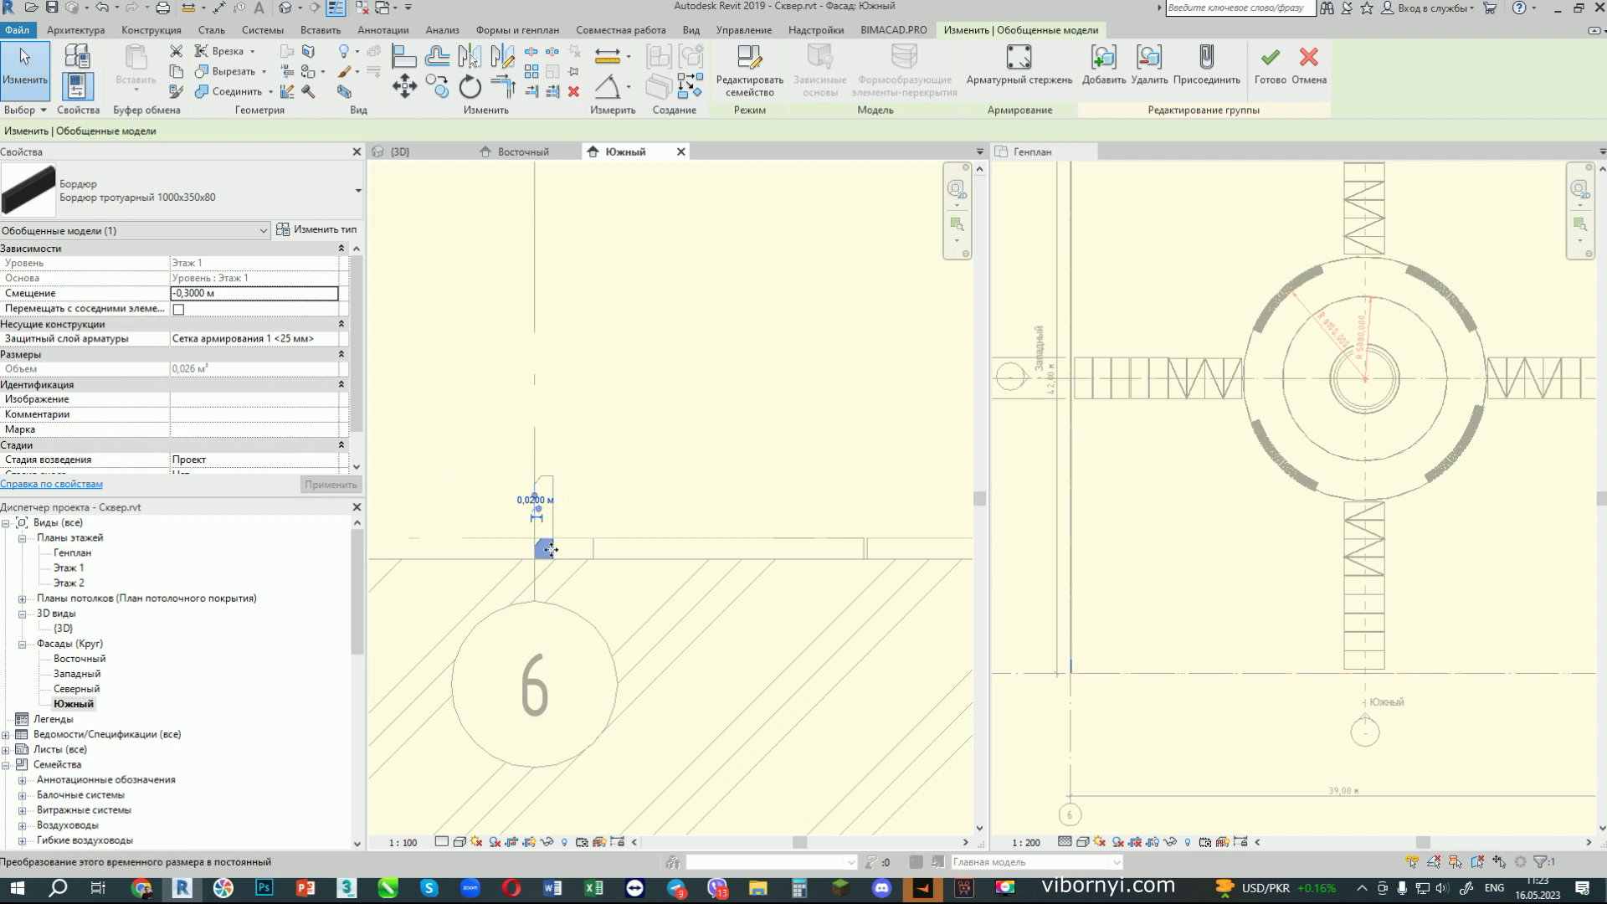
scroll(550, 549, up, 5)
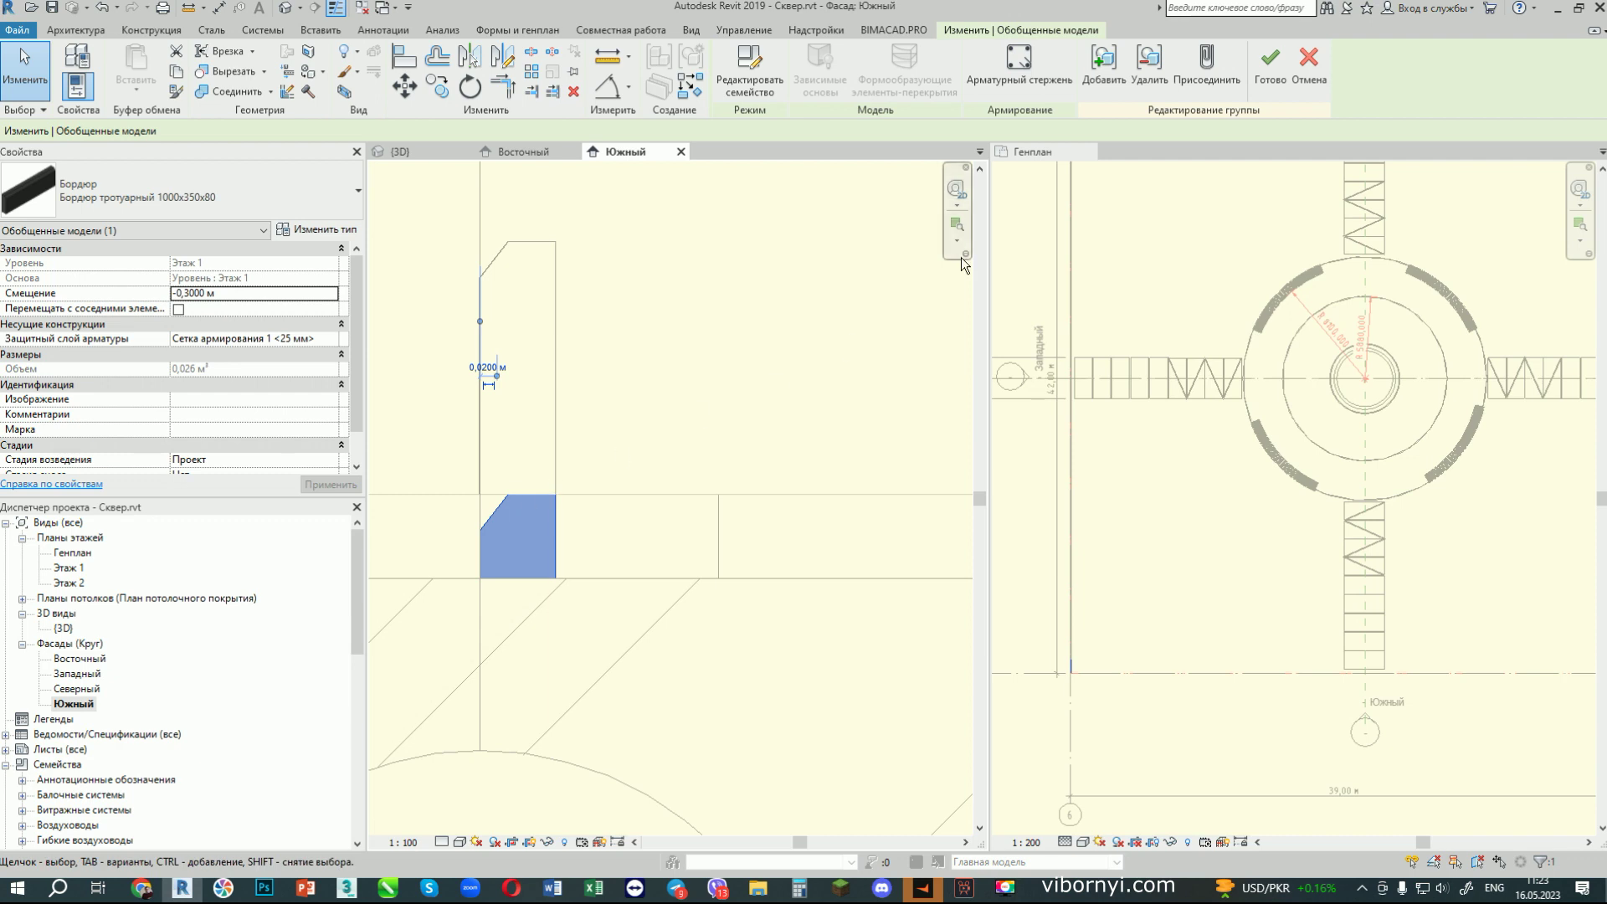
click(1270, 80)
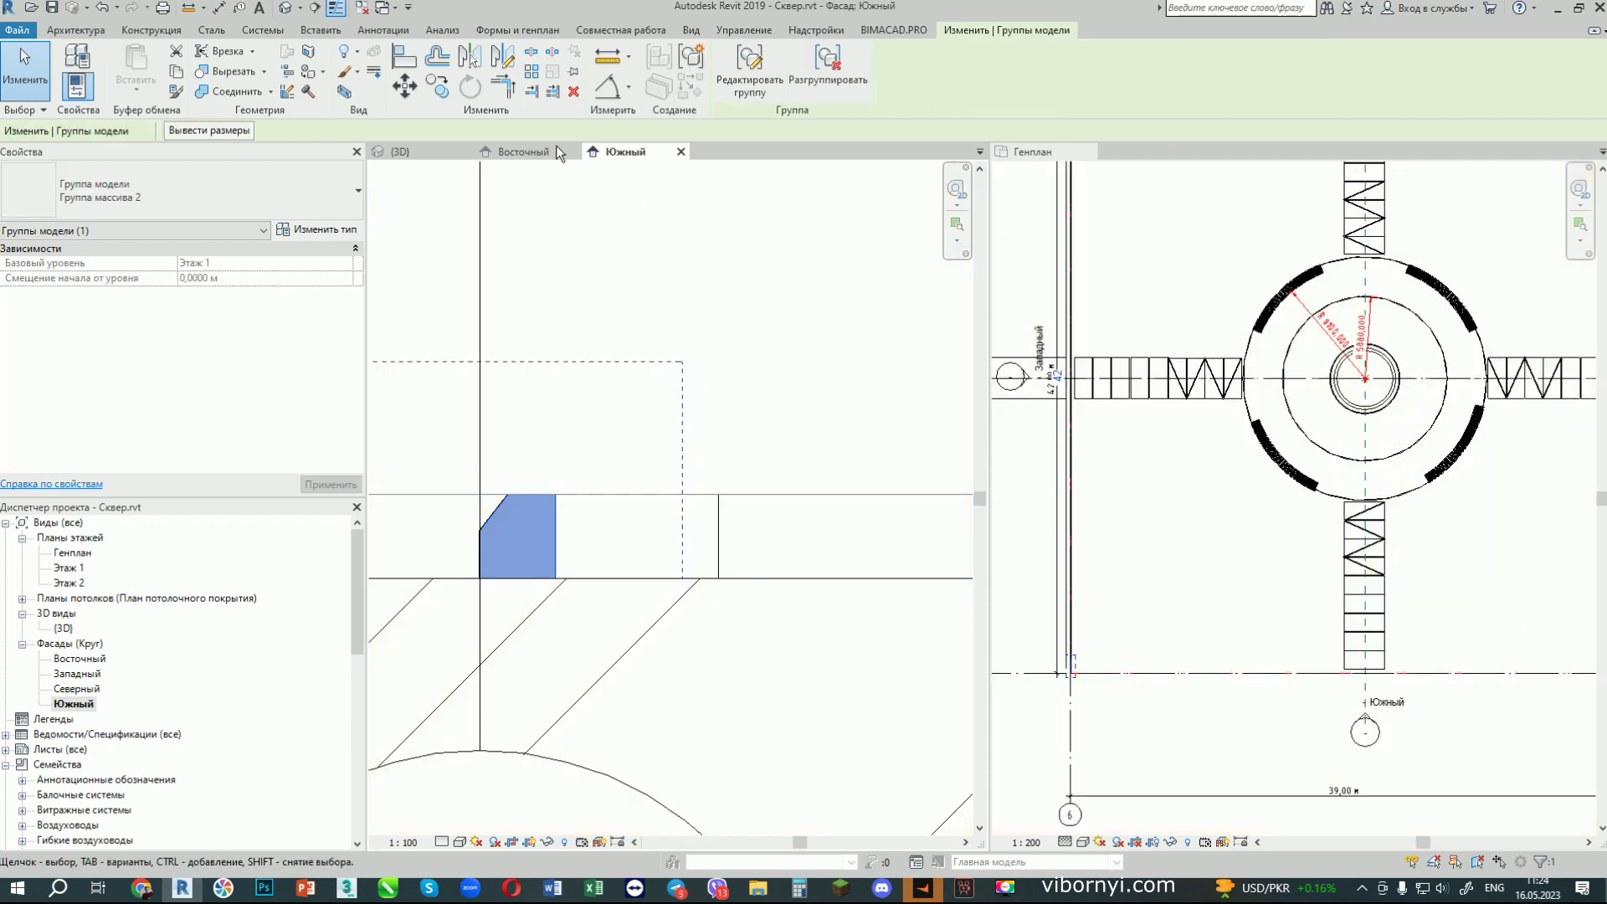
Step: Examine the lowered curb row beside the path slabs in the 3D view and its lower end on the site plan
click(402, 151)
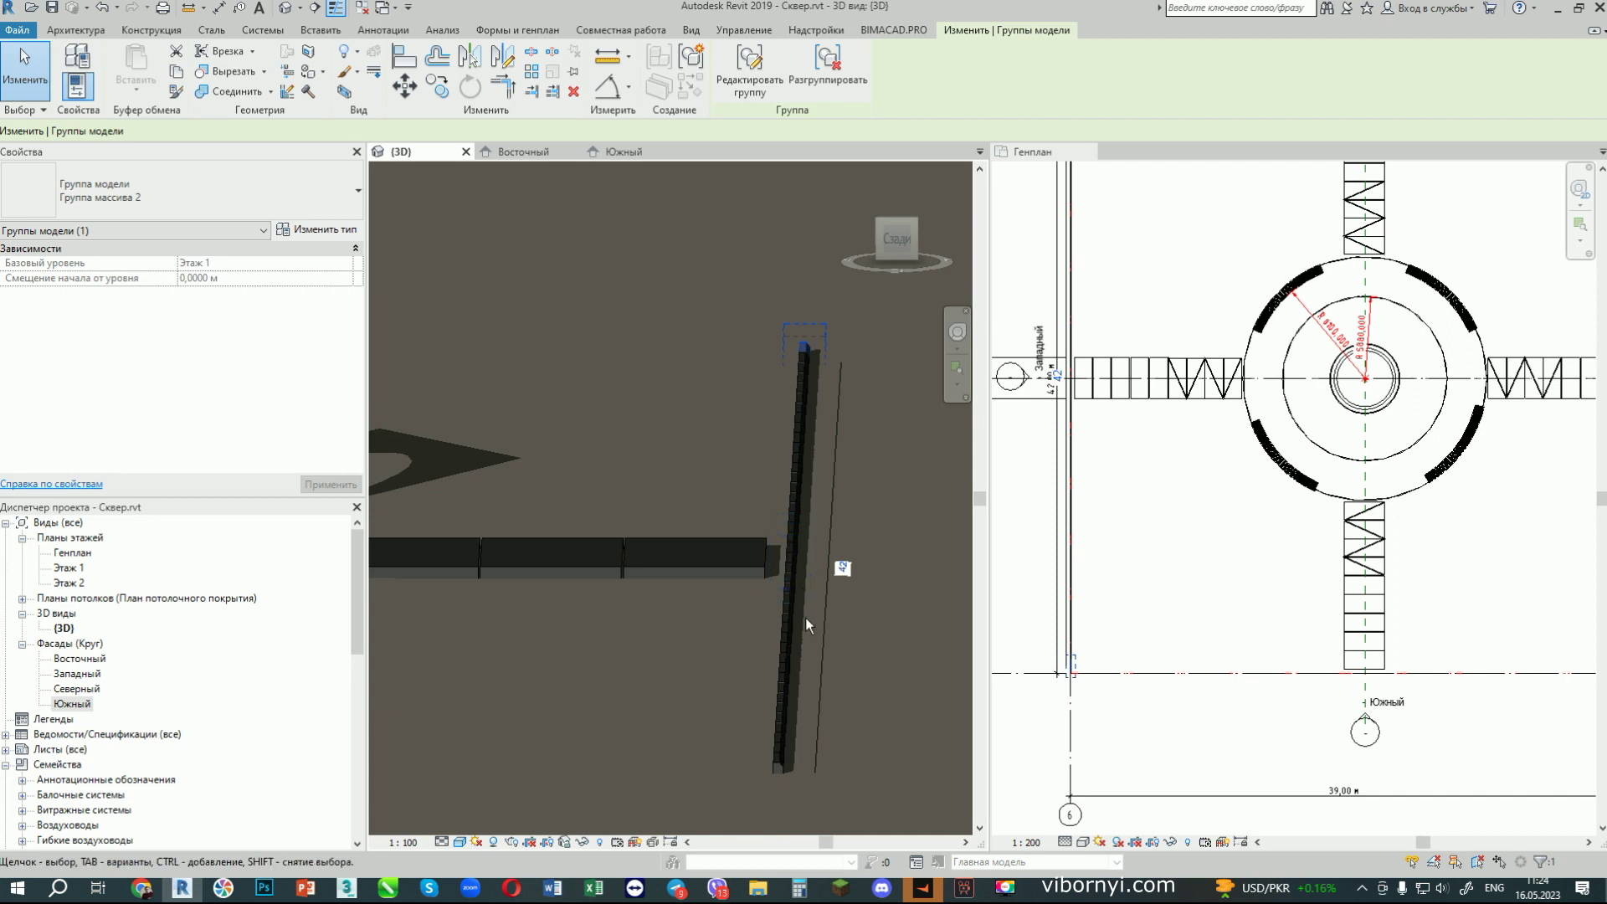
mouse_move(805, 609)
shift+middle_down()
mouse_move(794, 559)
mouse_move(802, 577)
shift+middle_up()
scroll(735, 313, up, 4)
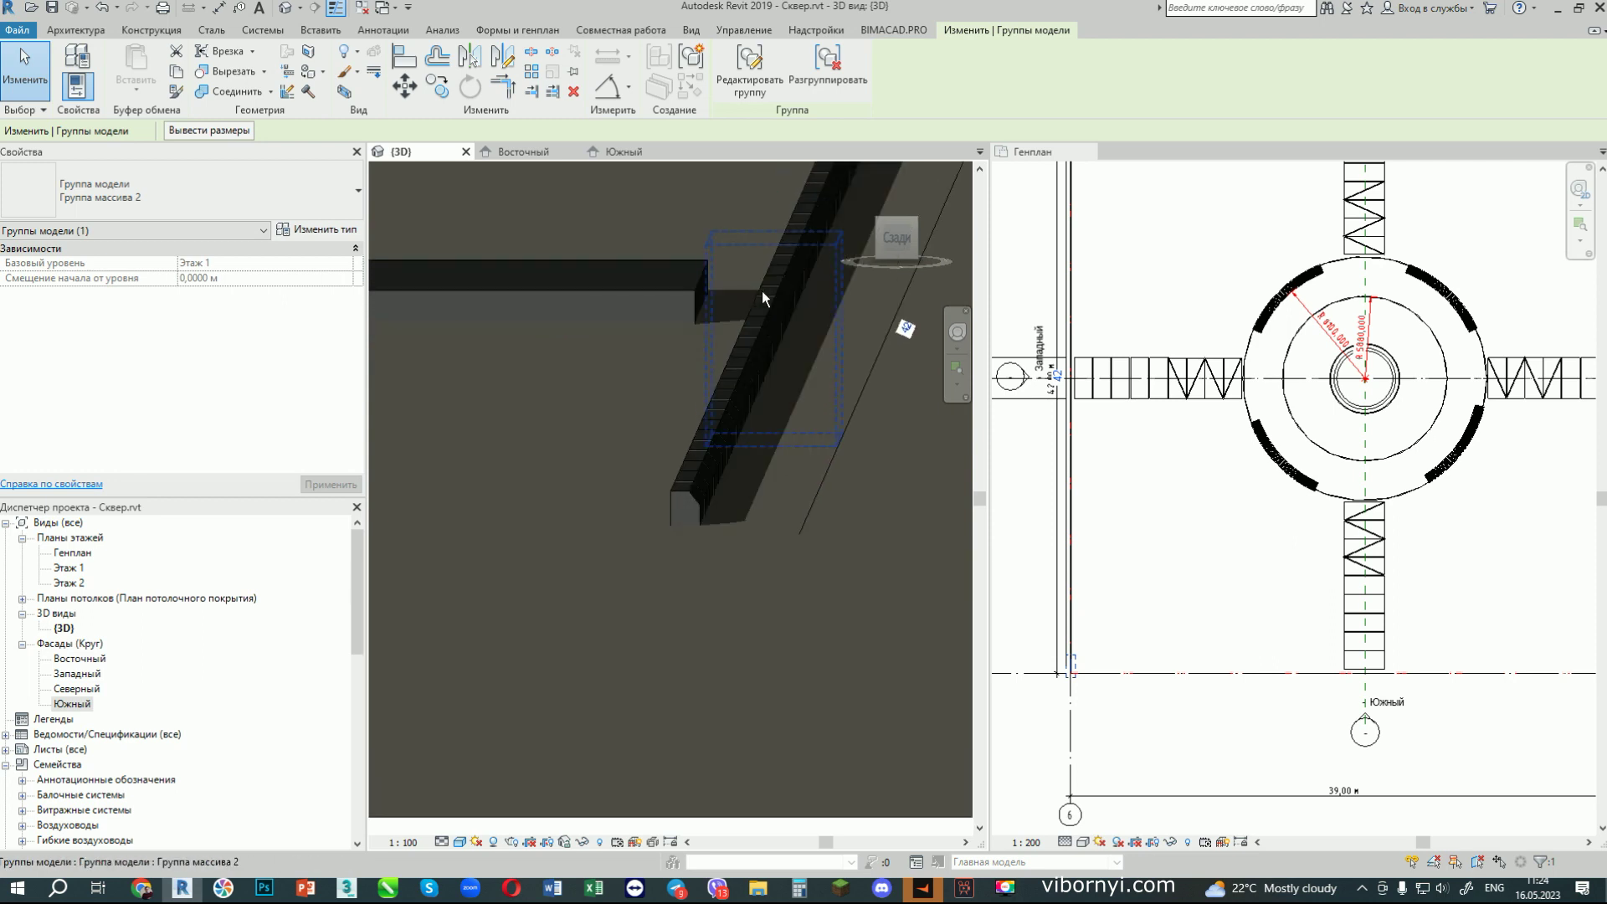
scroll(762, 311, up, 2)
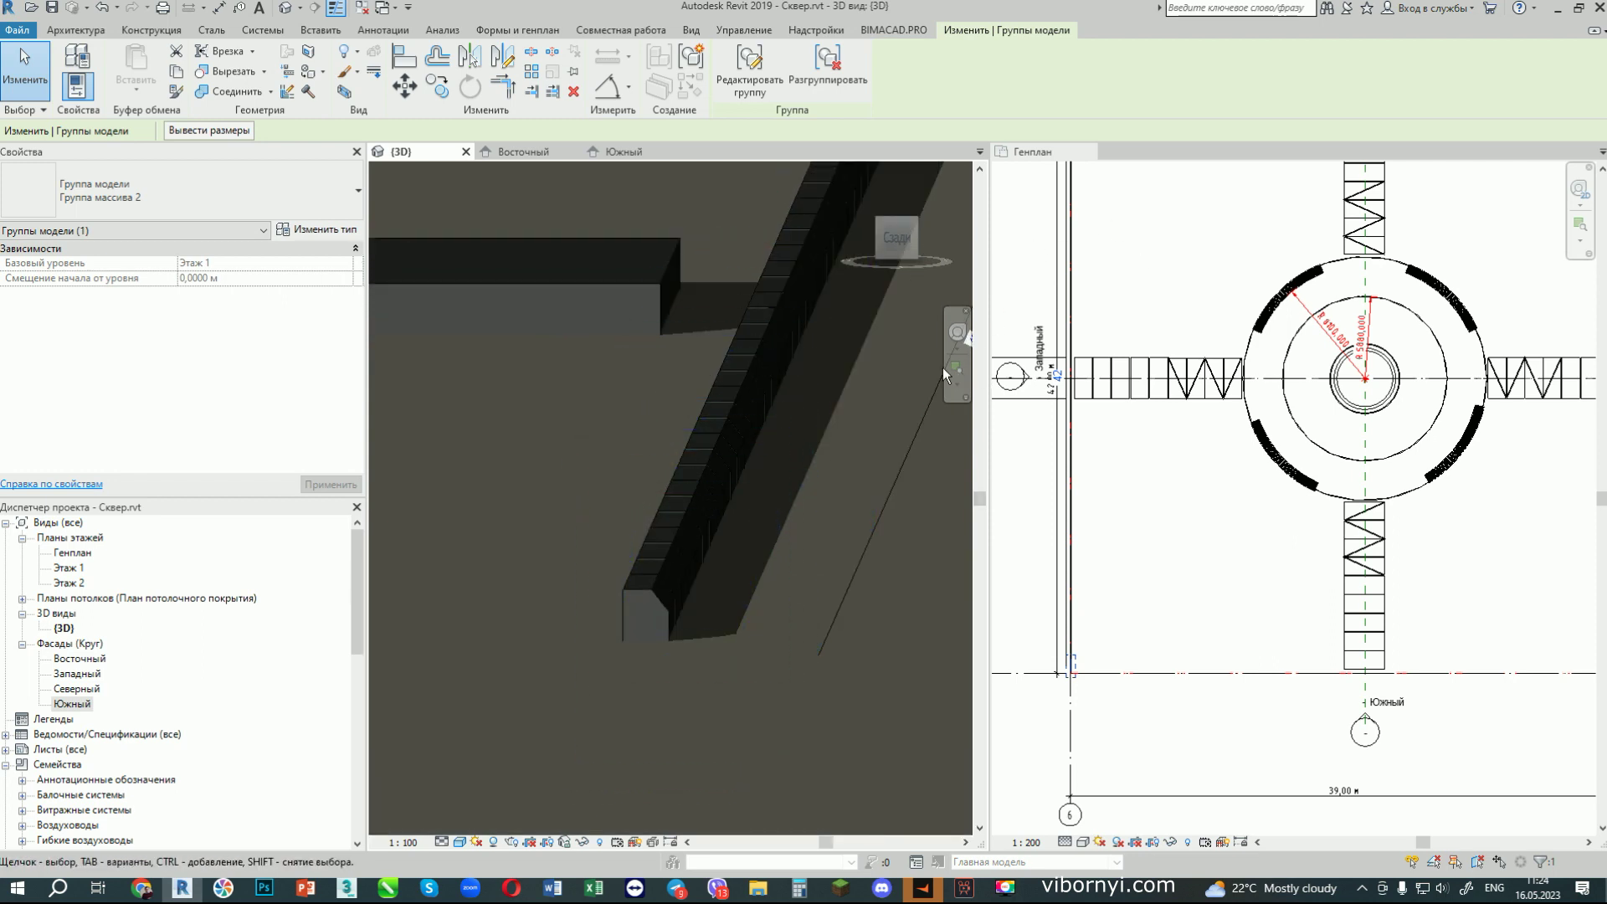
click(652, 590)
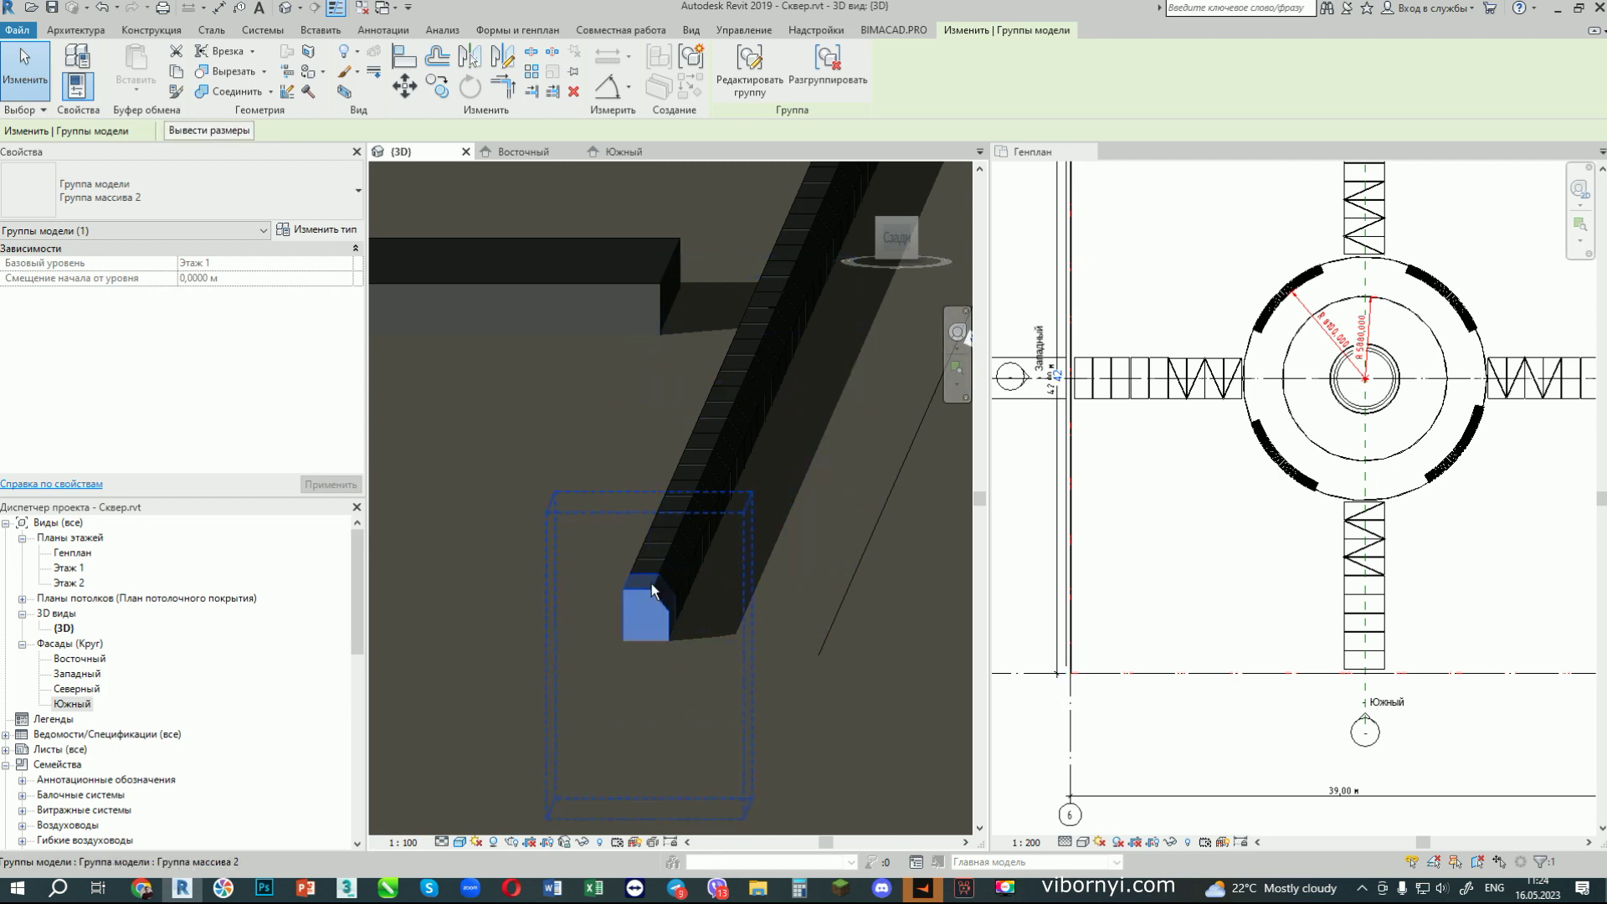
scroll(702, 535, down, 6)
key(alt)
scroll(639, 507, up, 1)
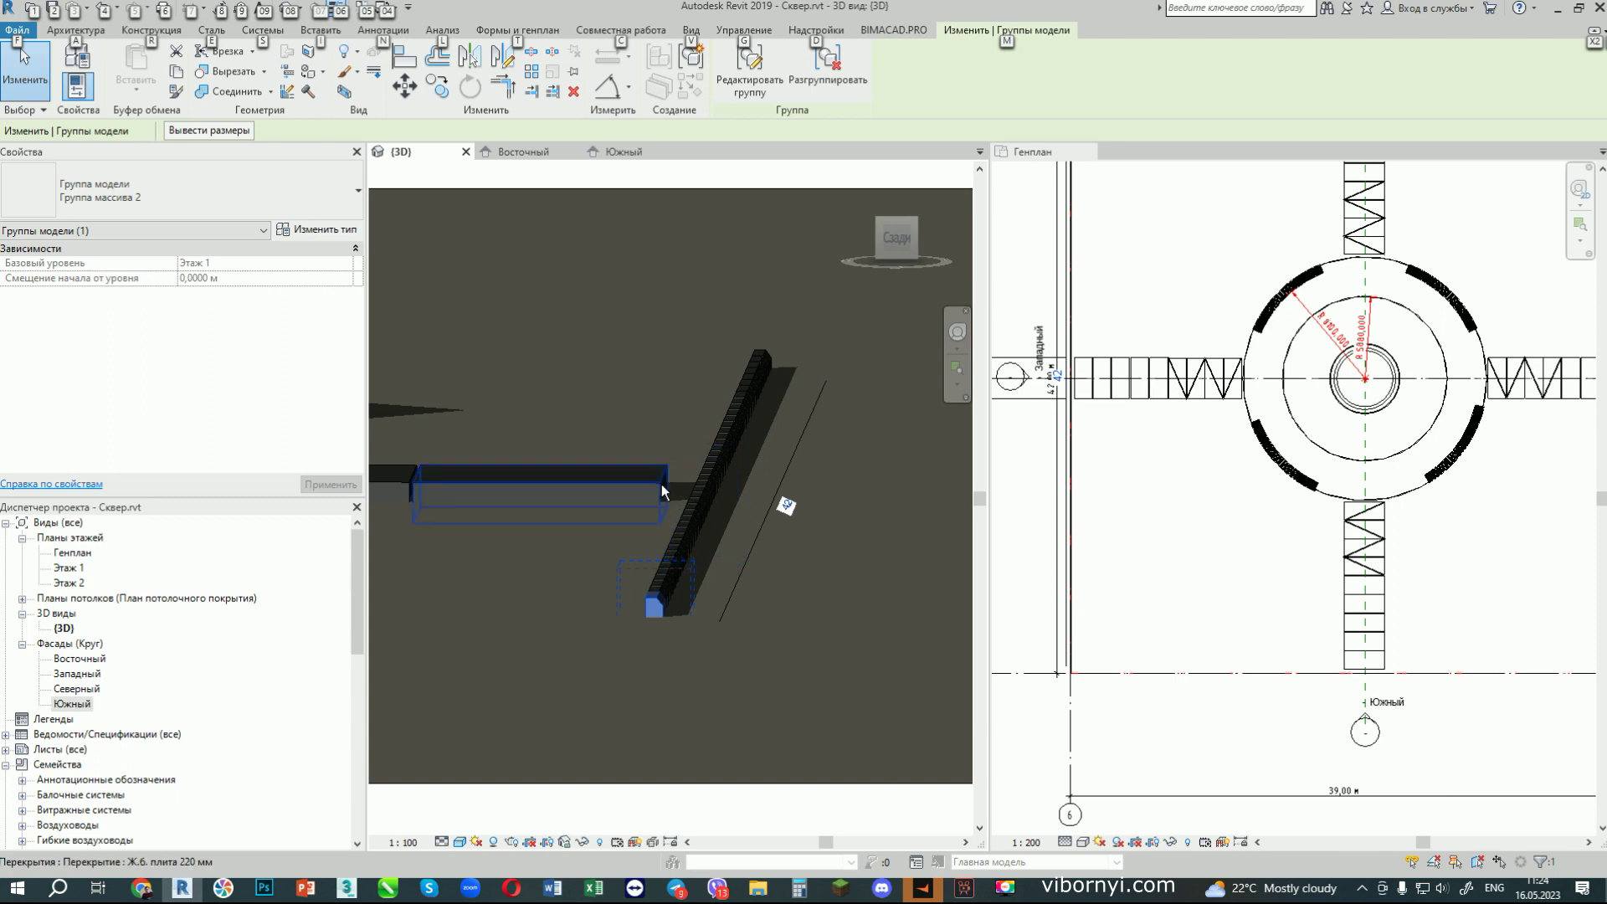
click(661, 484)
click(705, 475)
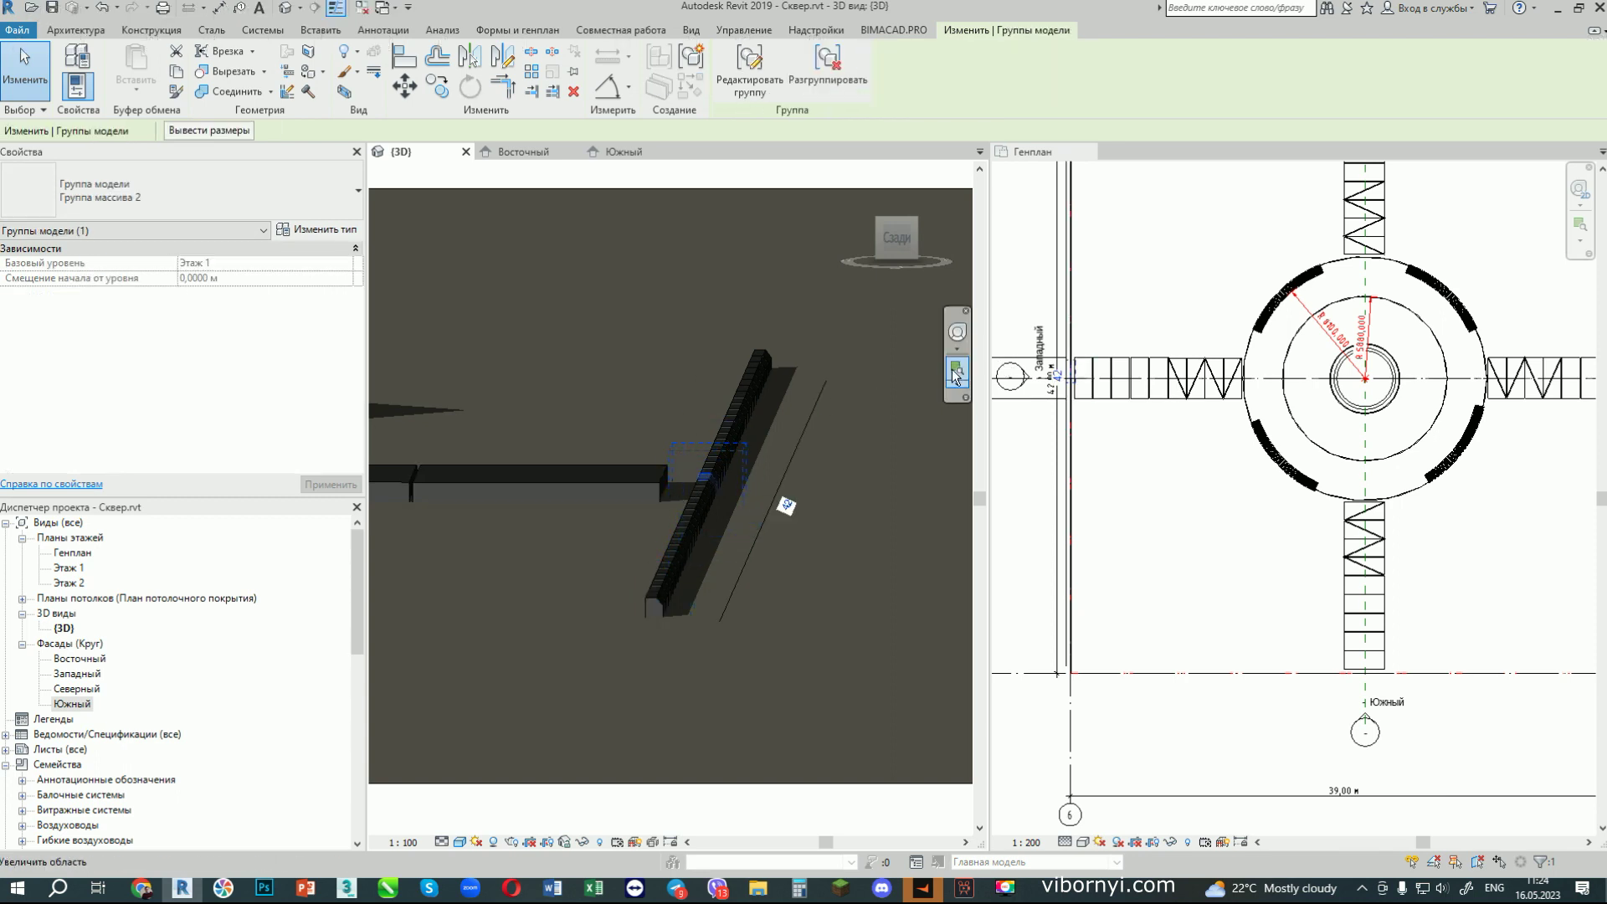
scroll(1046, 682, up, 5)
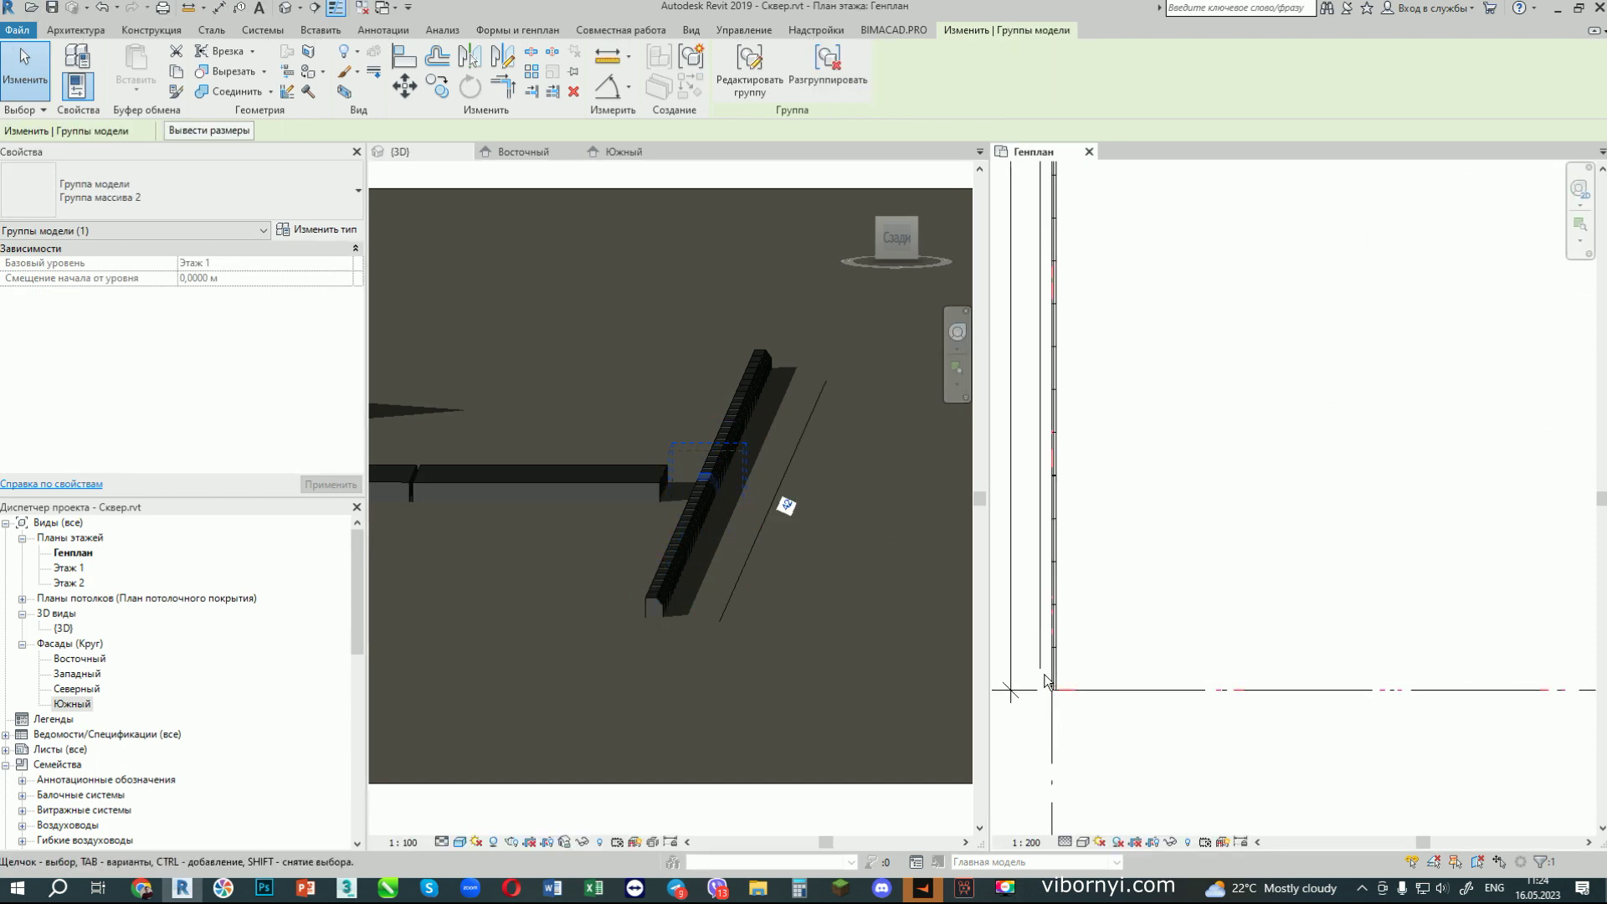
drag(1098, 606, 1098, 451)
click(1121, 444)
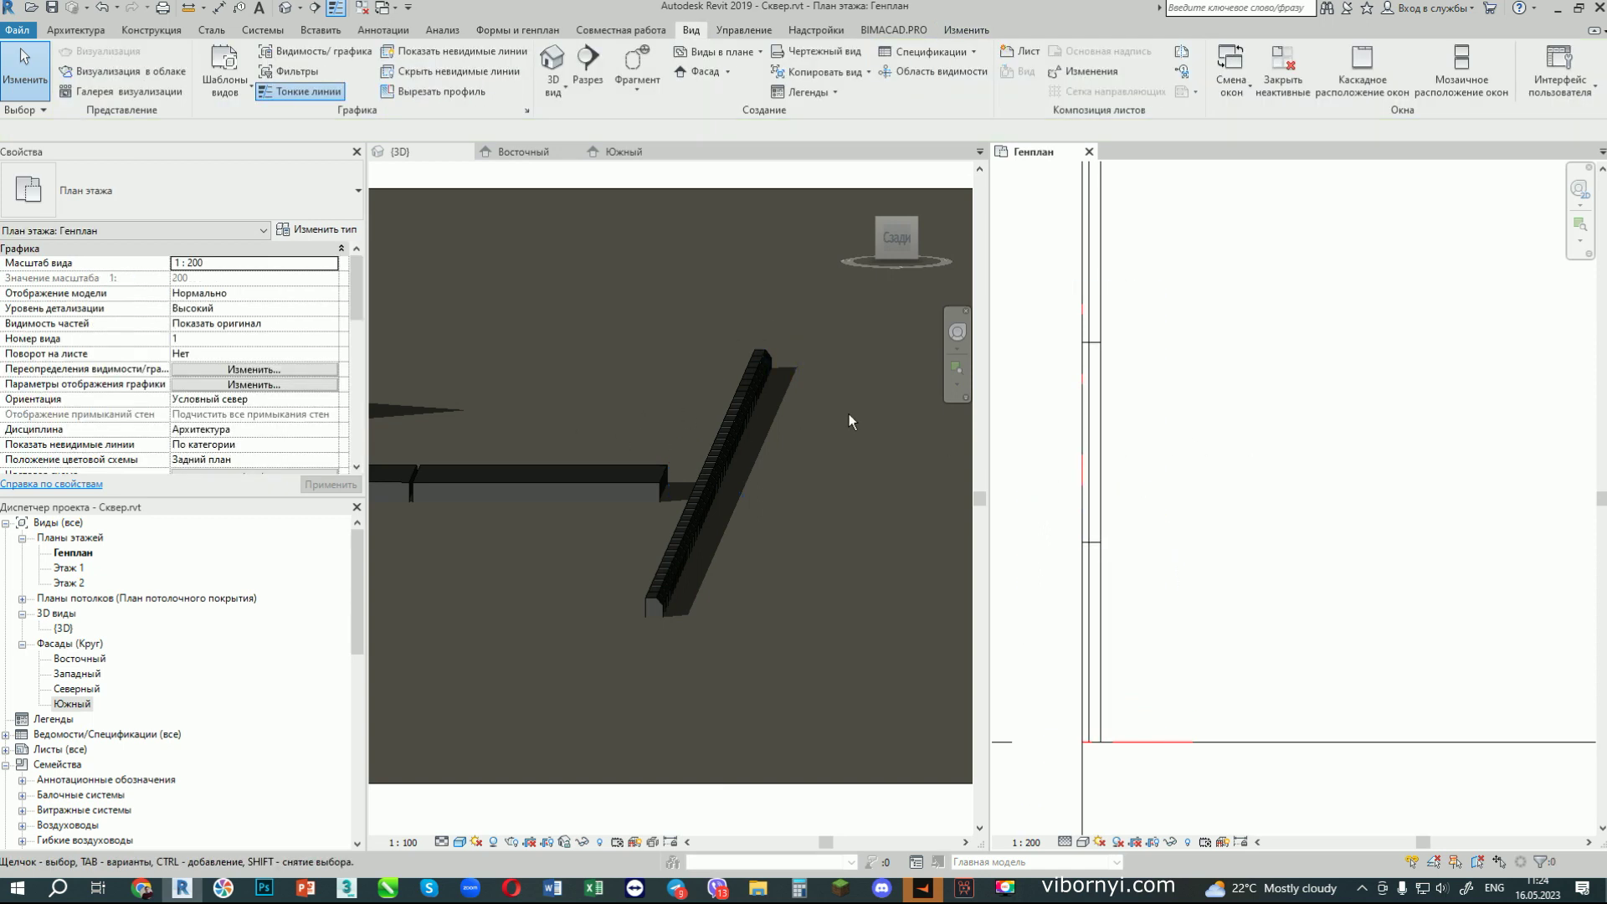
Step: Select the outermost slab of the western path in the south elevation and nudge it towards the curb row on the site plan
click(623, 152)
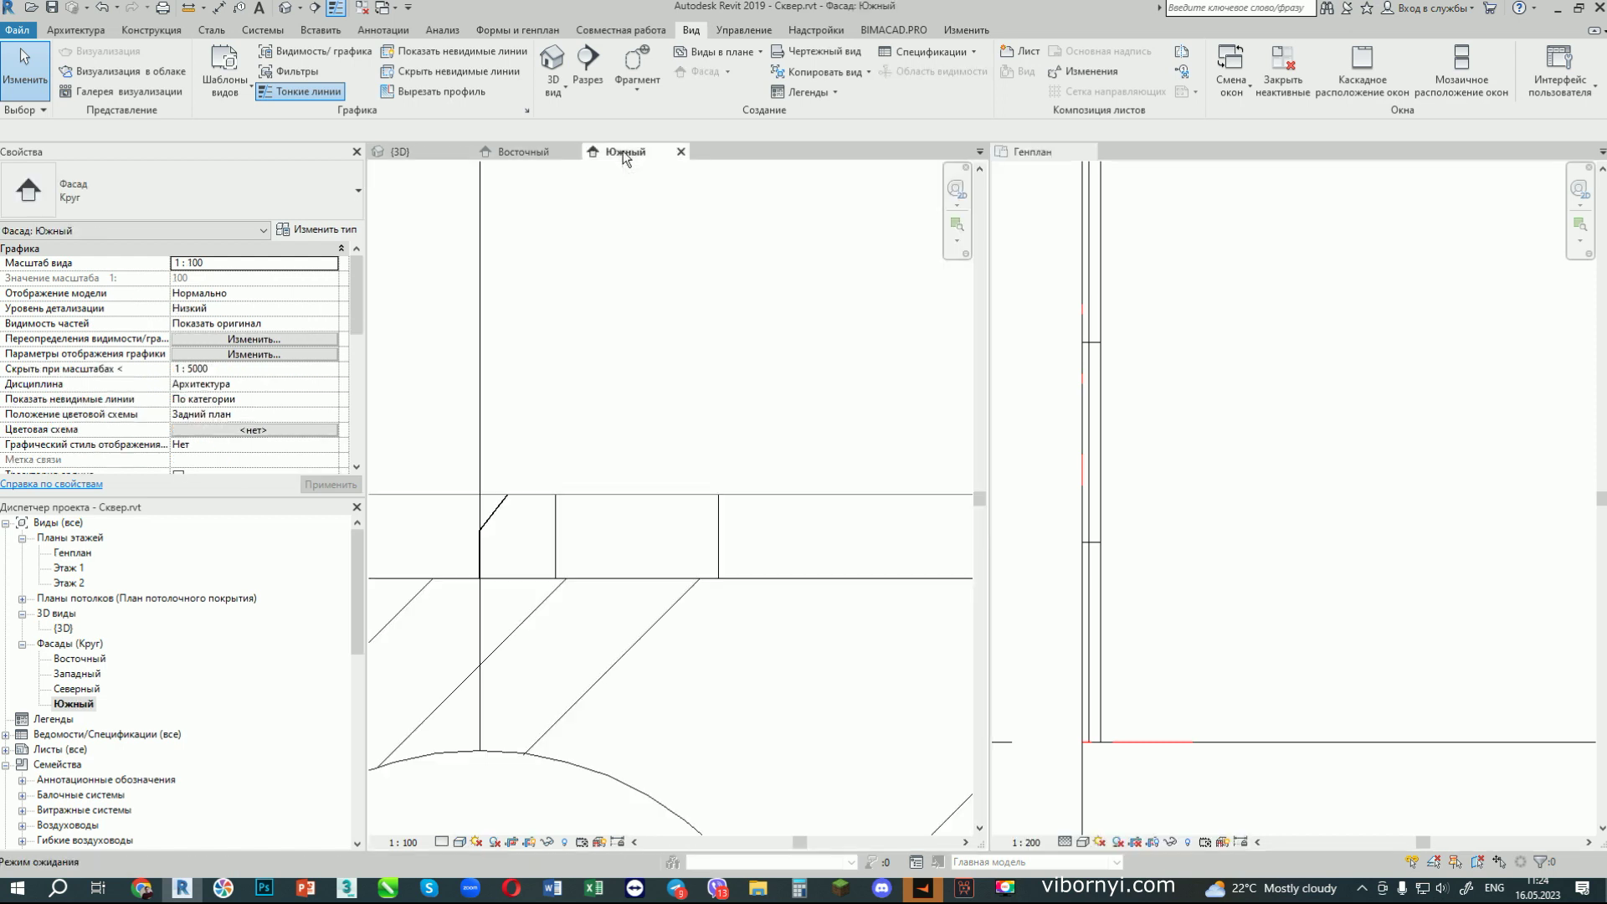
click(505, 507)
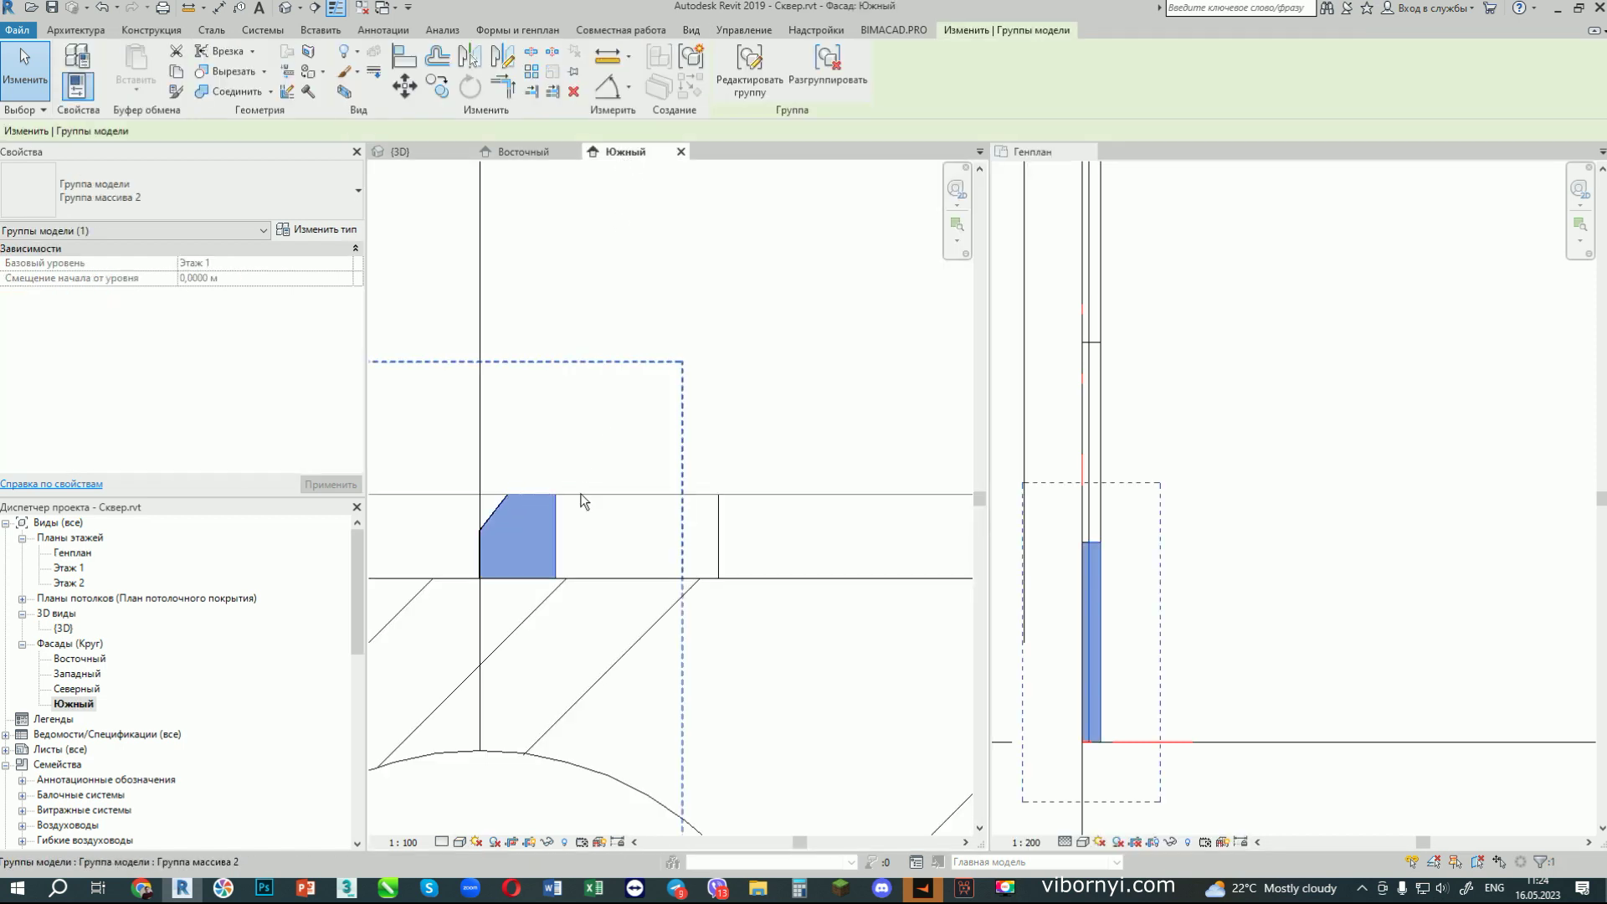
click(757, 498)
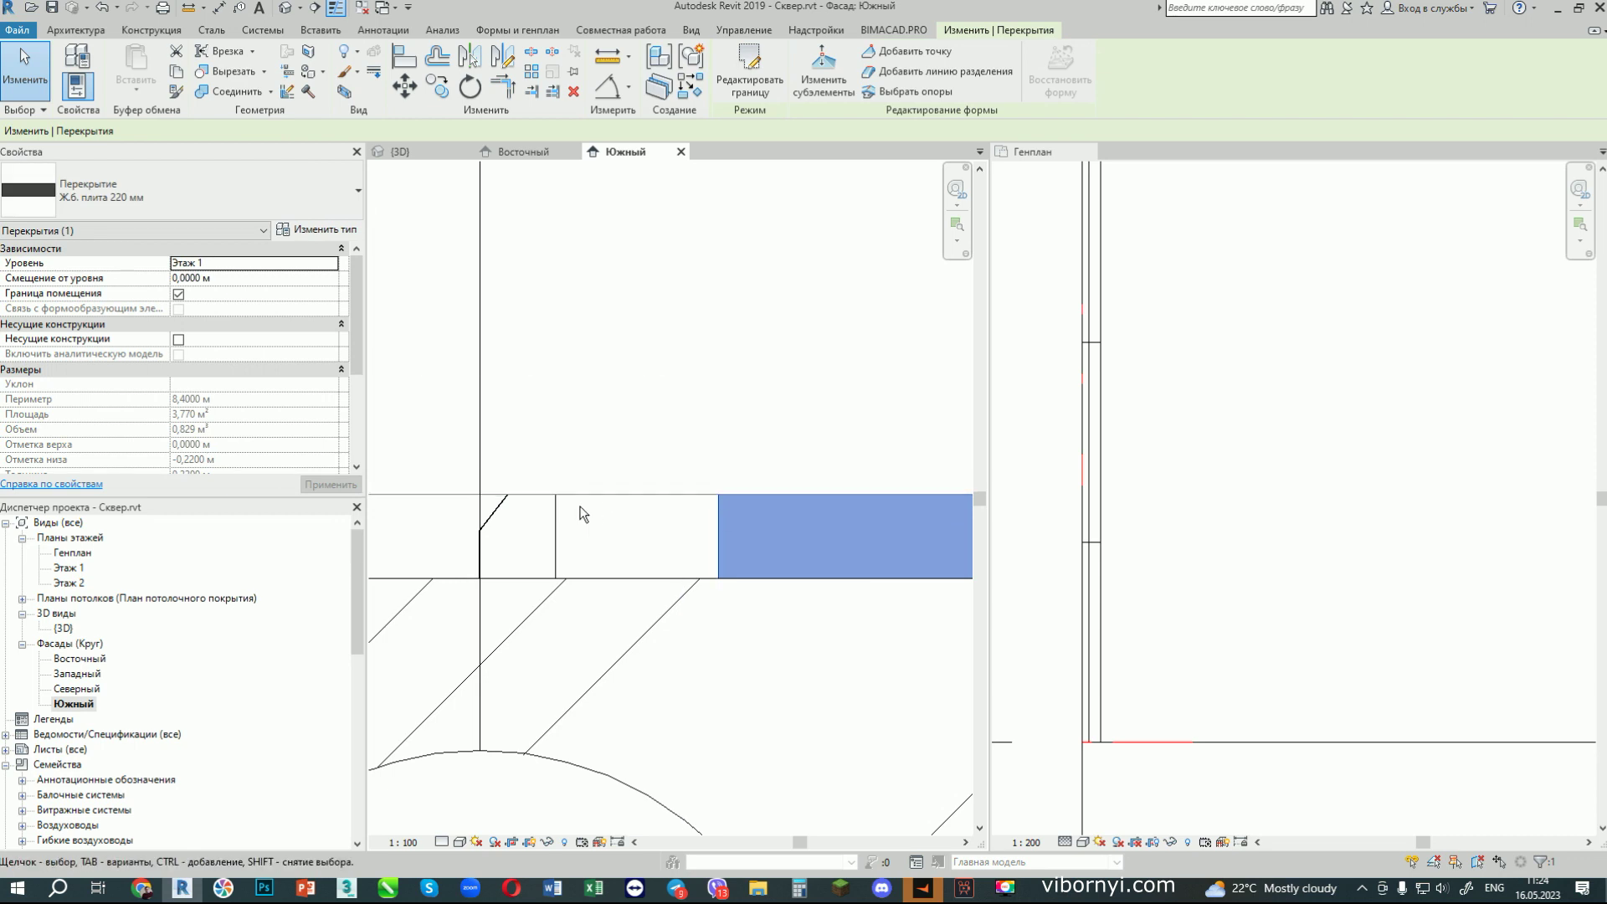
scroll(656, 487, down, 4)
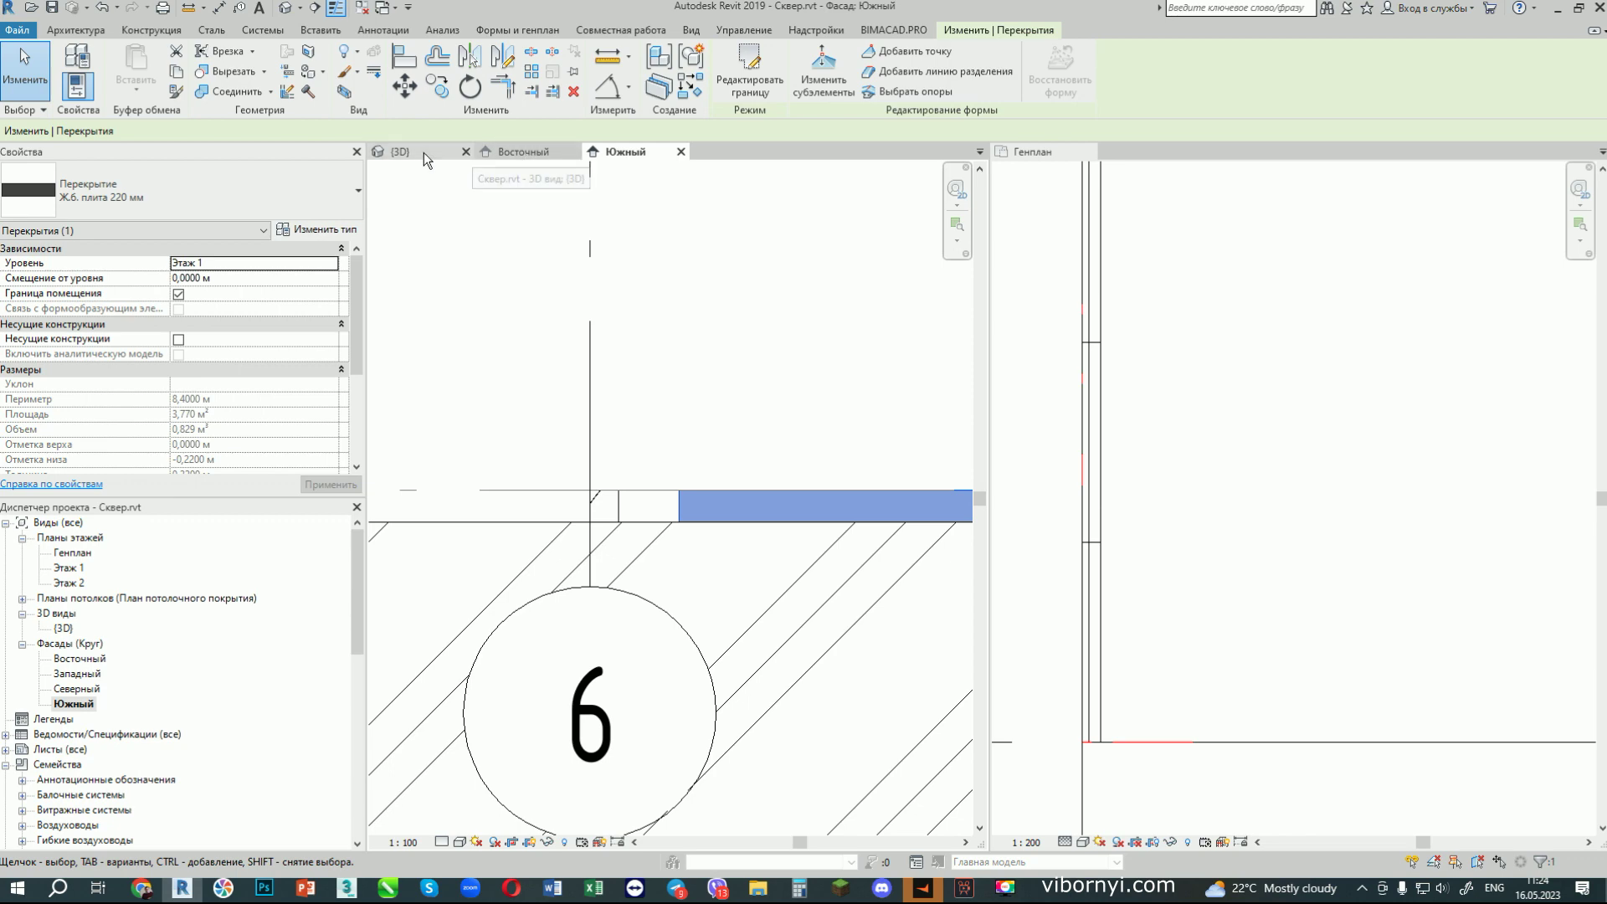
click(1032, 151)
scroll(1061, 563, down, 2)
scroll(1084, 556, down, 3)
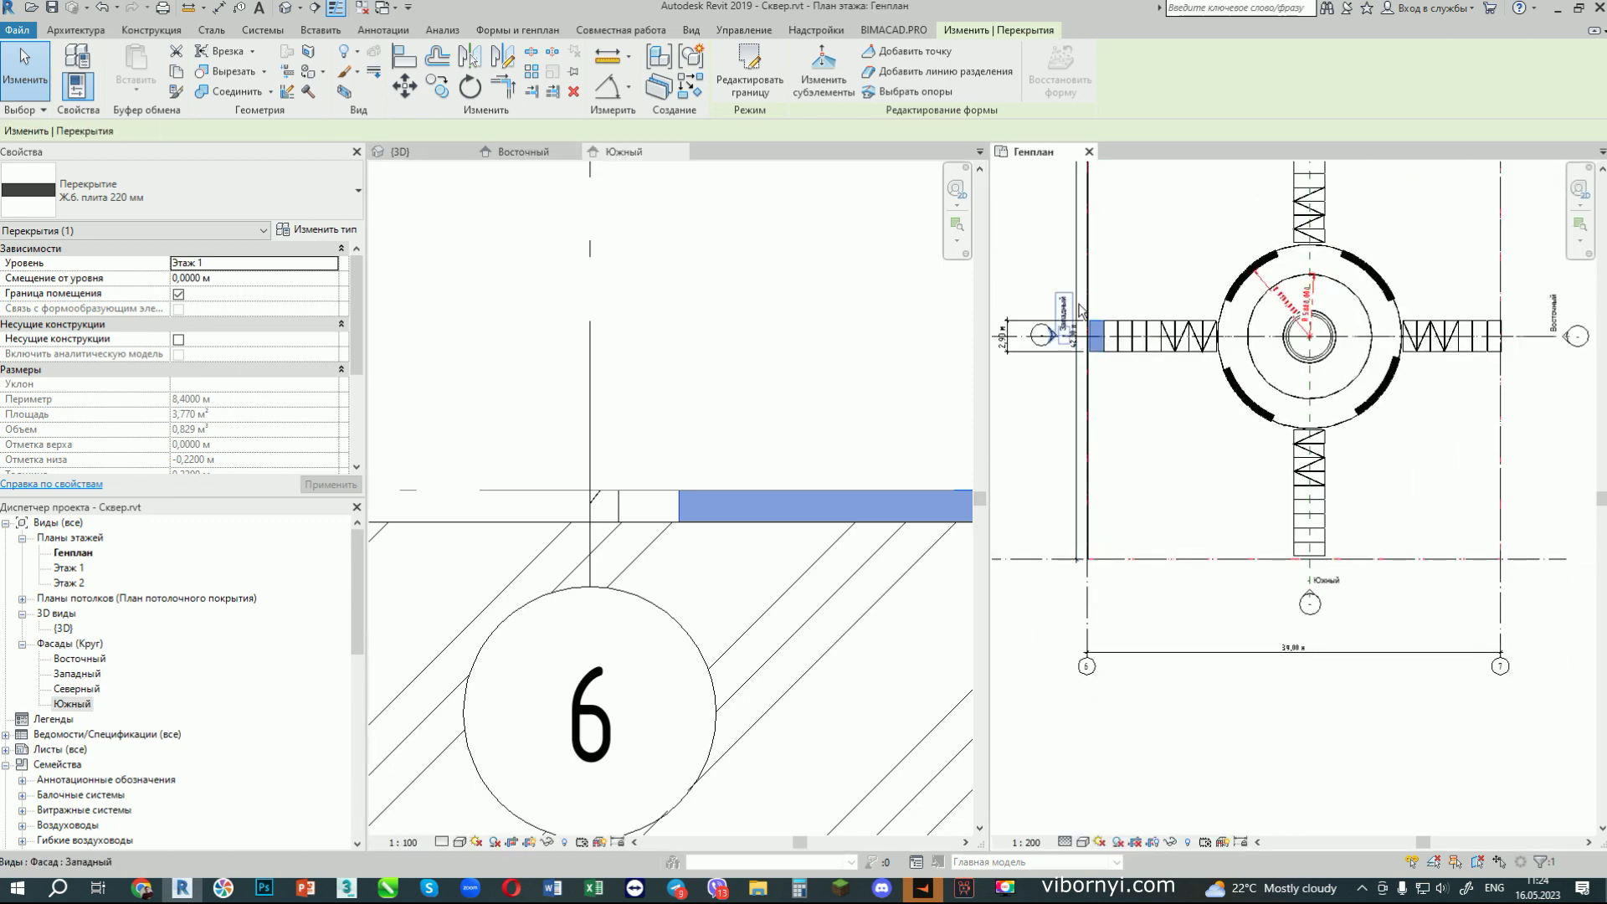
scroll(1098, 351, up, 3)
scroll(1098, 351, up, 3)
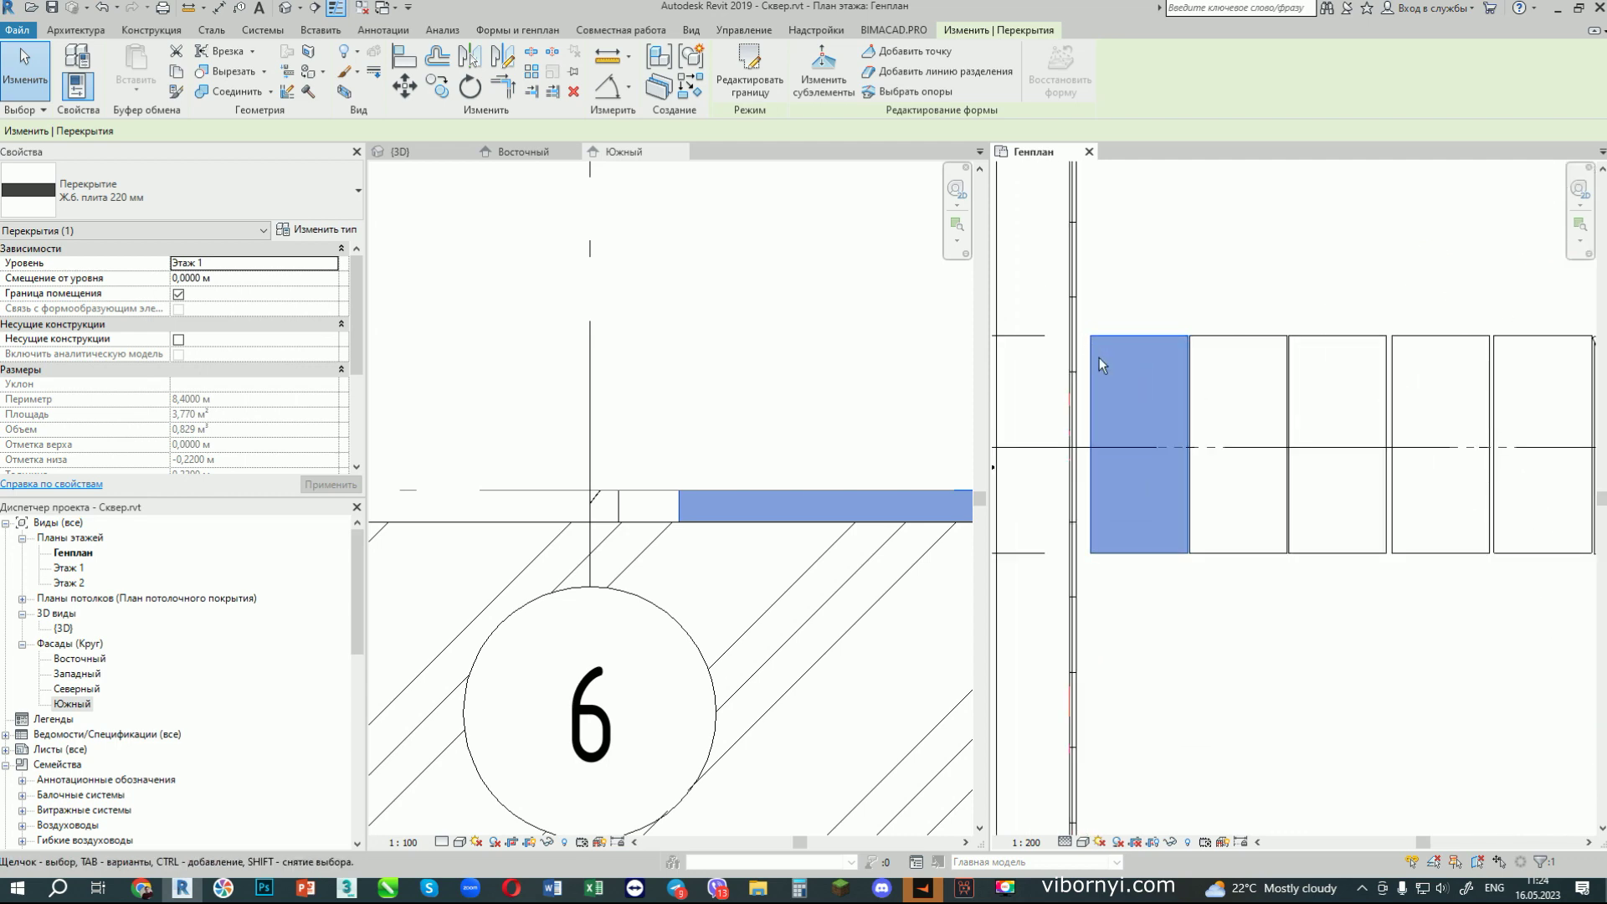
scroll(1098, 358, up, 2)
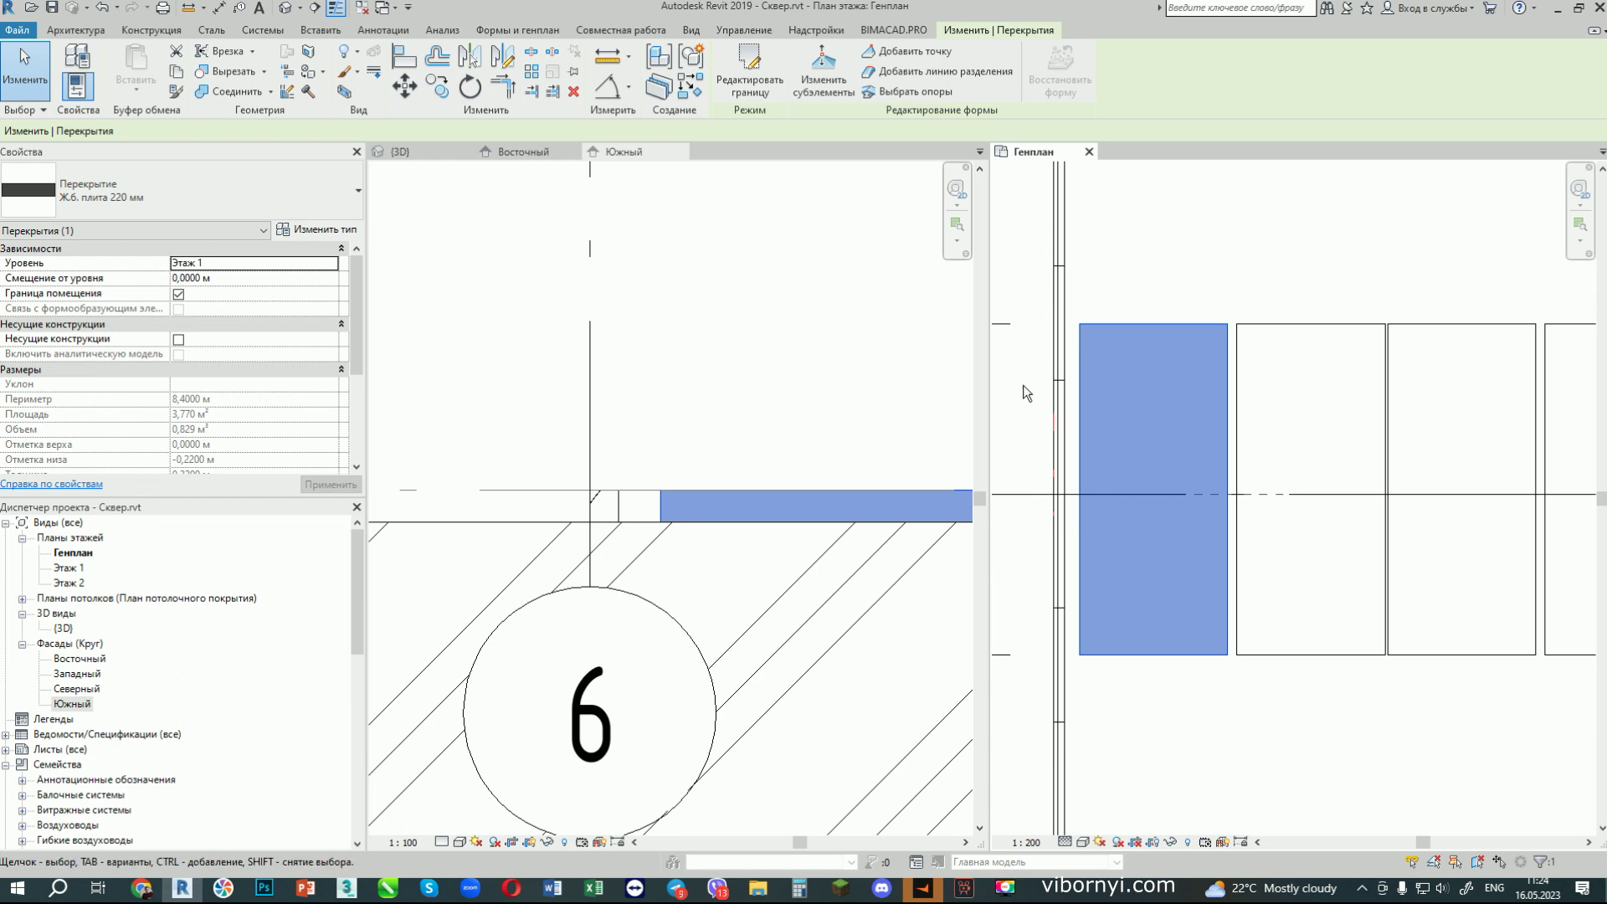
key(Left)
key(Left)
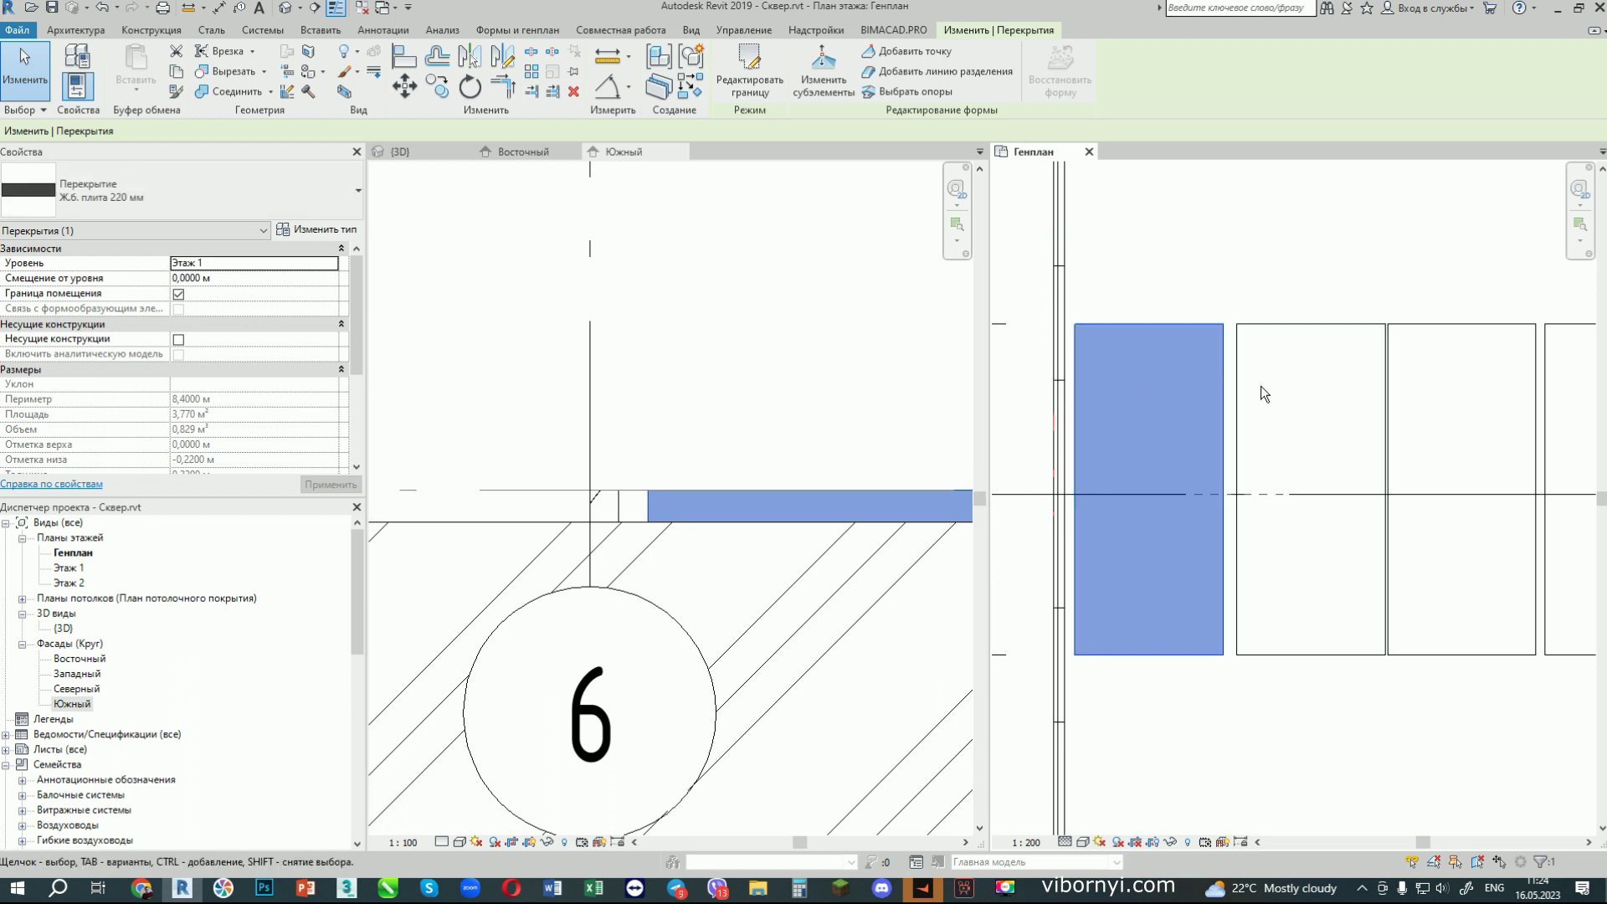
Step: Nudge the second slab of the western path towards the outermost slab to even out the gaps
click(1253, 392)
click(1242, 409)
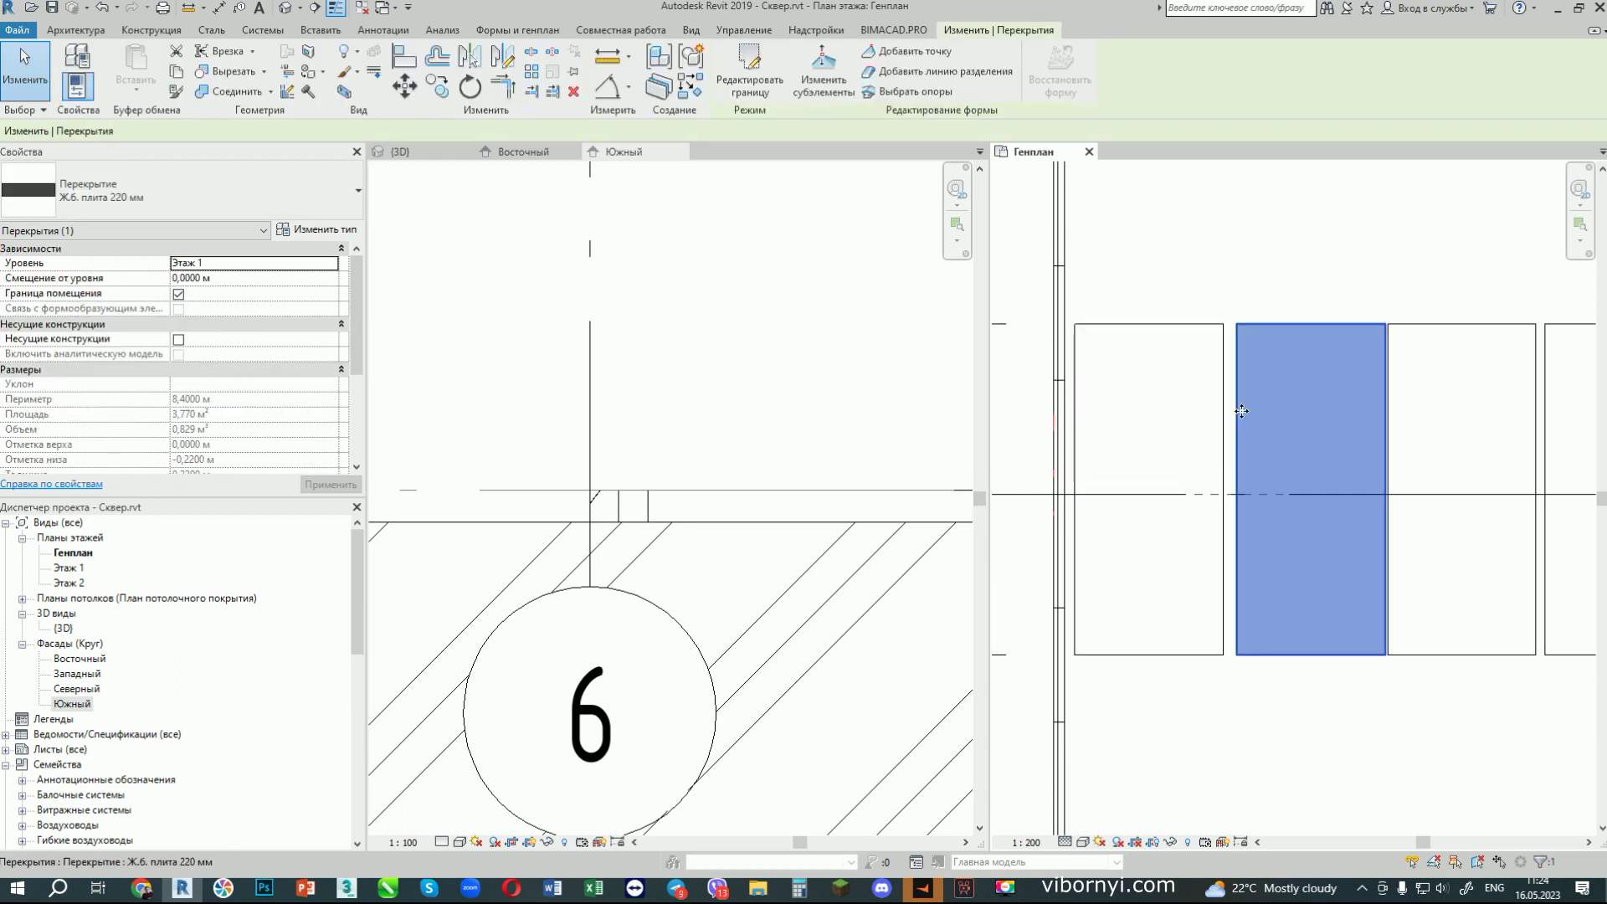
scroll(1194, 385, down, 2)
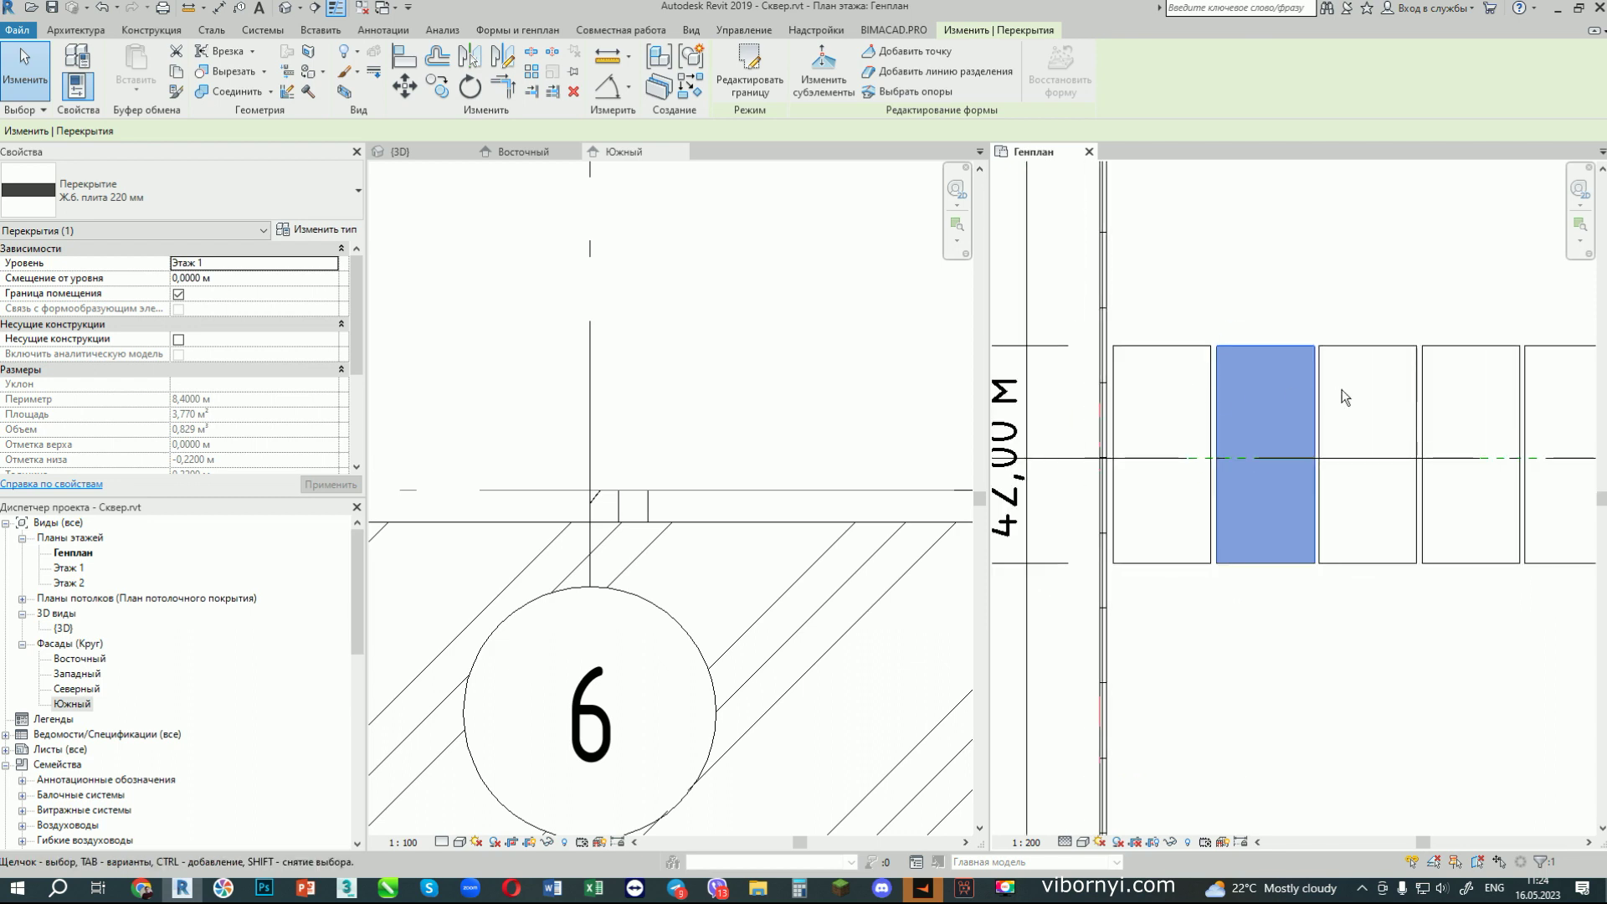
middle_drag(1342, 389, 1199, 417)
scroll(1195, 401, down, 1)
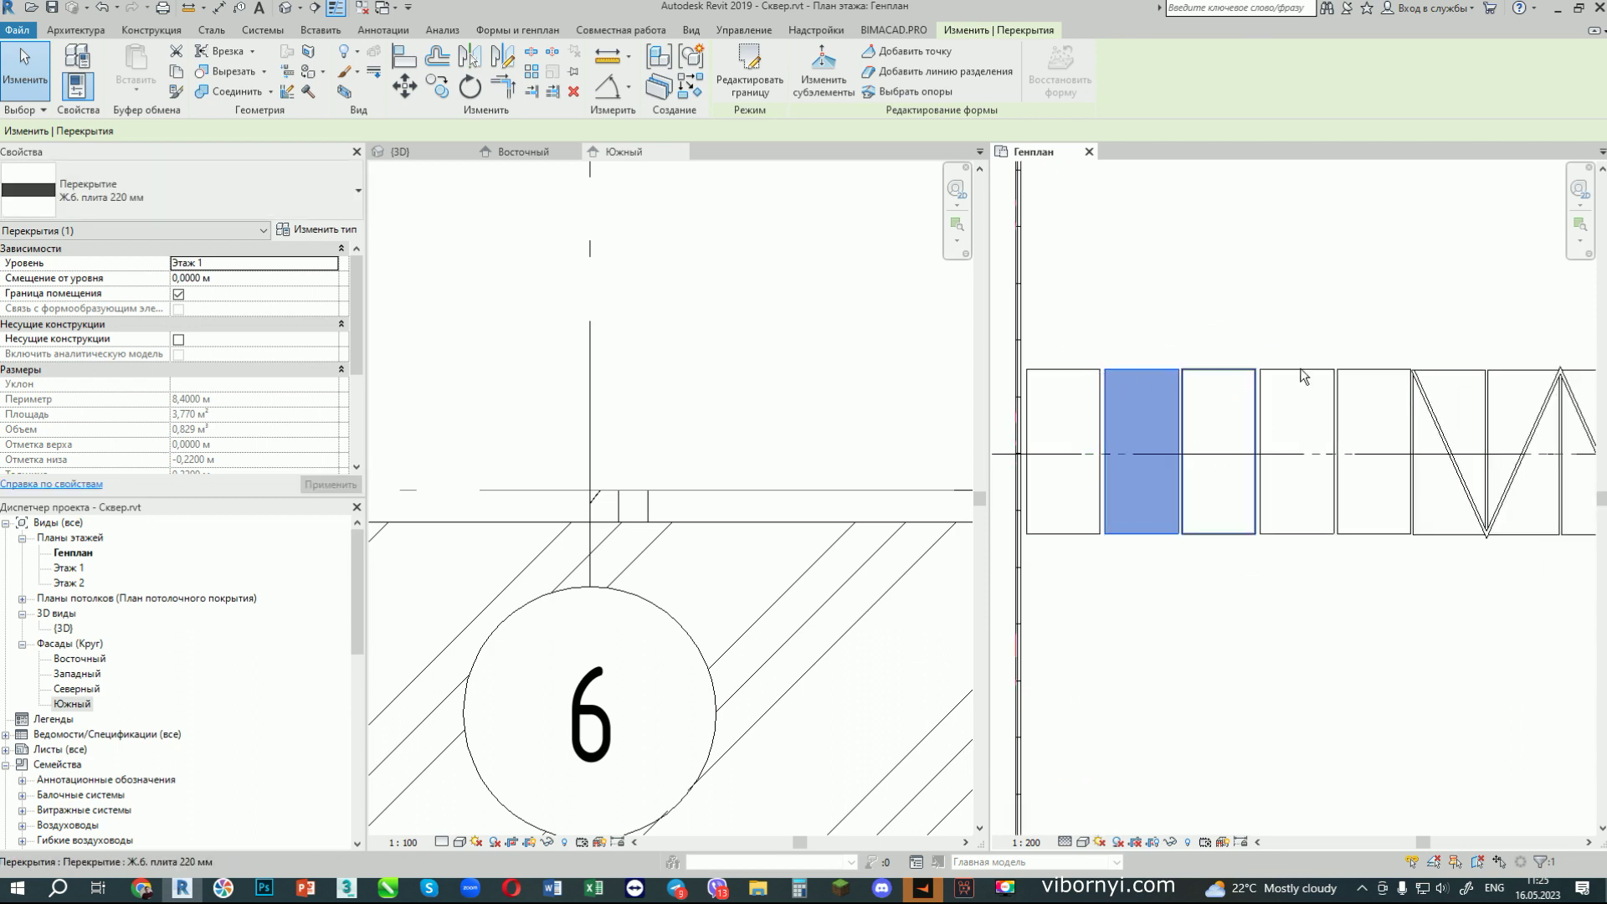
Step: Examine the western path's slab spacing and the upper end of the curb row on the site plan
scroll(1222, 398, up, 1)
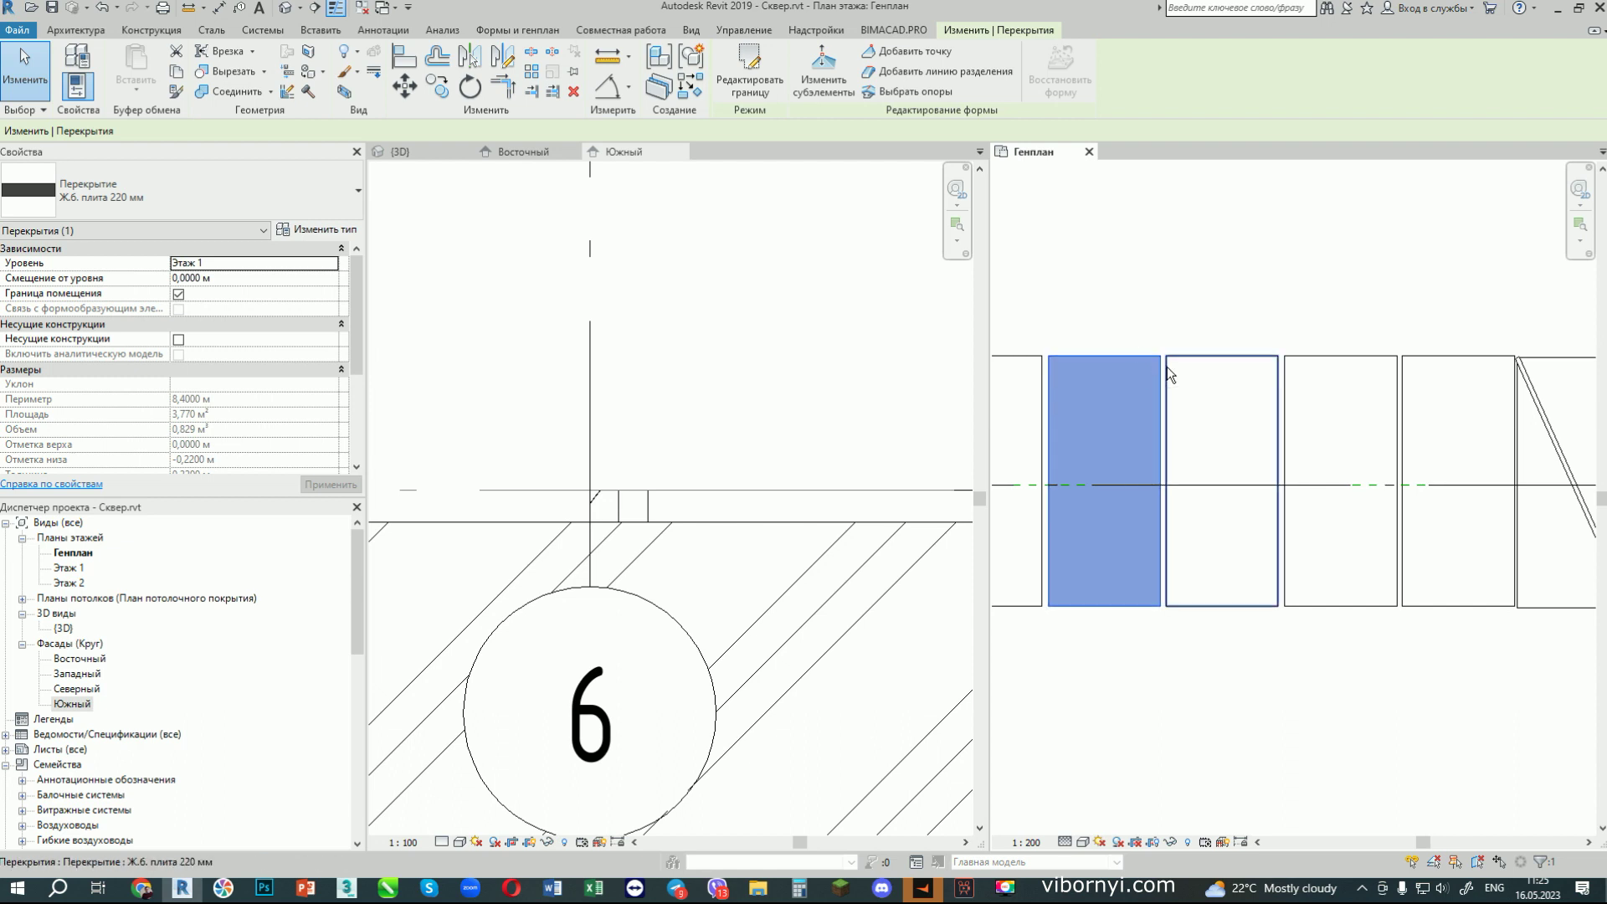
scroll(1170, 473, down, 1)
scroll(1001, 428, up, 1)
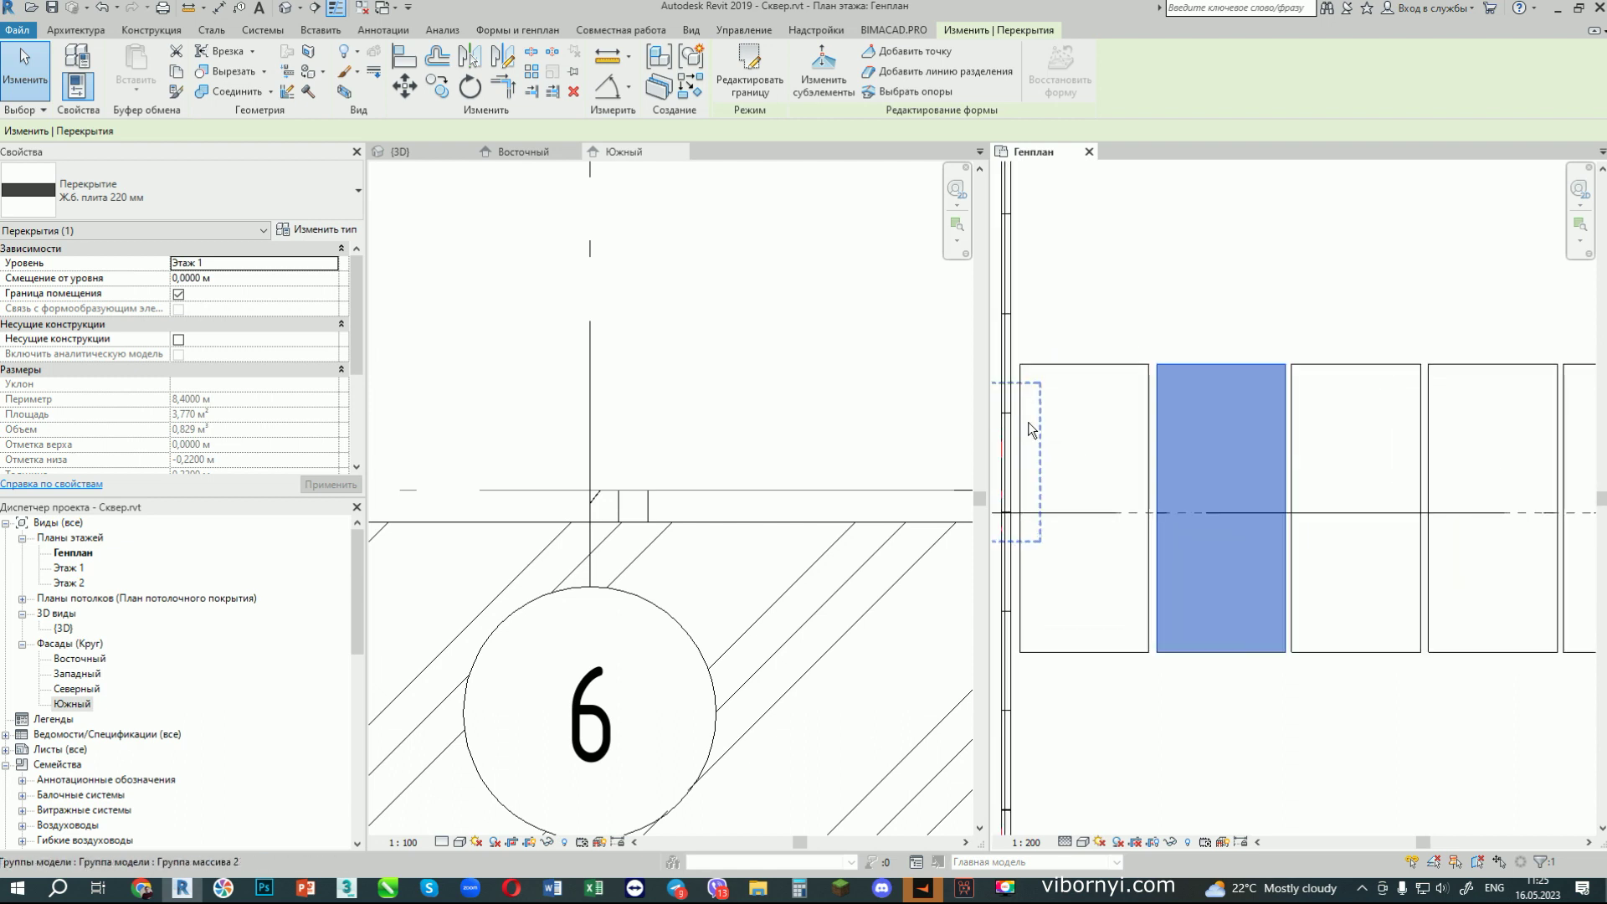
scroll(1183, 394, down, 2)
scroll(1255, 424, down, 2)
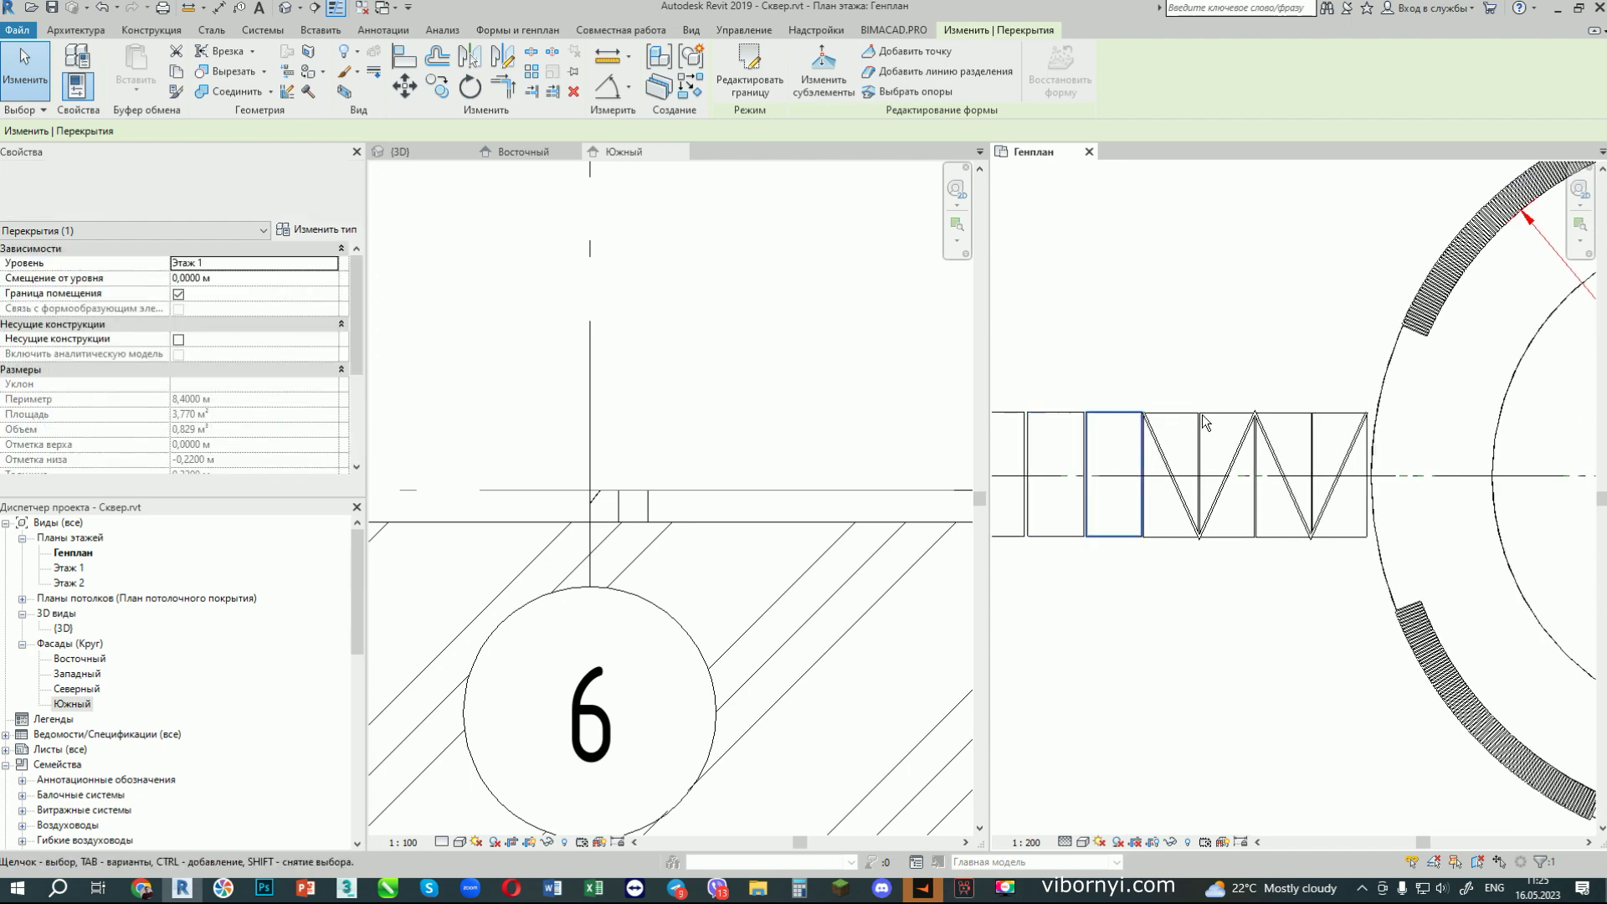
scroll(995, 436, up, 1)
scroll(1000, 448, down, 1)
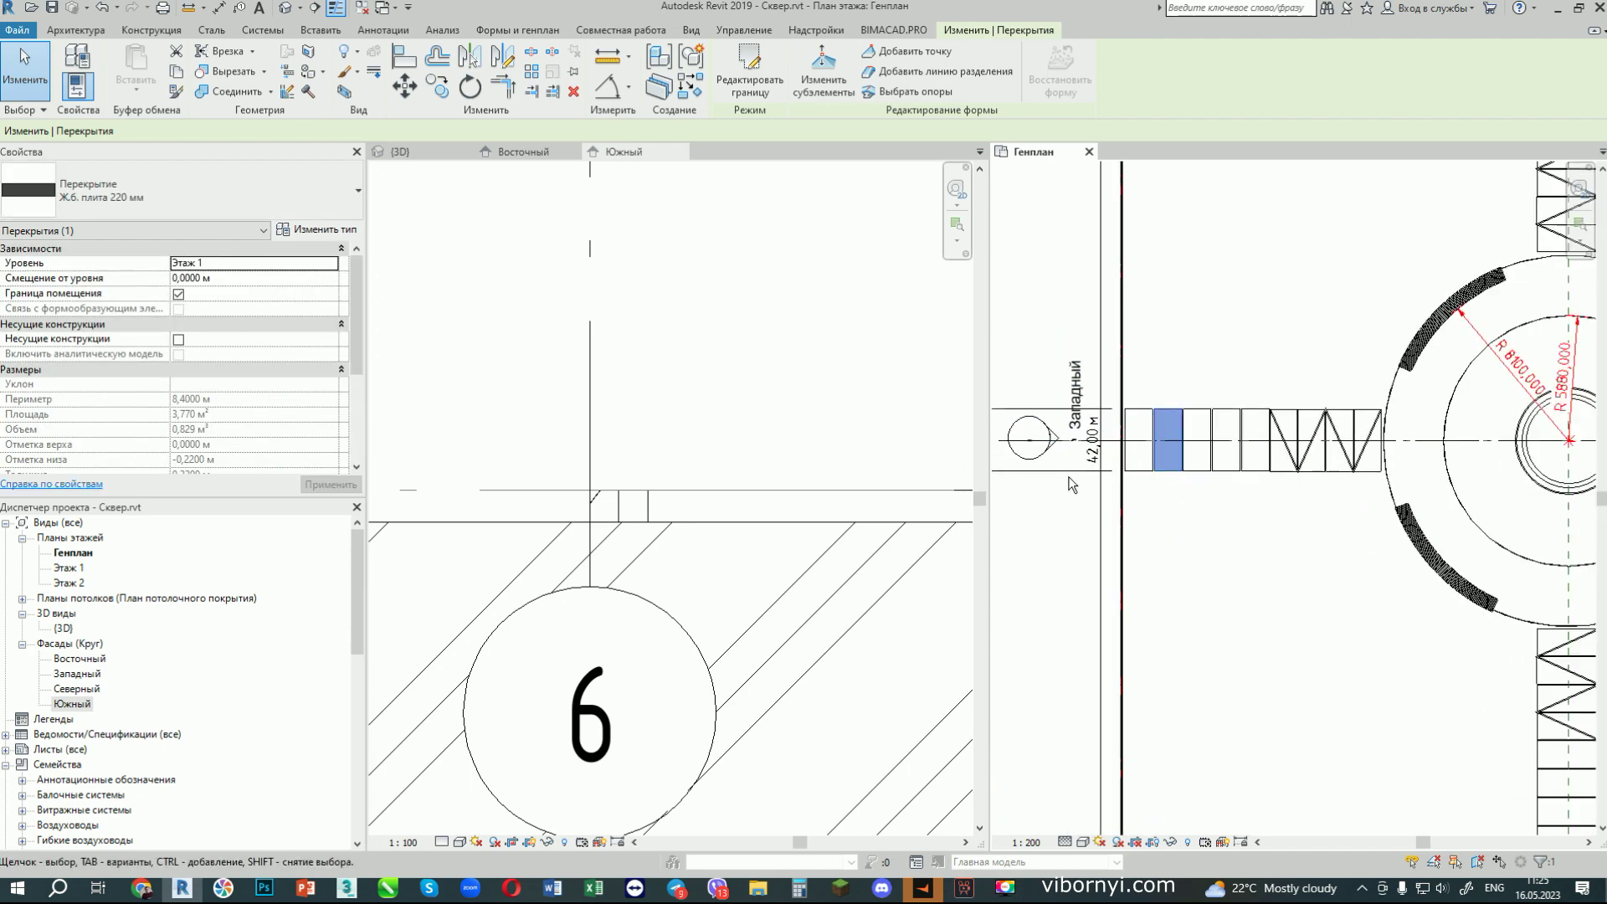
scroll(1105, 498, down, 1)
scroll(1105, 505, up, 1)
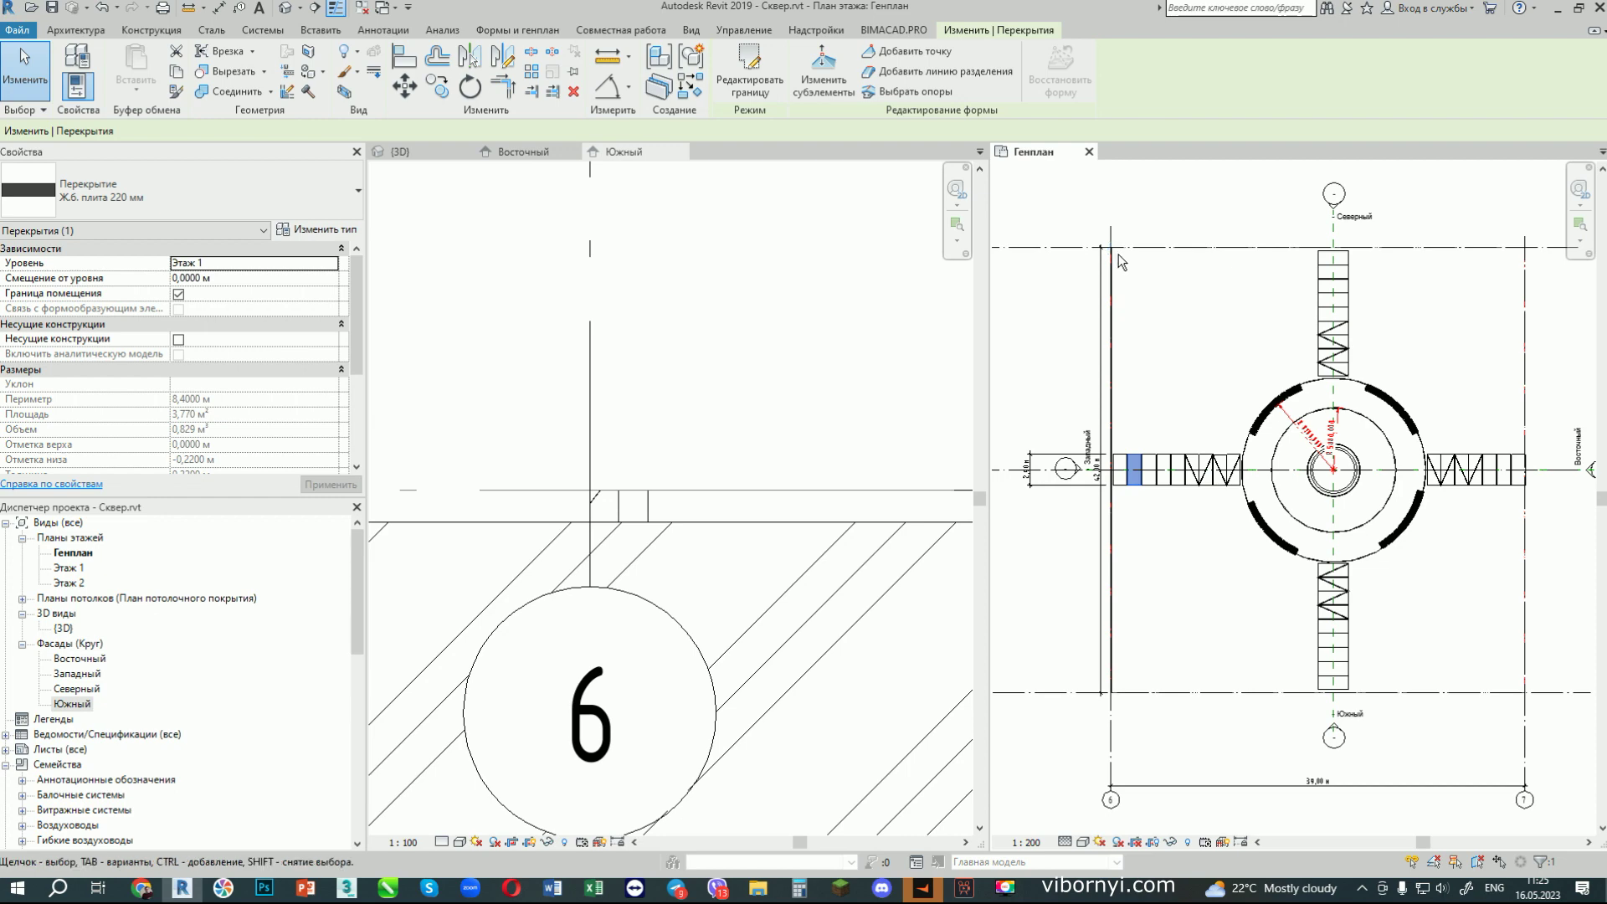
scroll(1118, 254, up, 2)
scroll(1109, 255, up, 2)
key(Escape)
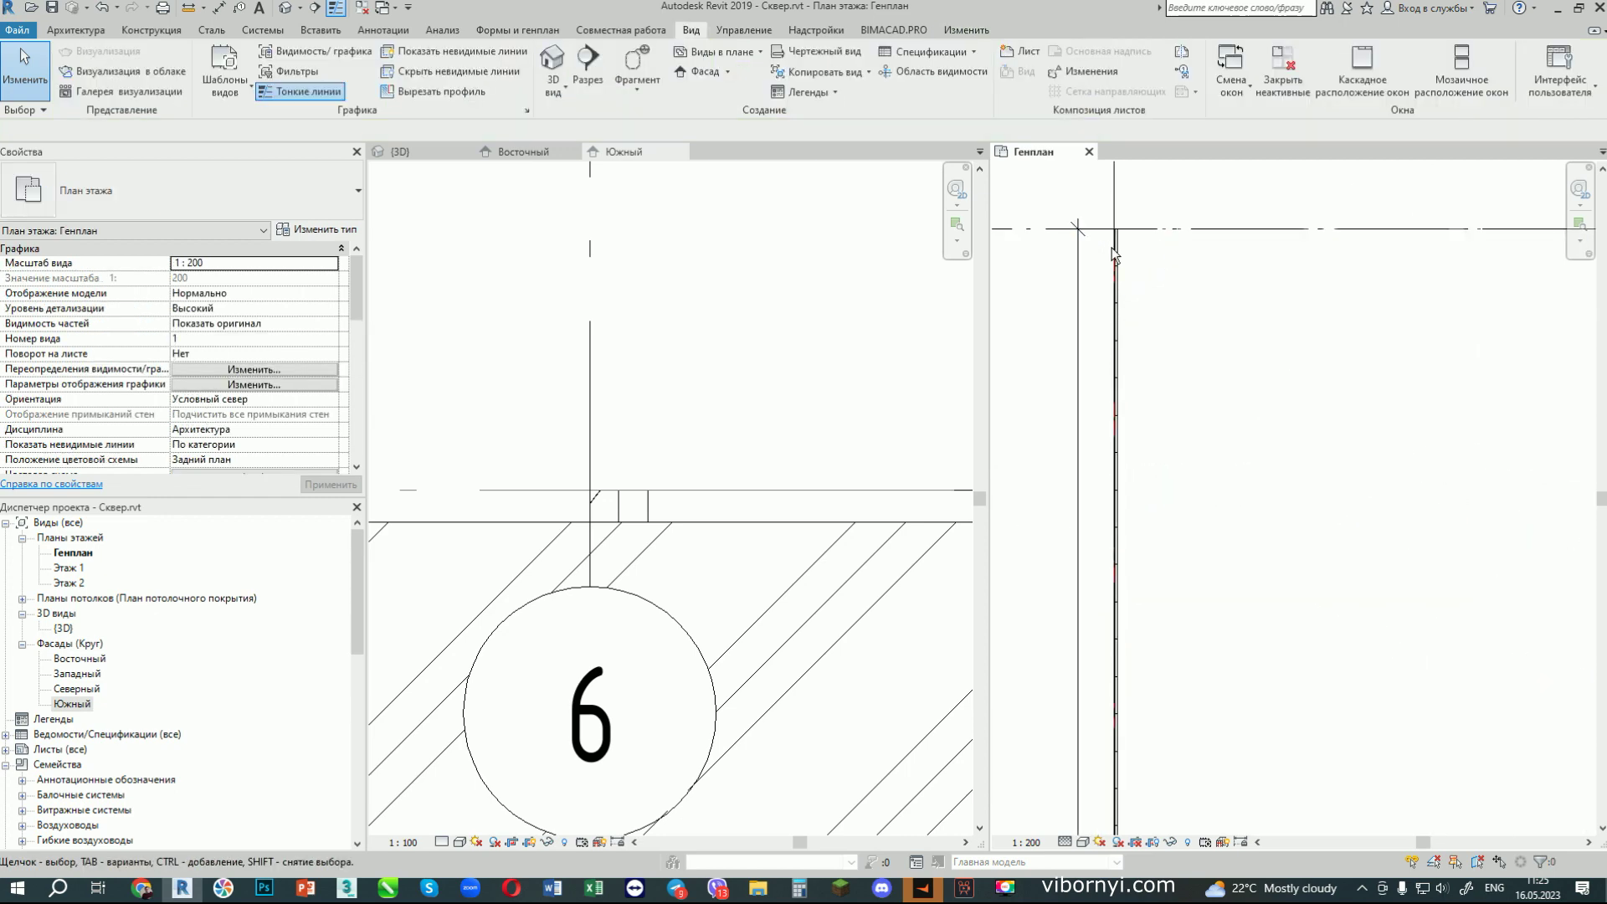
scroll(1131, 249, down, 5)
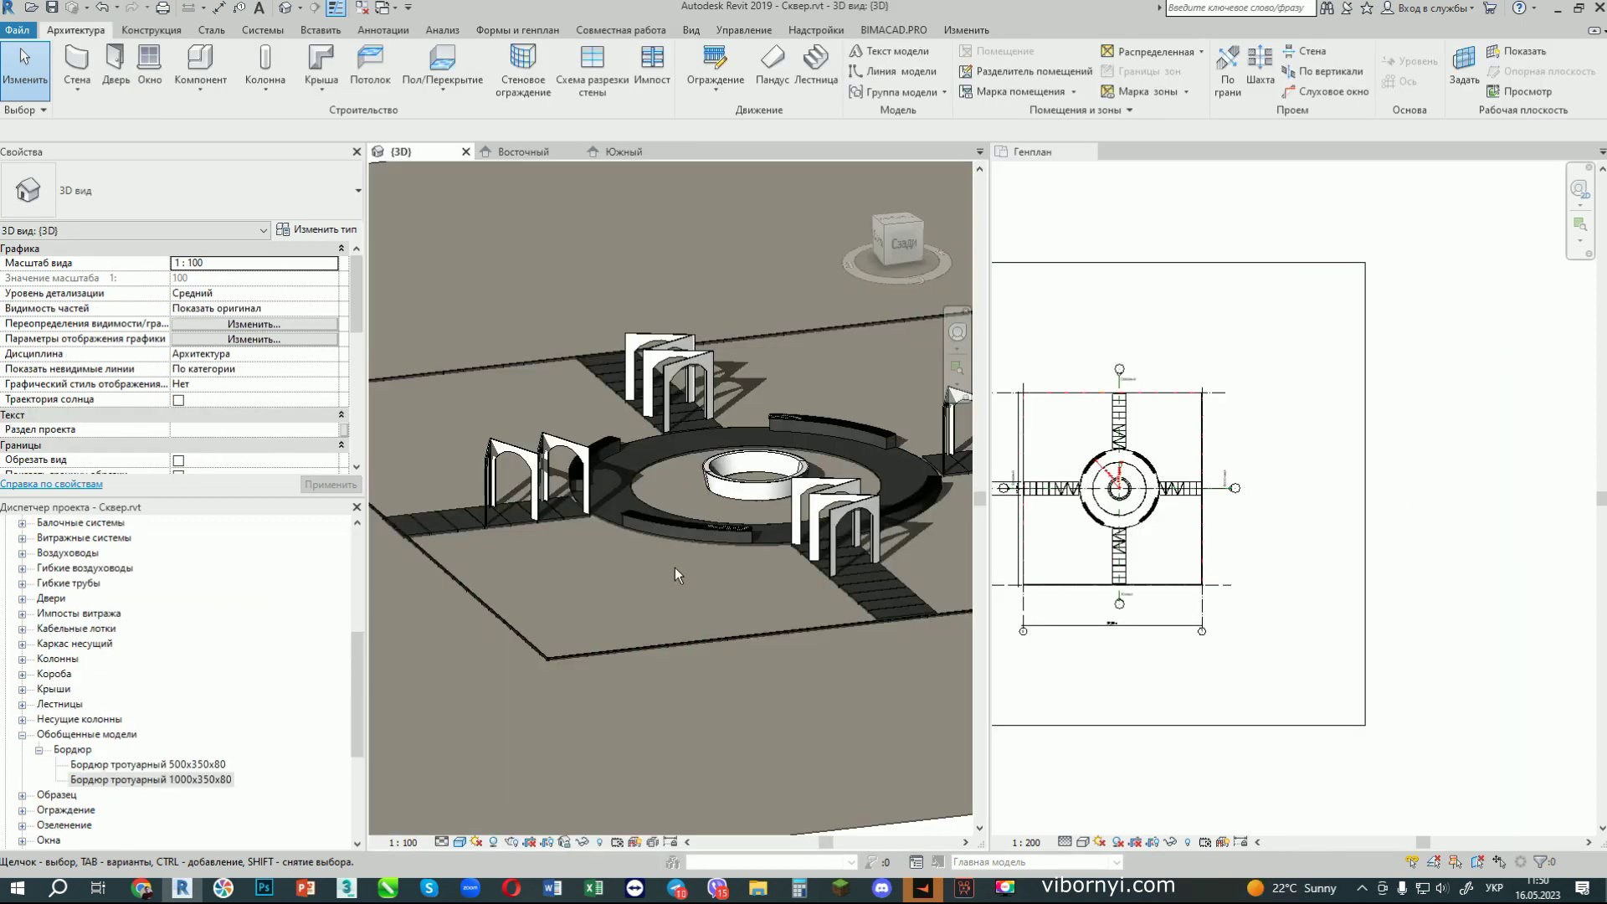
Step: Review the curbs around the whole square in the 3D view and along the northern boundary on the site plan
shift+middle_drag(675, 567, 600, 545)
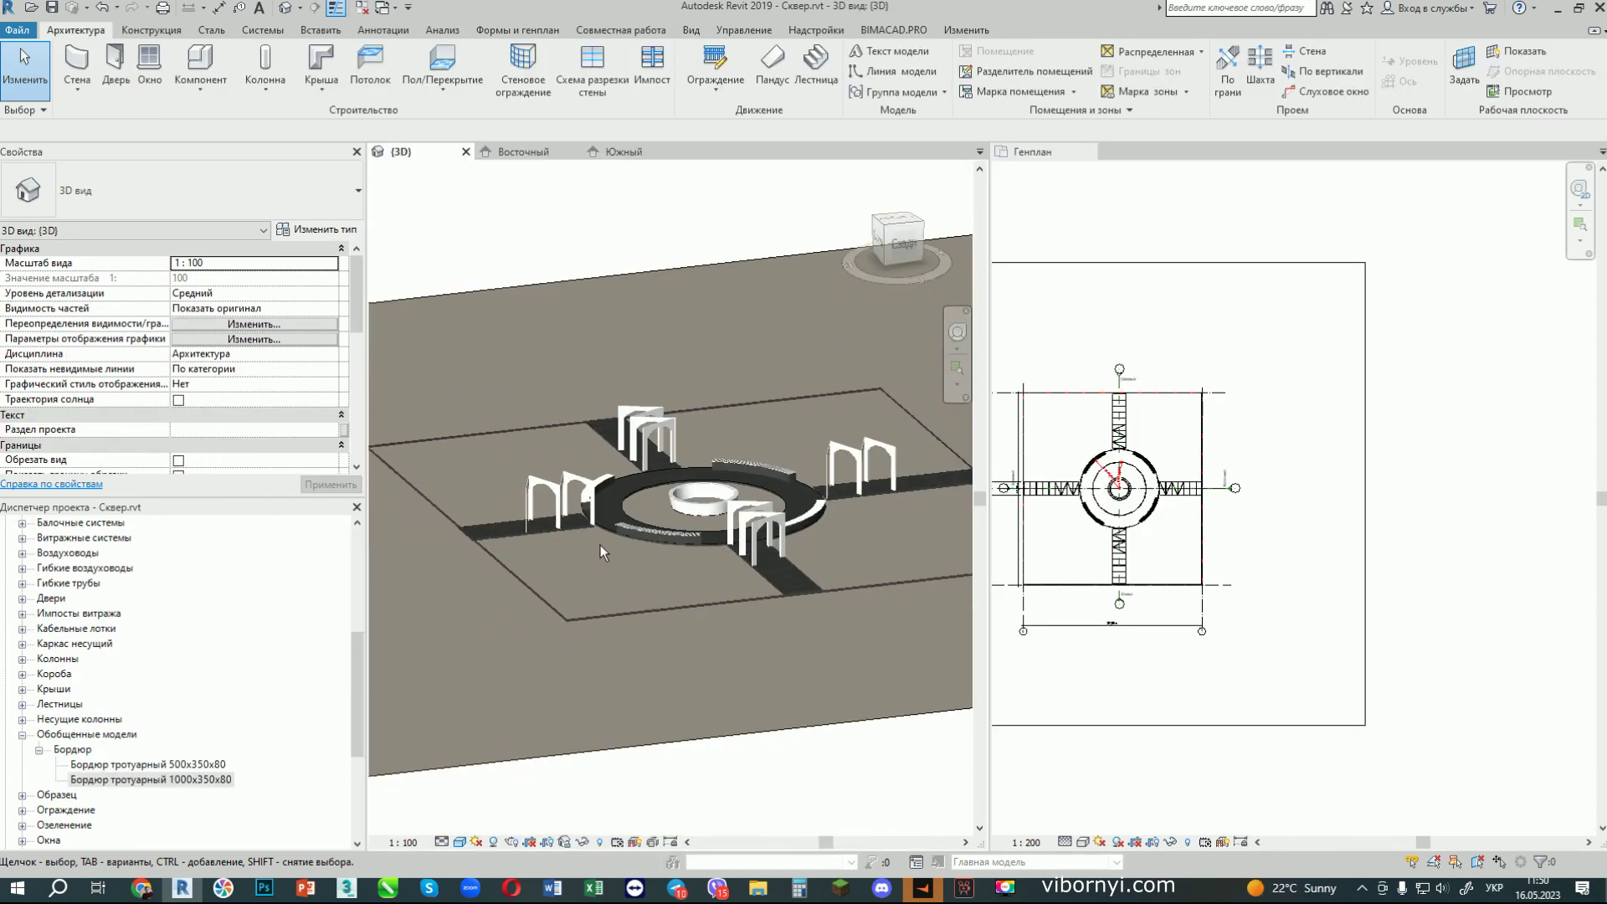
shift+middle_drag(715, 502, 728, 500)
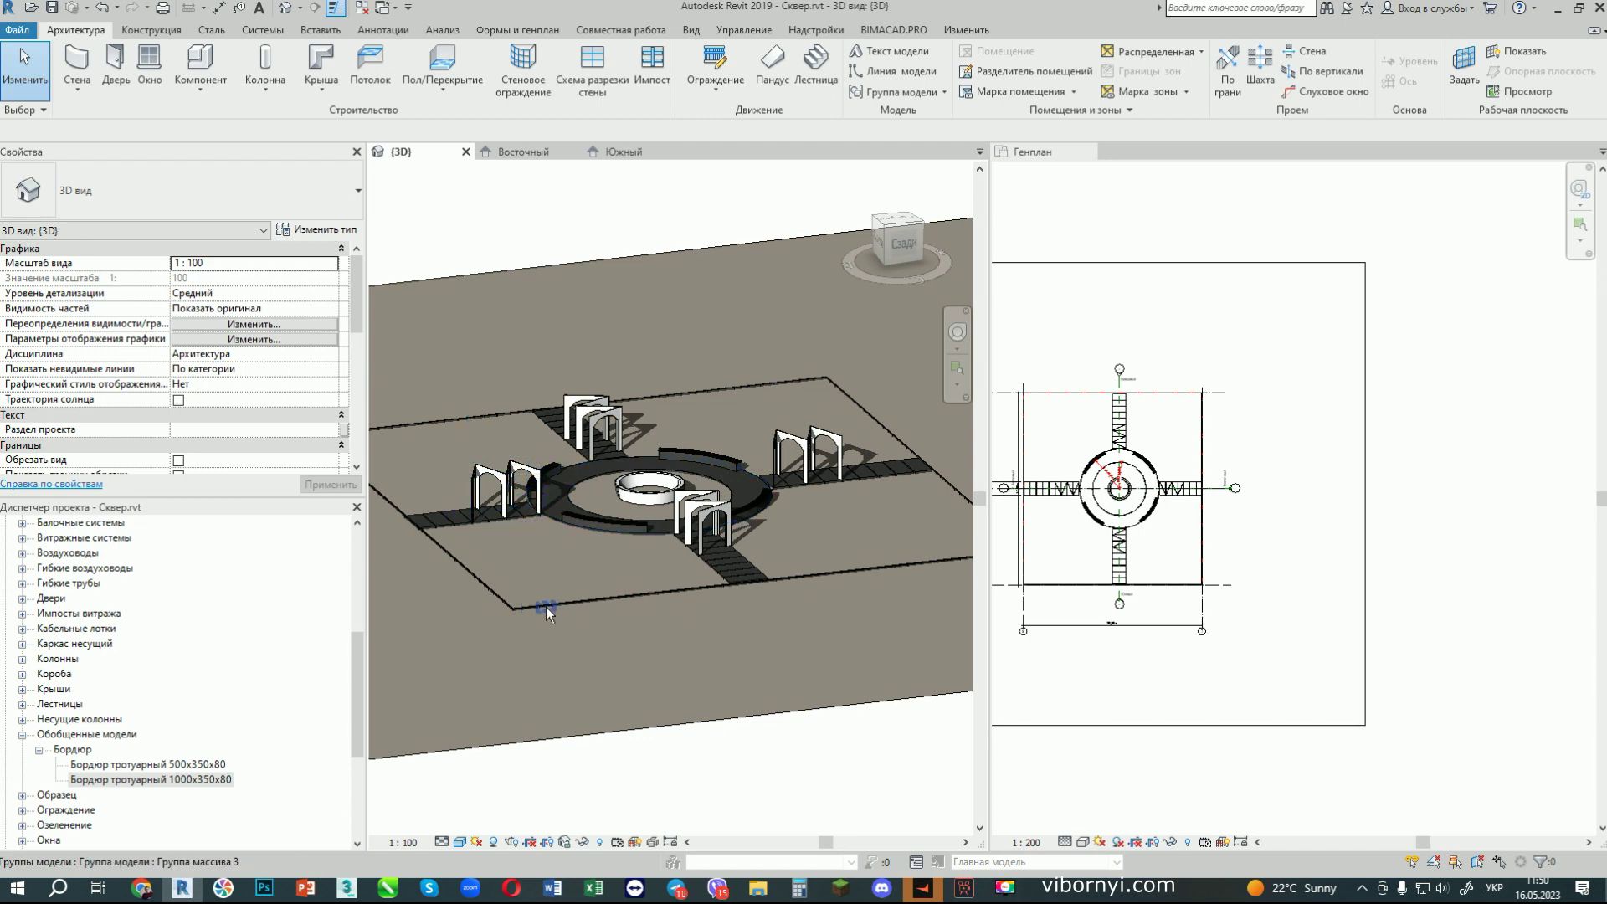
click(1034, 400)
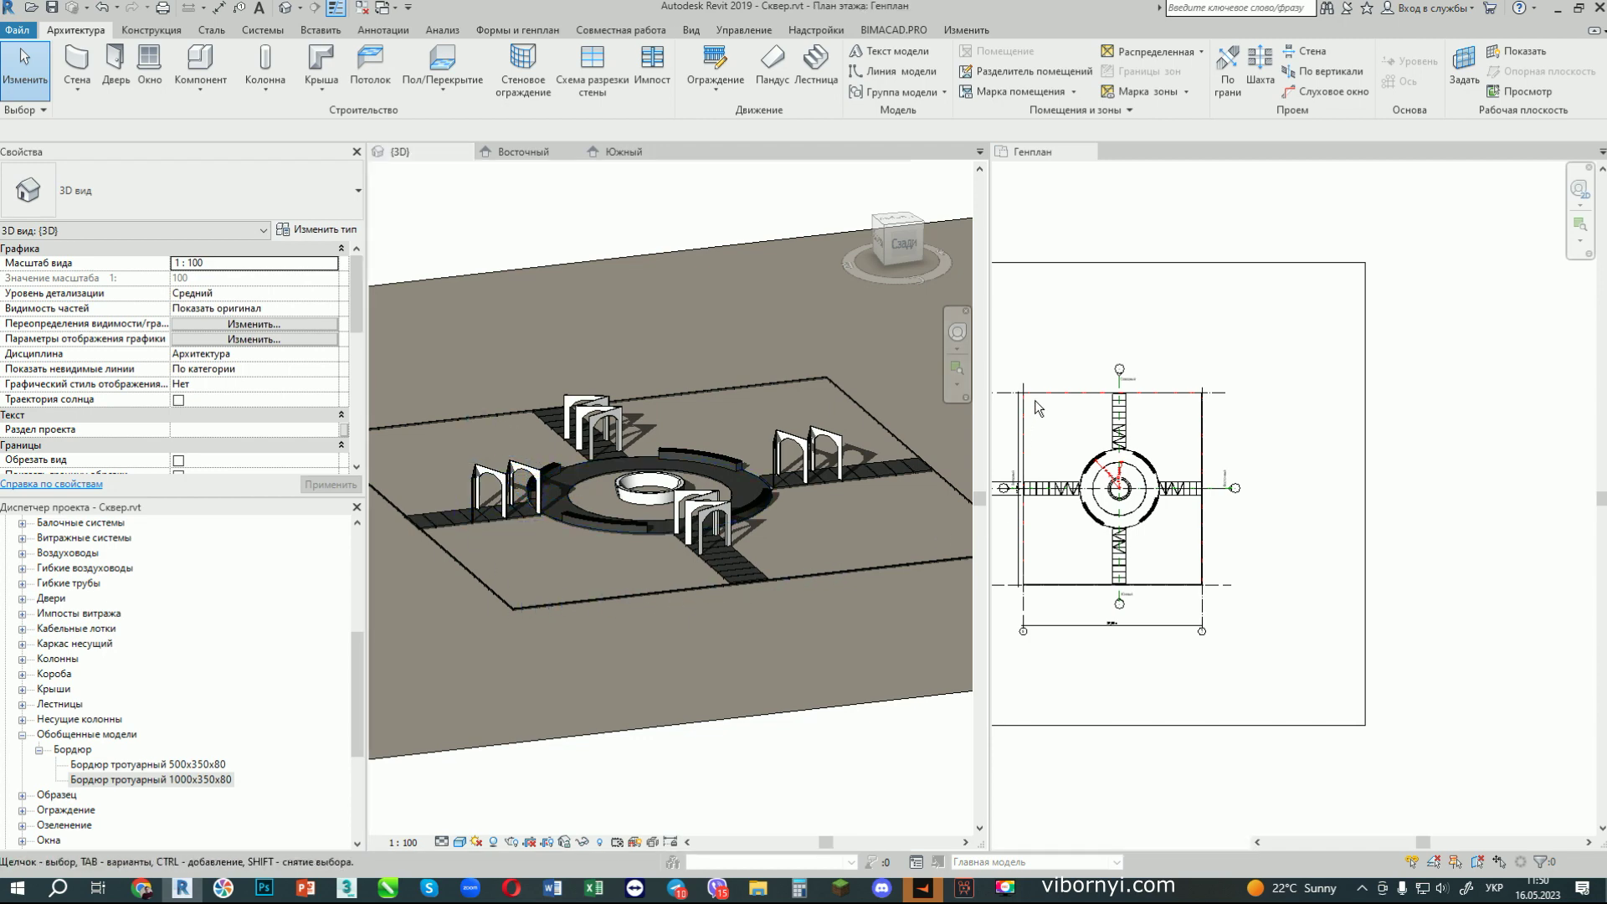
scroll(1038, 396, up, 5)
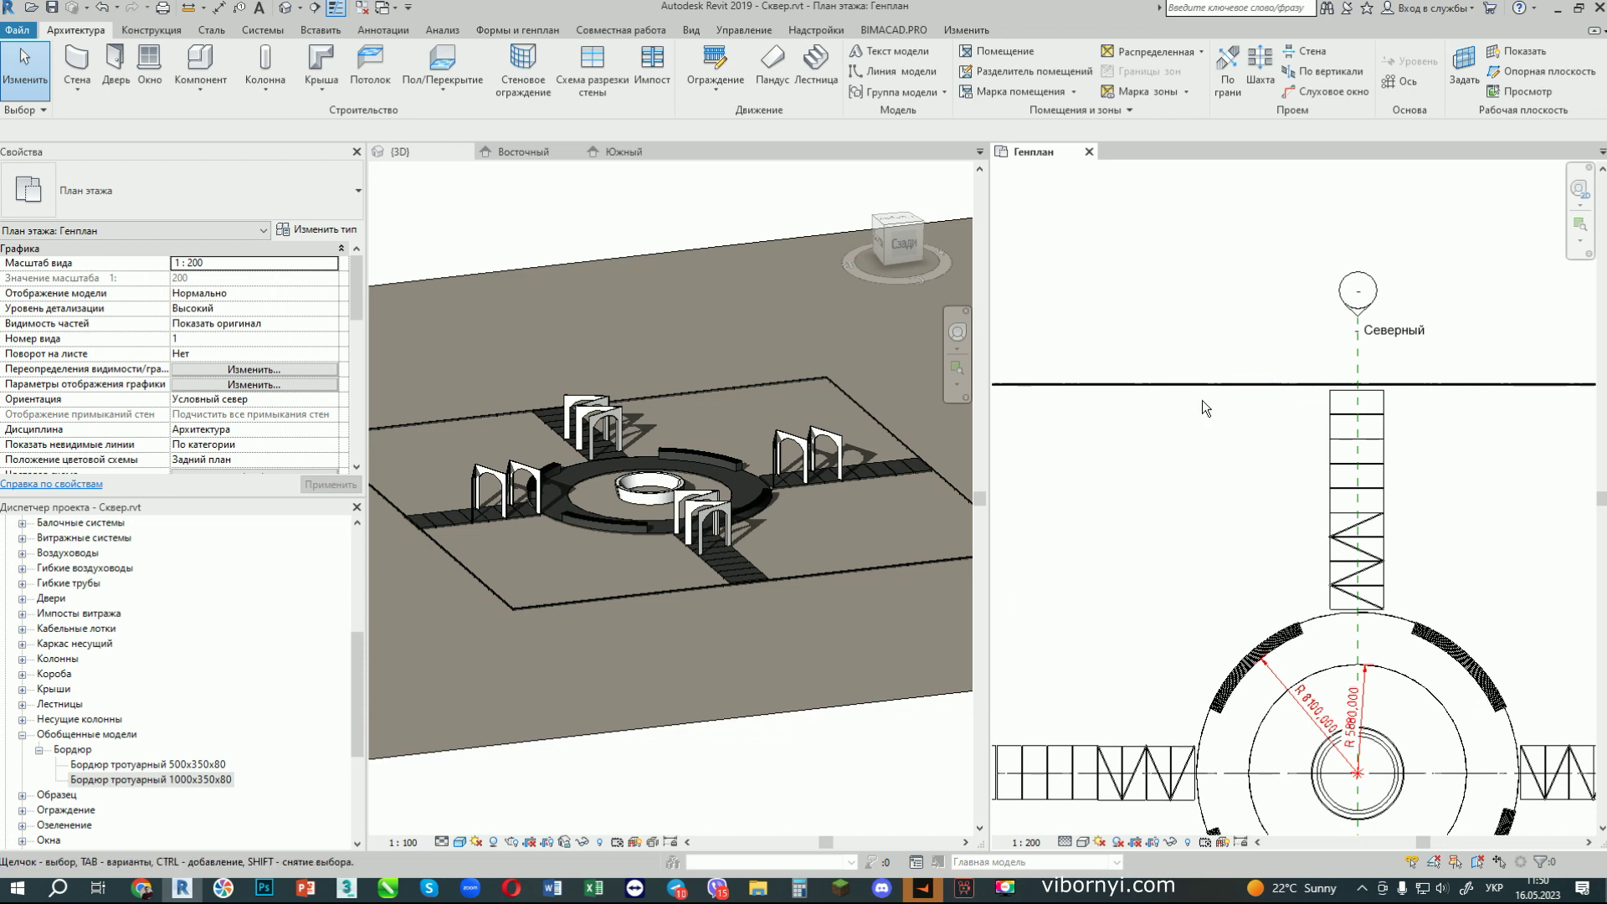
scroll(1202, 399, down, 5)
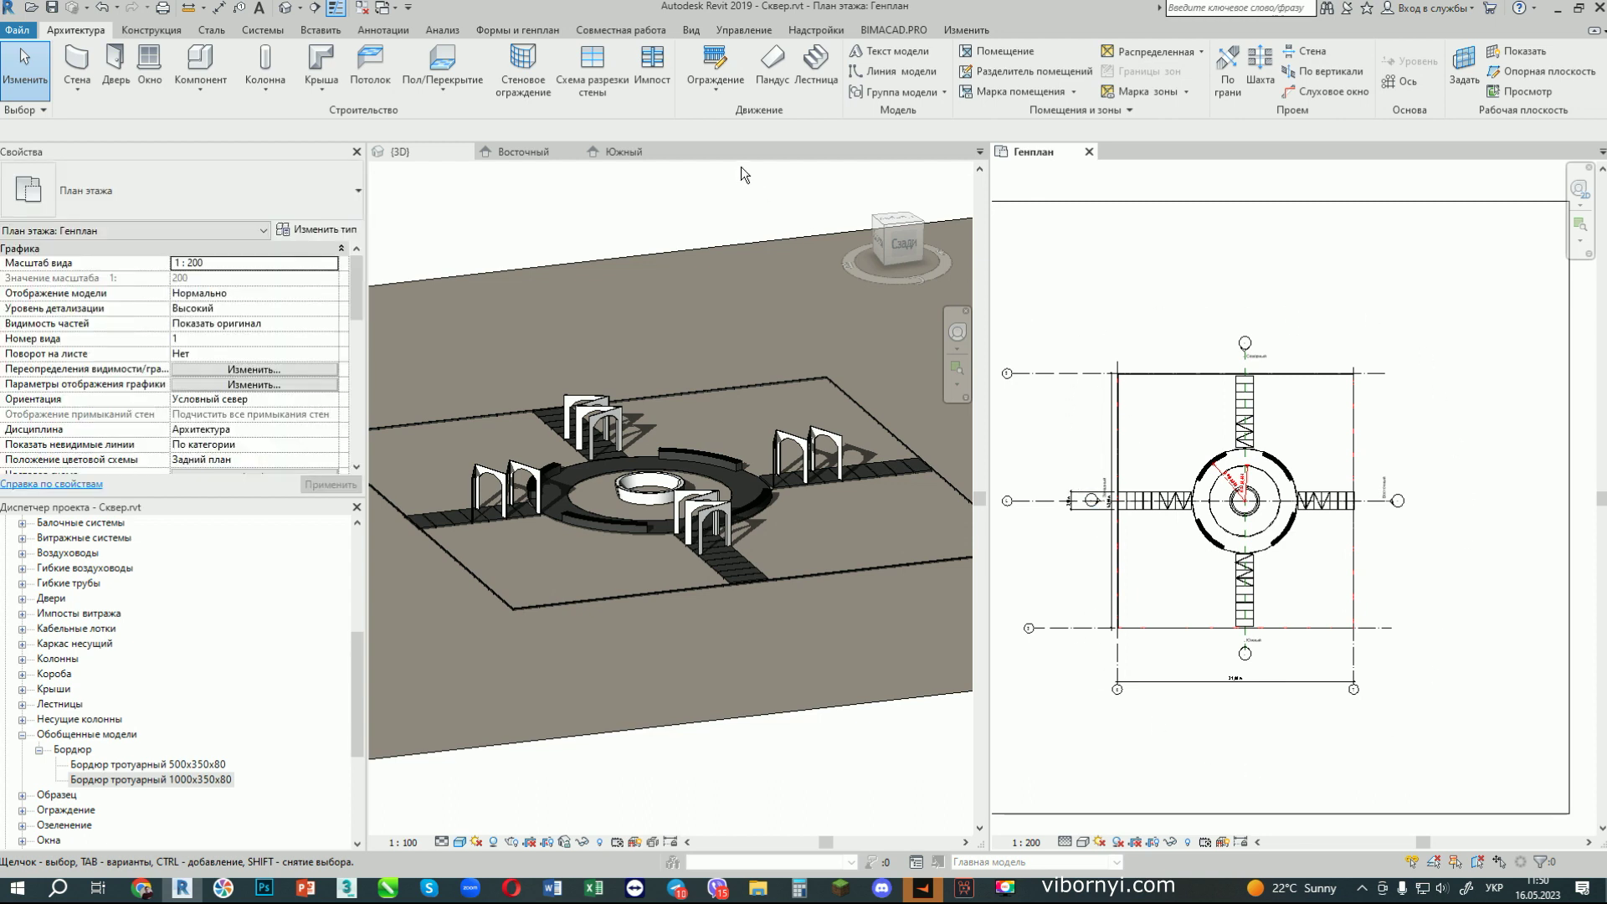
Step: Start a new floor and duplicate the type "Ж.б. плита 220 мм" under the name "Асфальт"
click(441, 88)
click(445, 118)
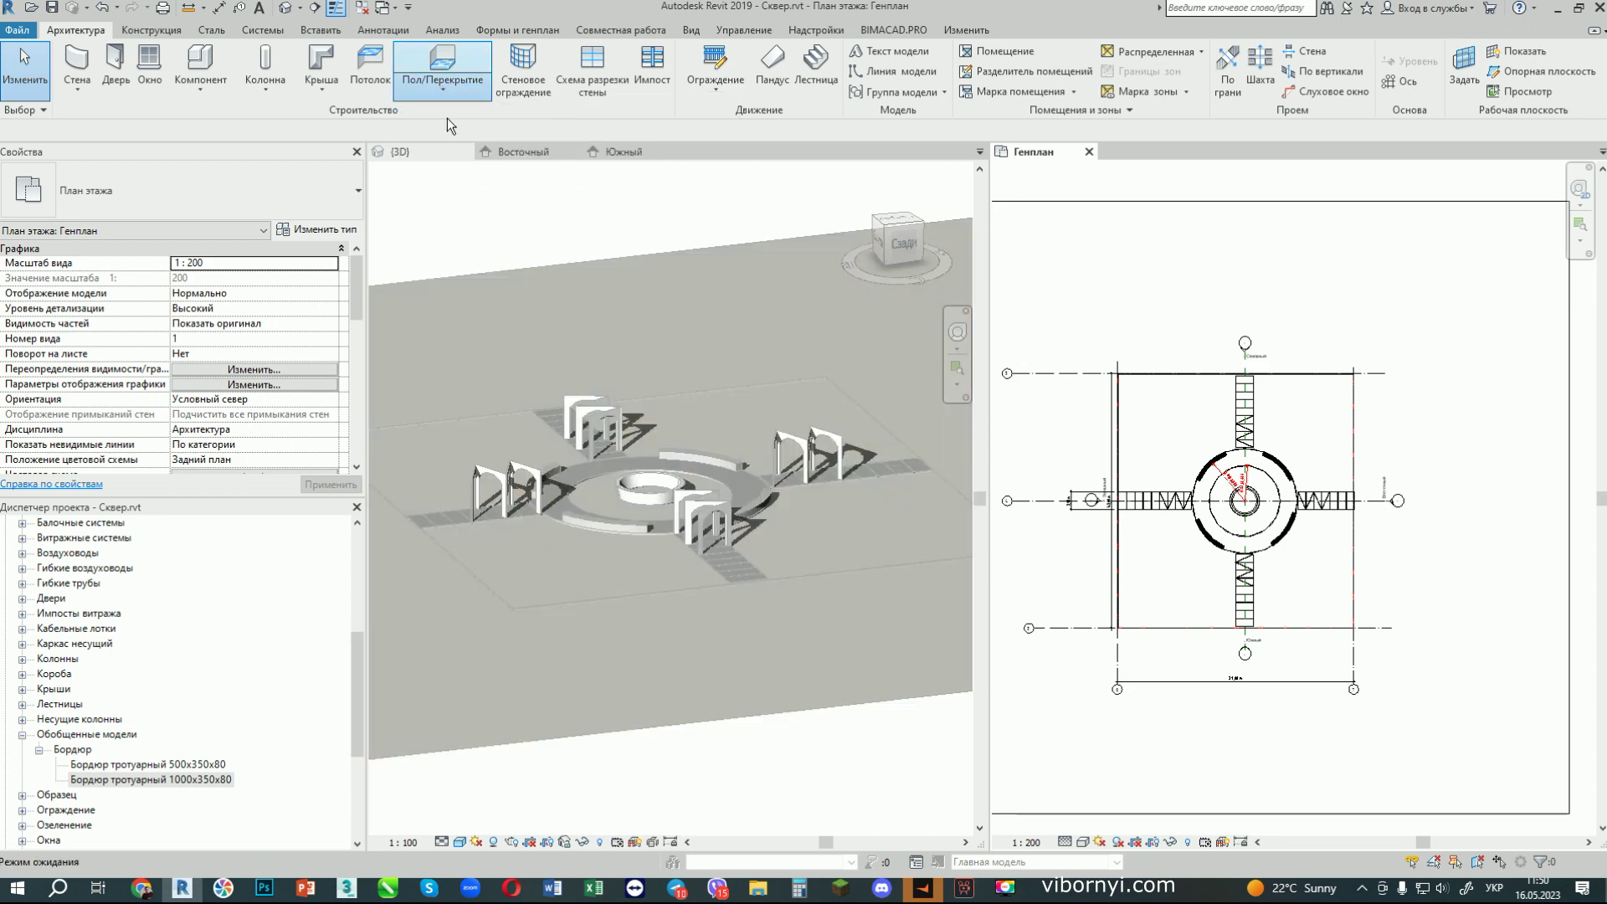
click(320, 229)
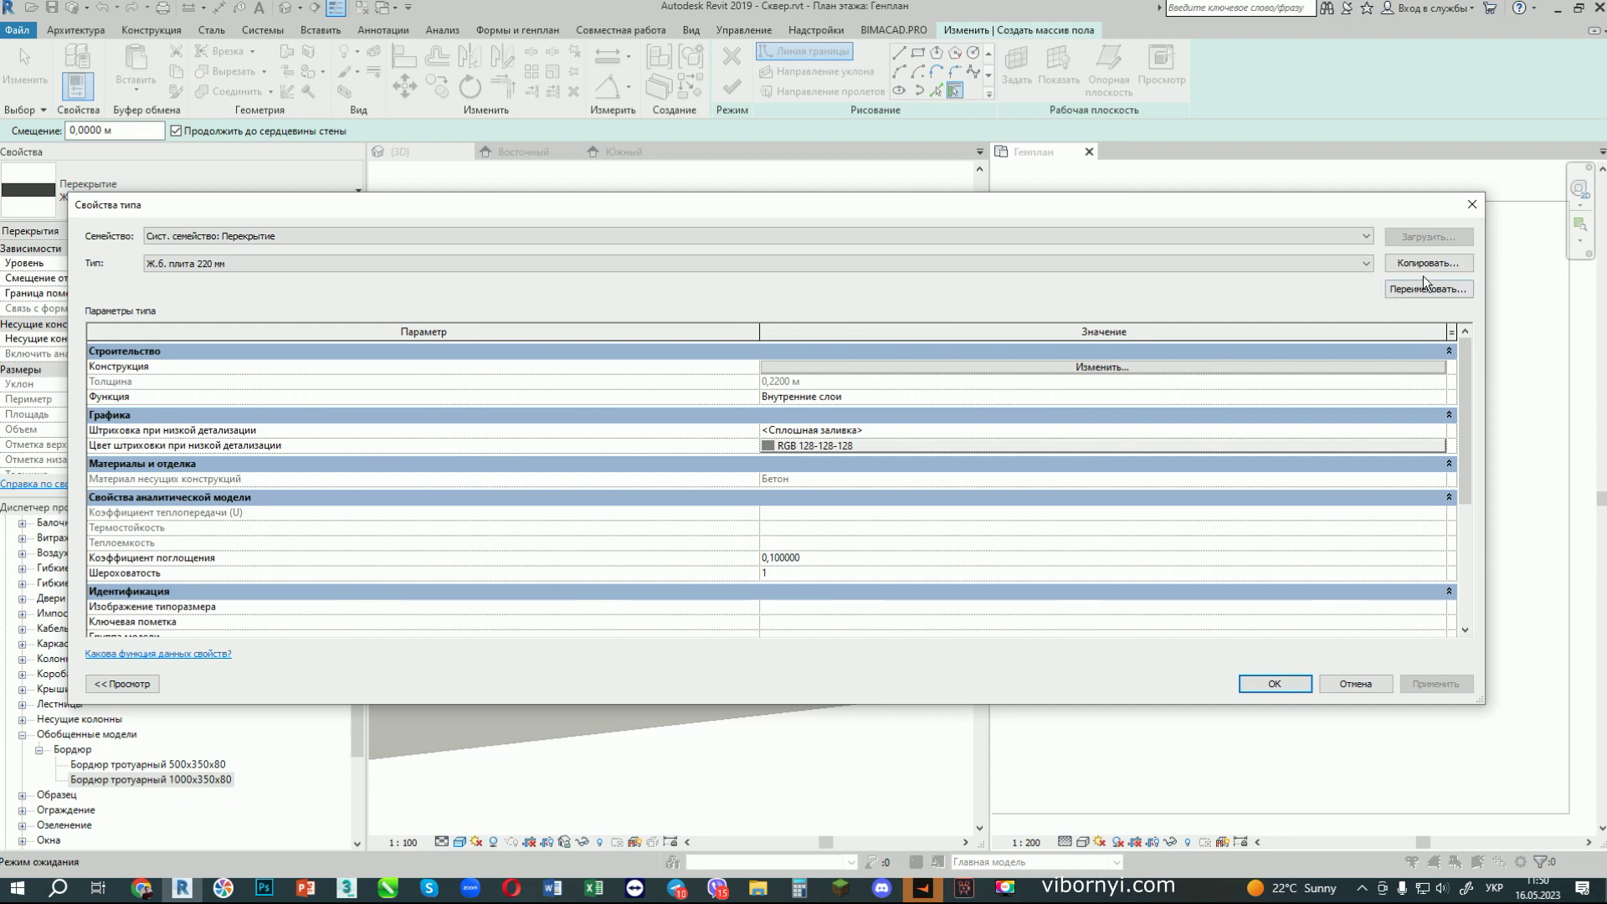
click(1428, 263)
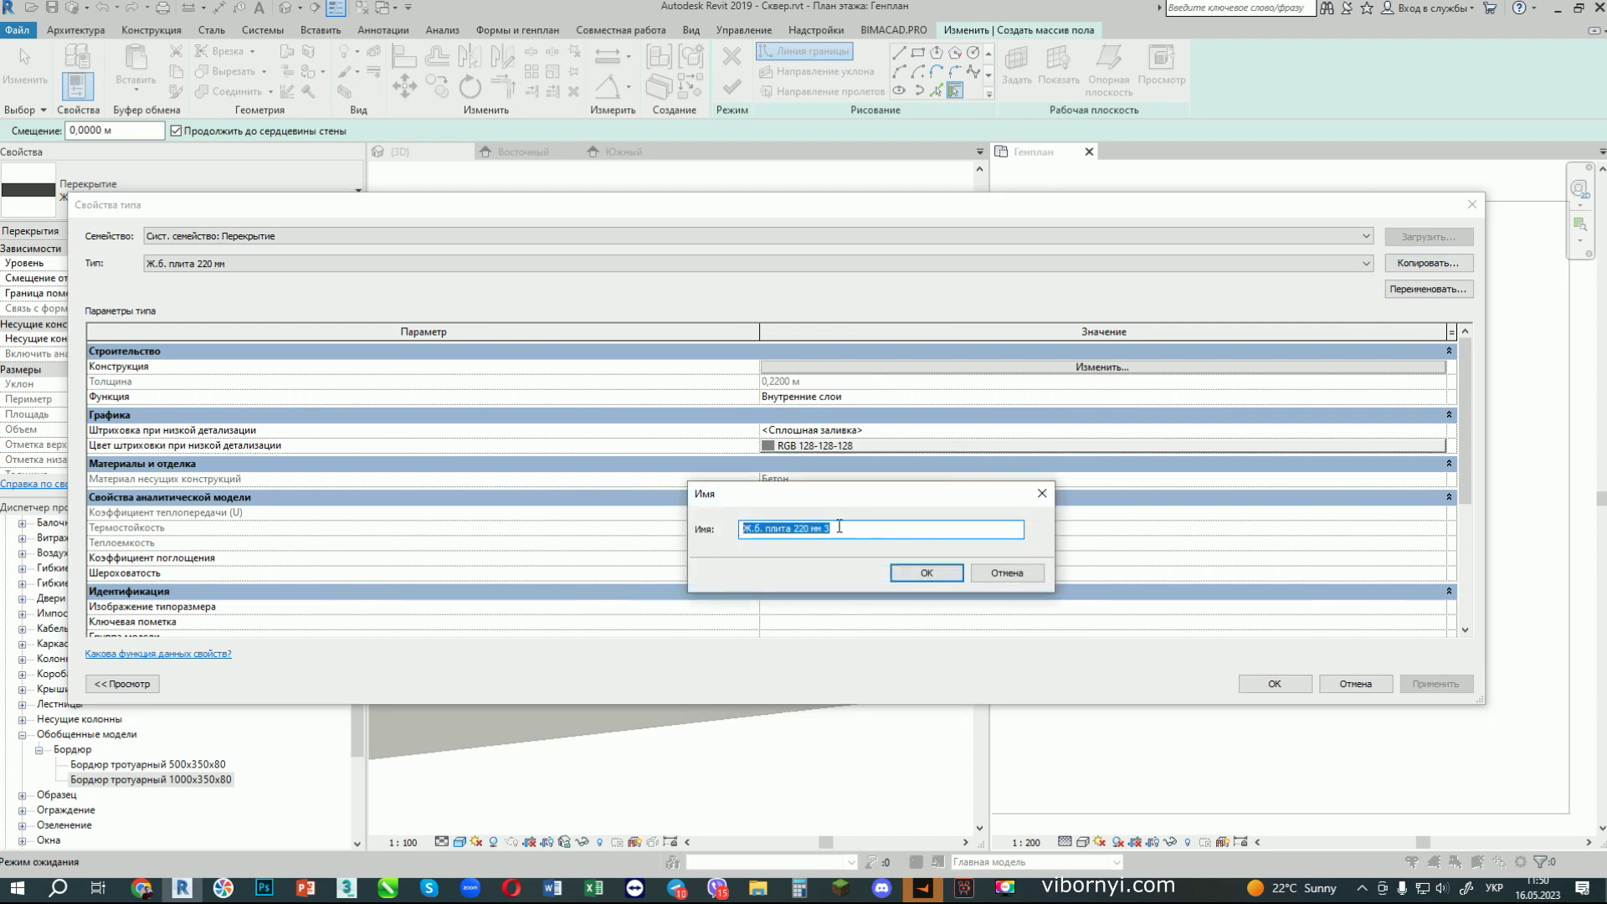
text(А)
click(925, 573)
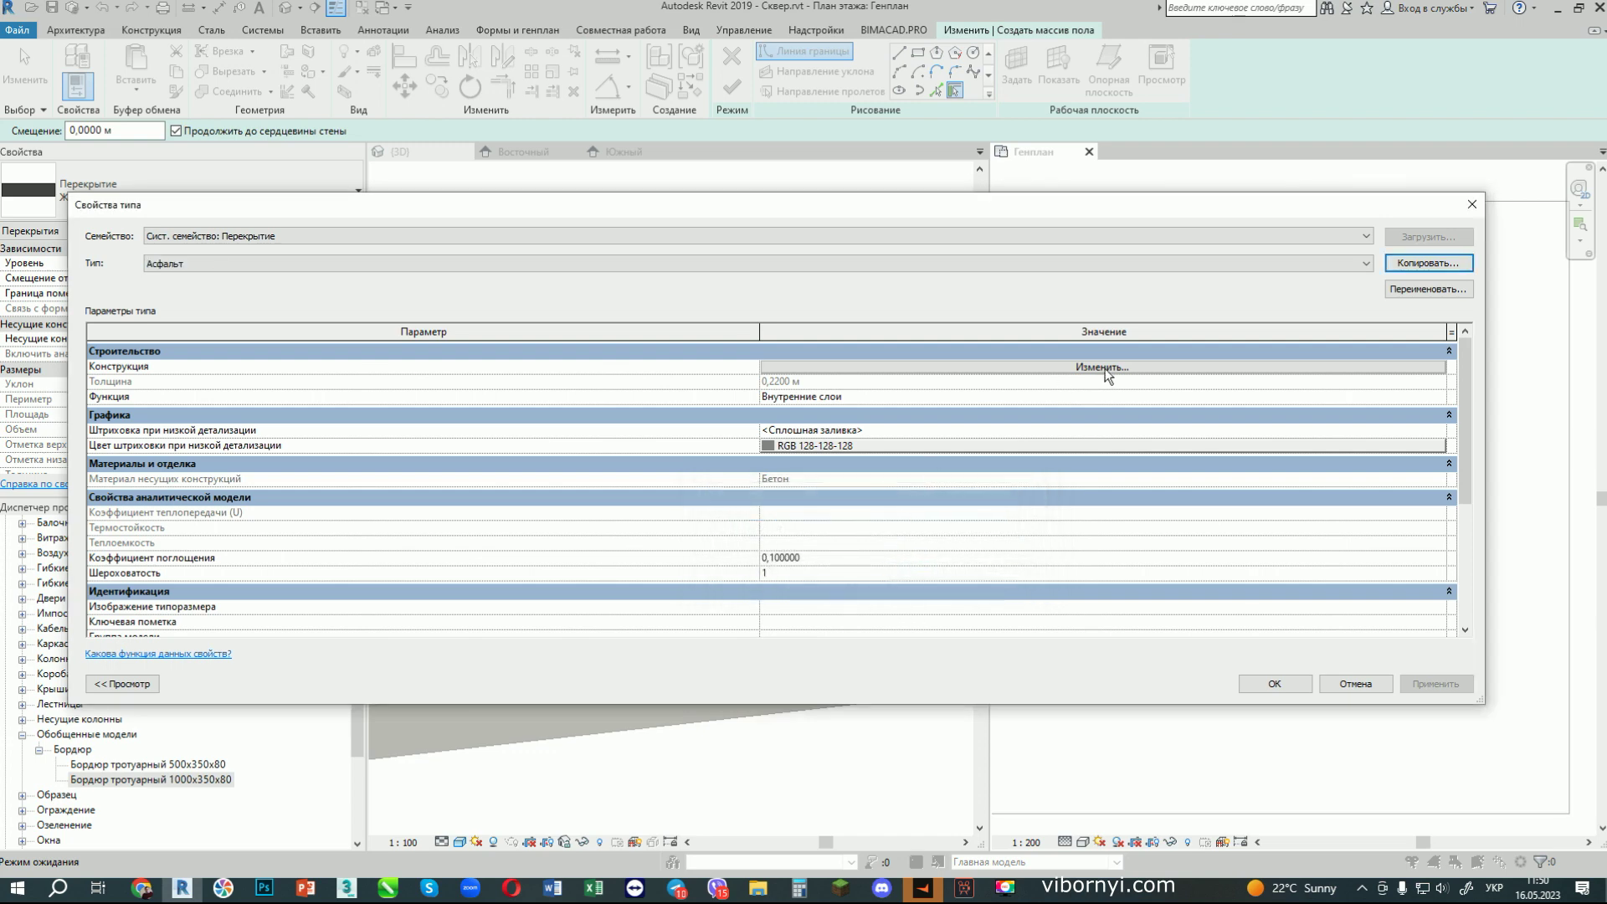
Step: Assign the material "АС Асфальт" to the structural layer of the floor type and accept the type settings
click(1102, 368)
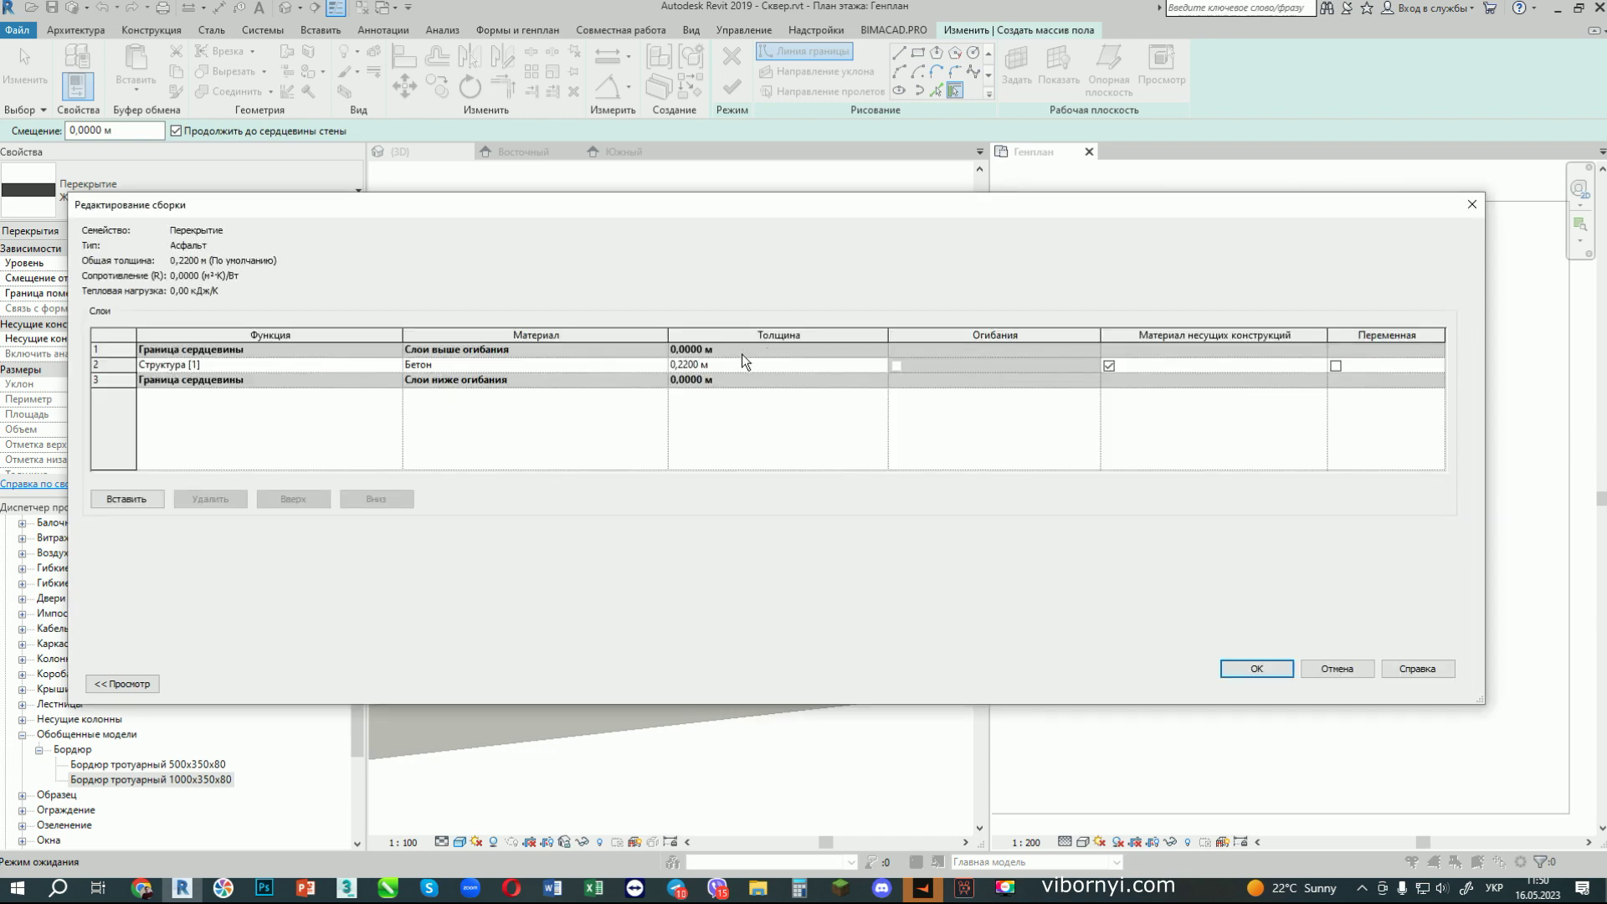
click(612, 369)
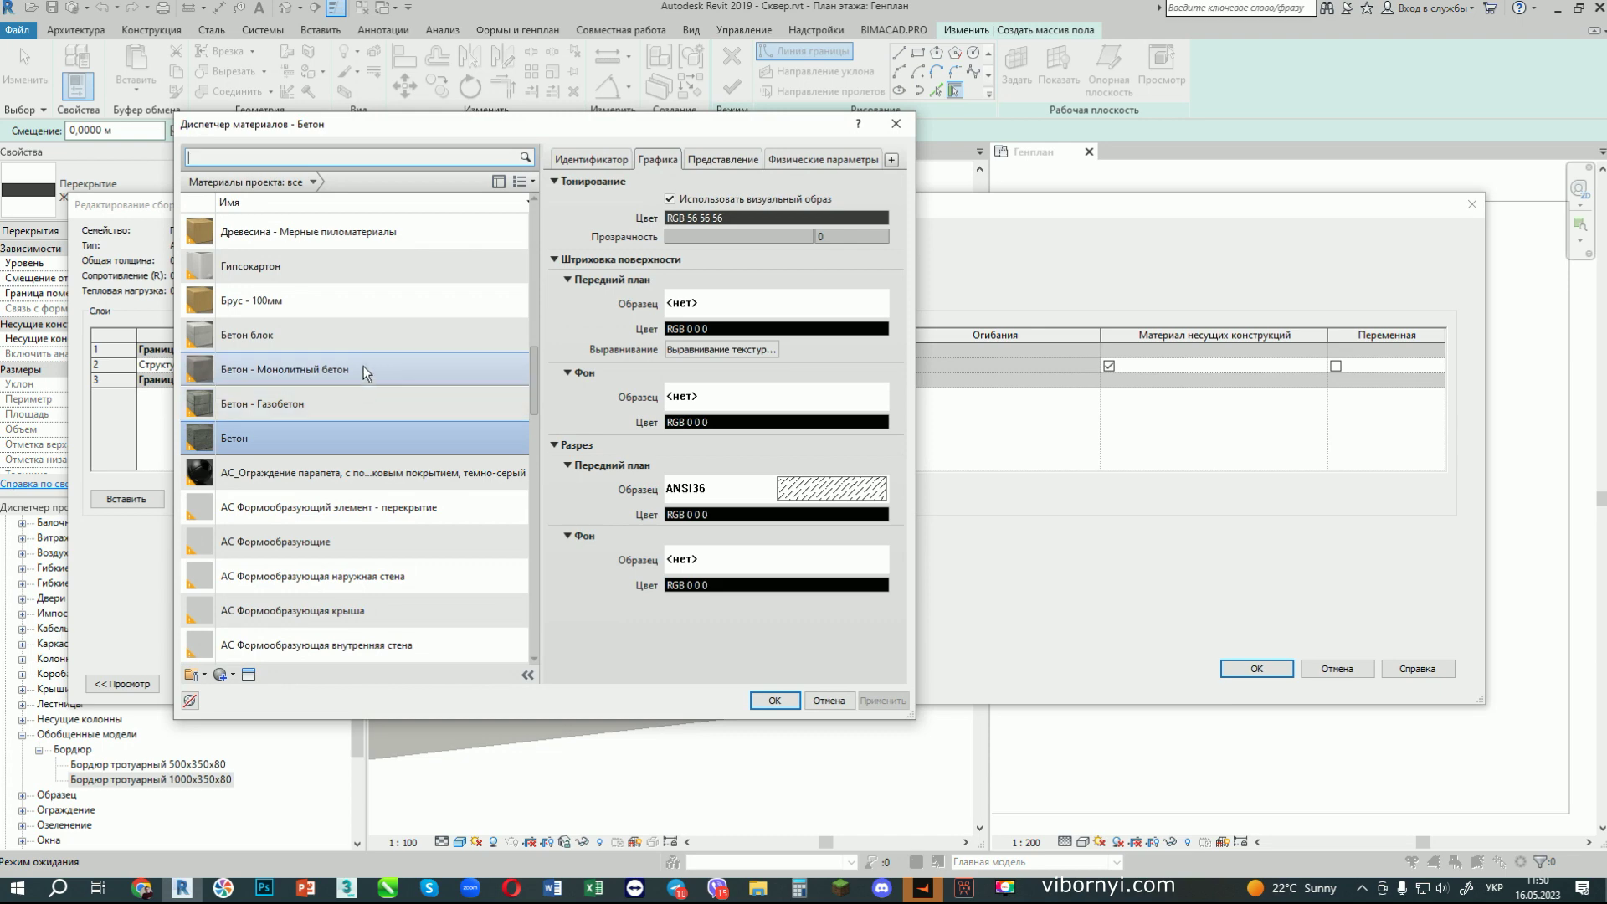
scroll(362, 411, down, 4)
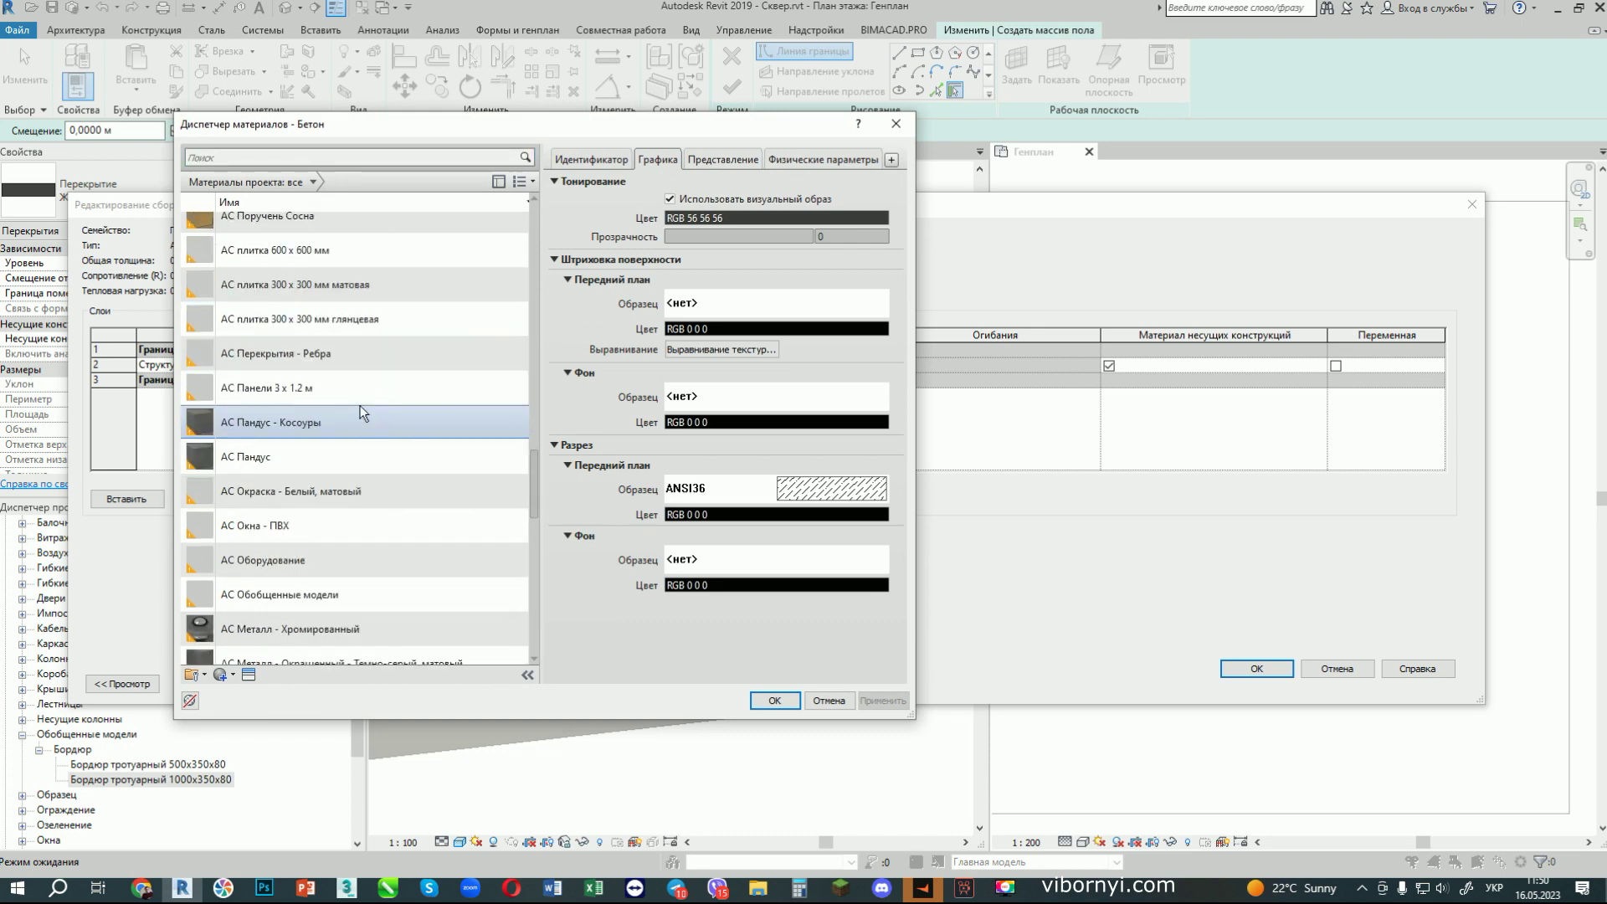
scroll(361, 410, down, 4)
scroll(362, 410, down, 5)
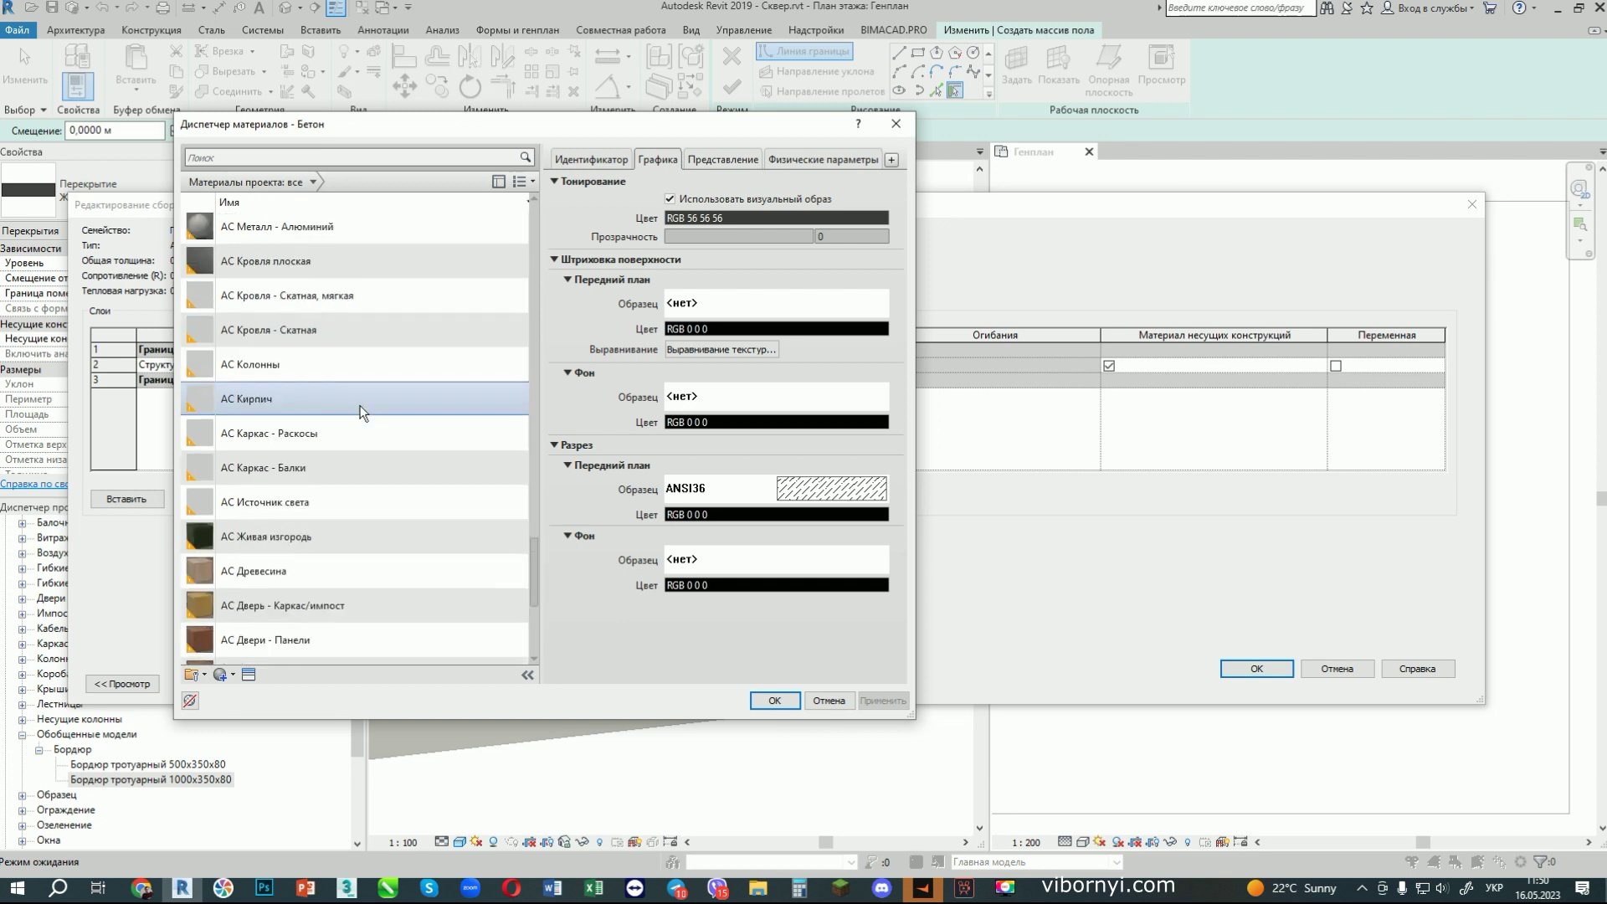
scroll(360, 405, down, 3)
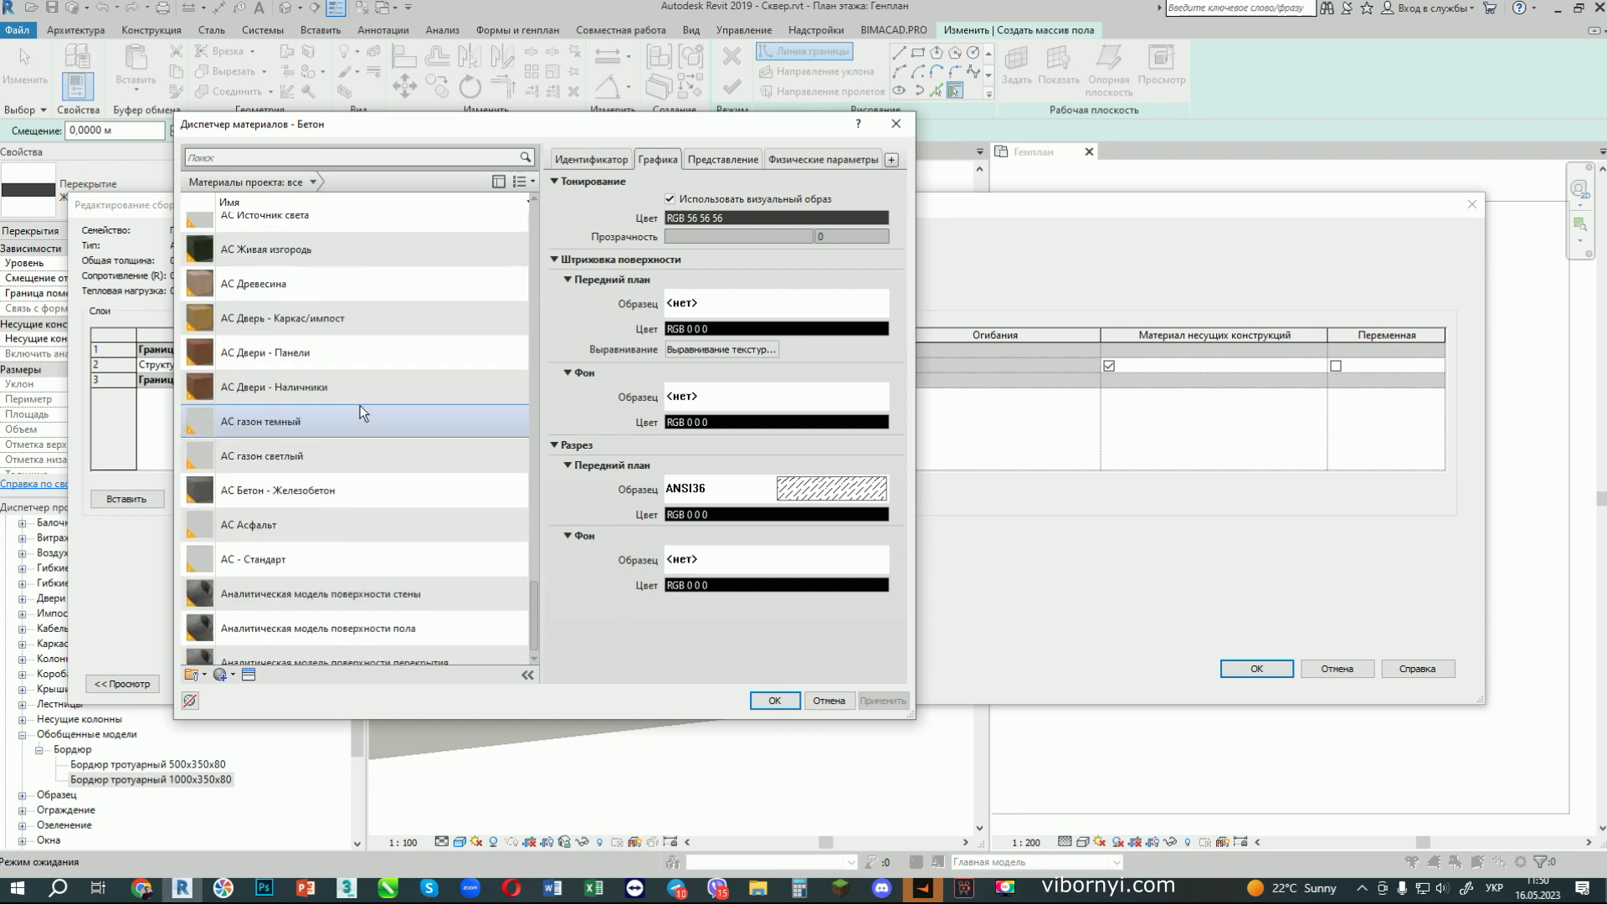
click(289, 523)
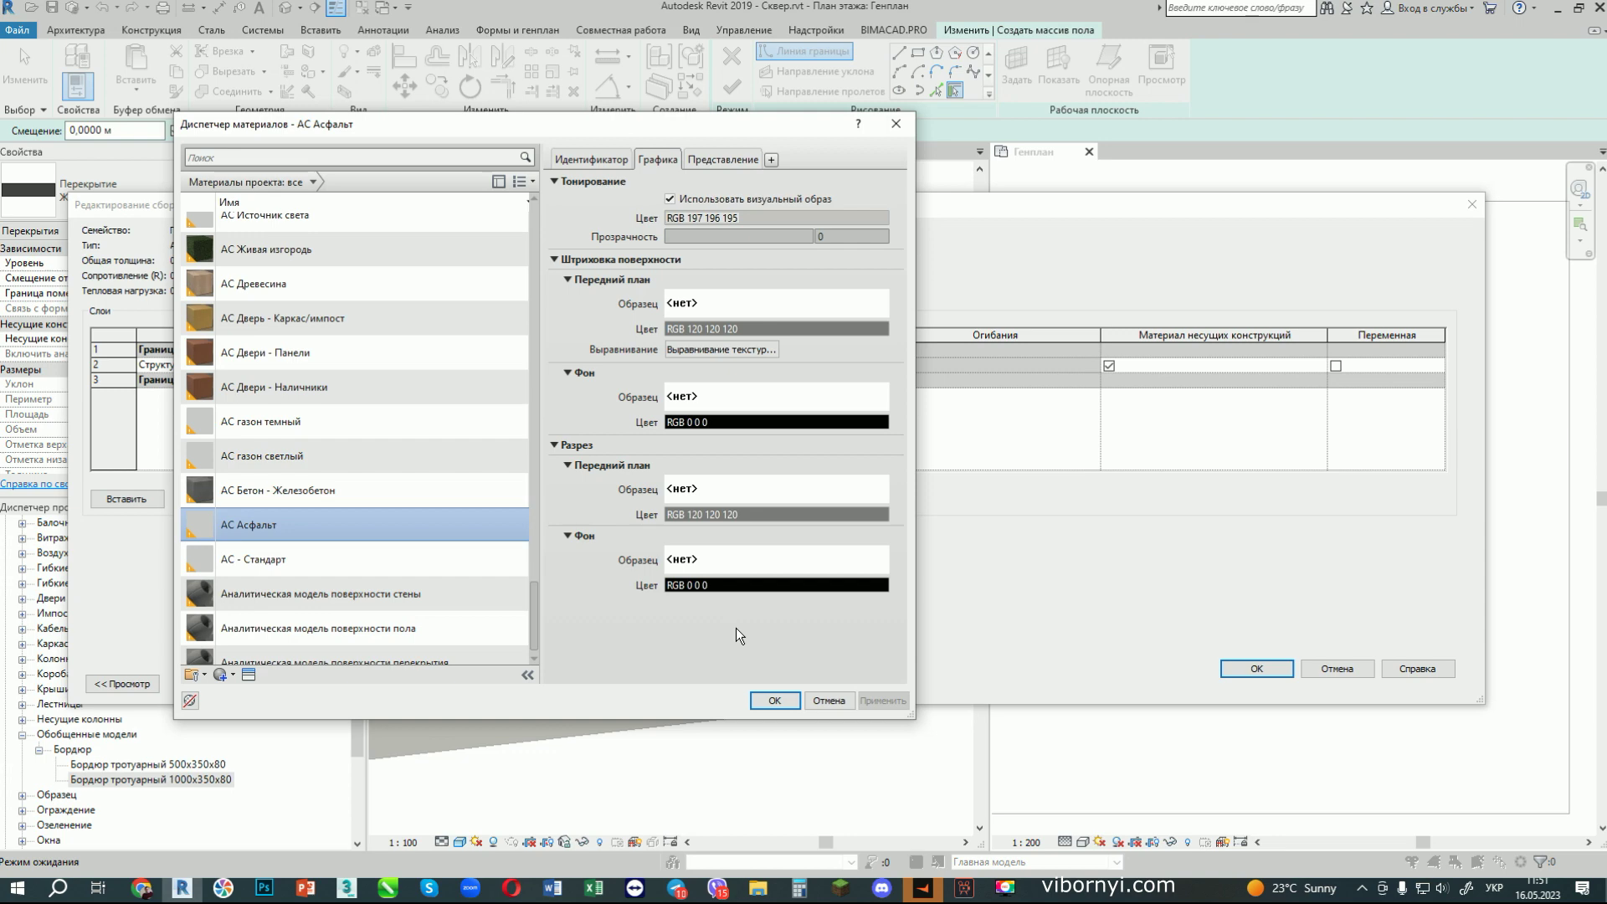
key(Return)
key(Return)
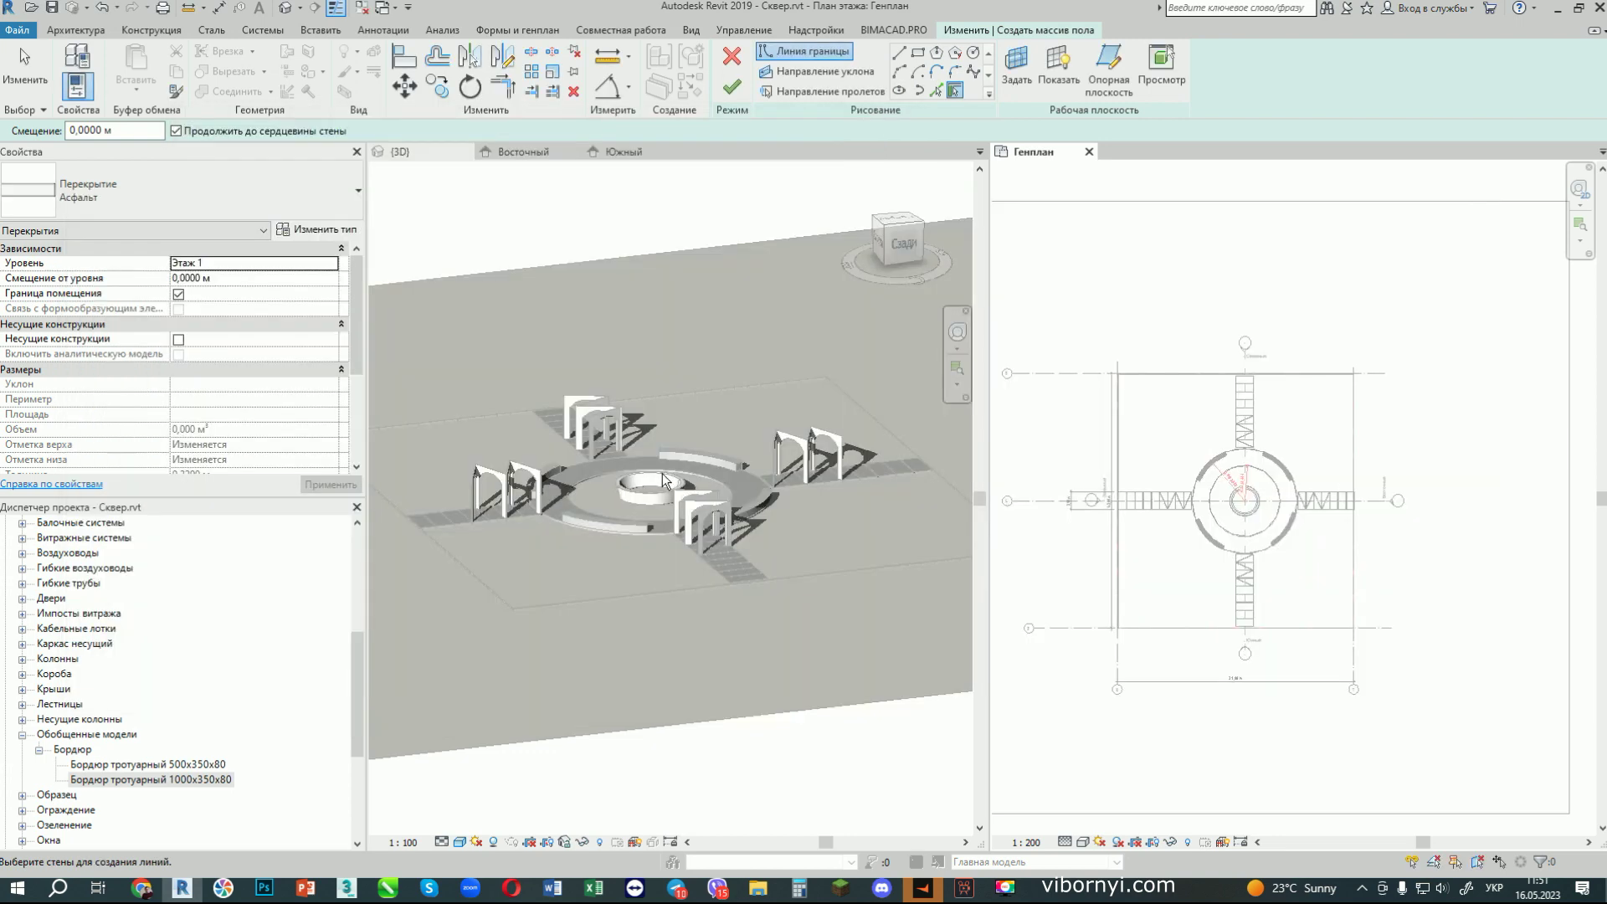
Step: Create the northern inner boundary line of the asphalt floor by picking the northern grid line at zero offset
click(936, 89)
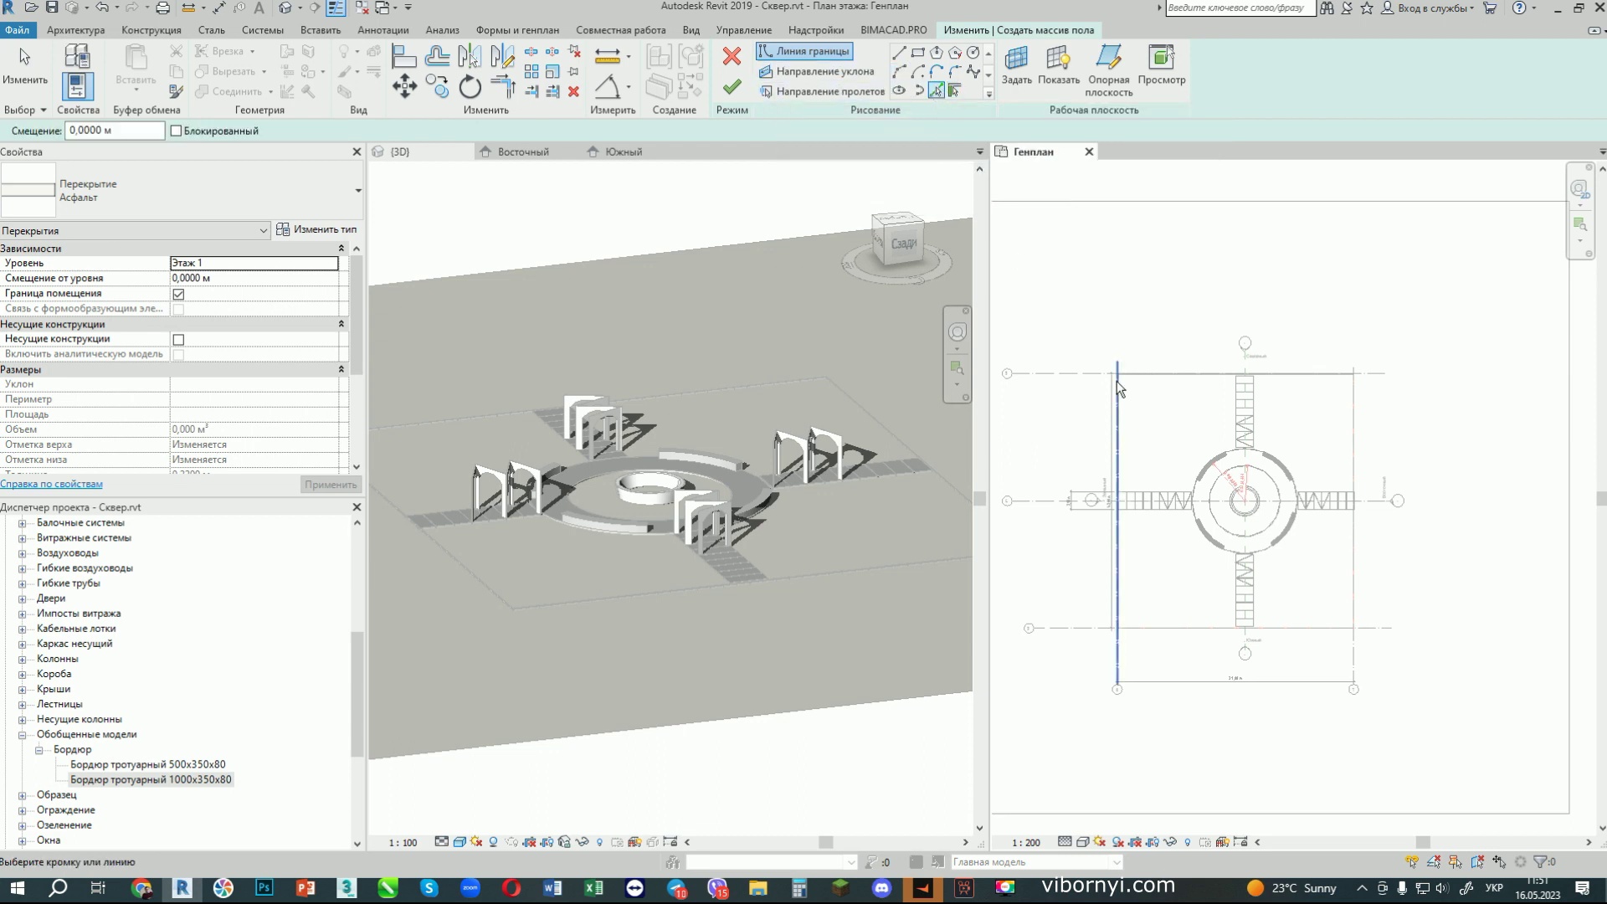
scroll(1127, 371, up, 3)
click(1063, 378)
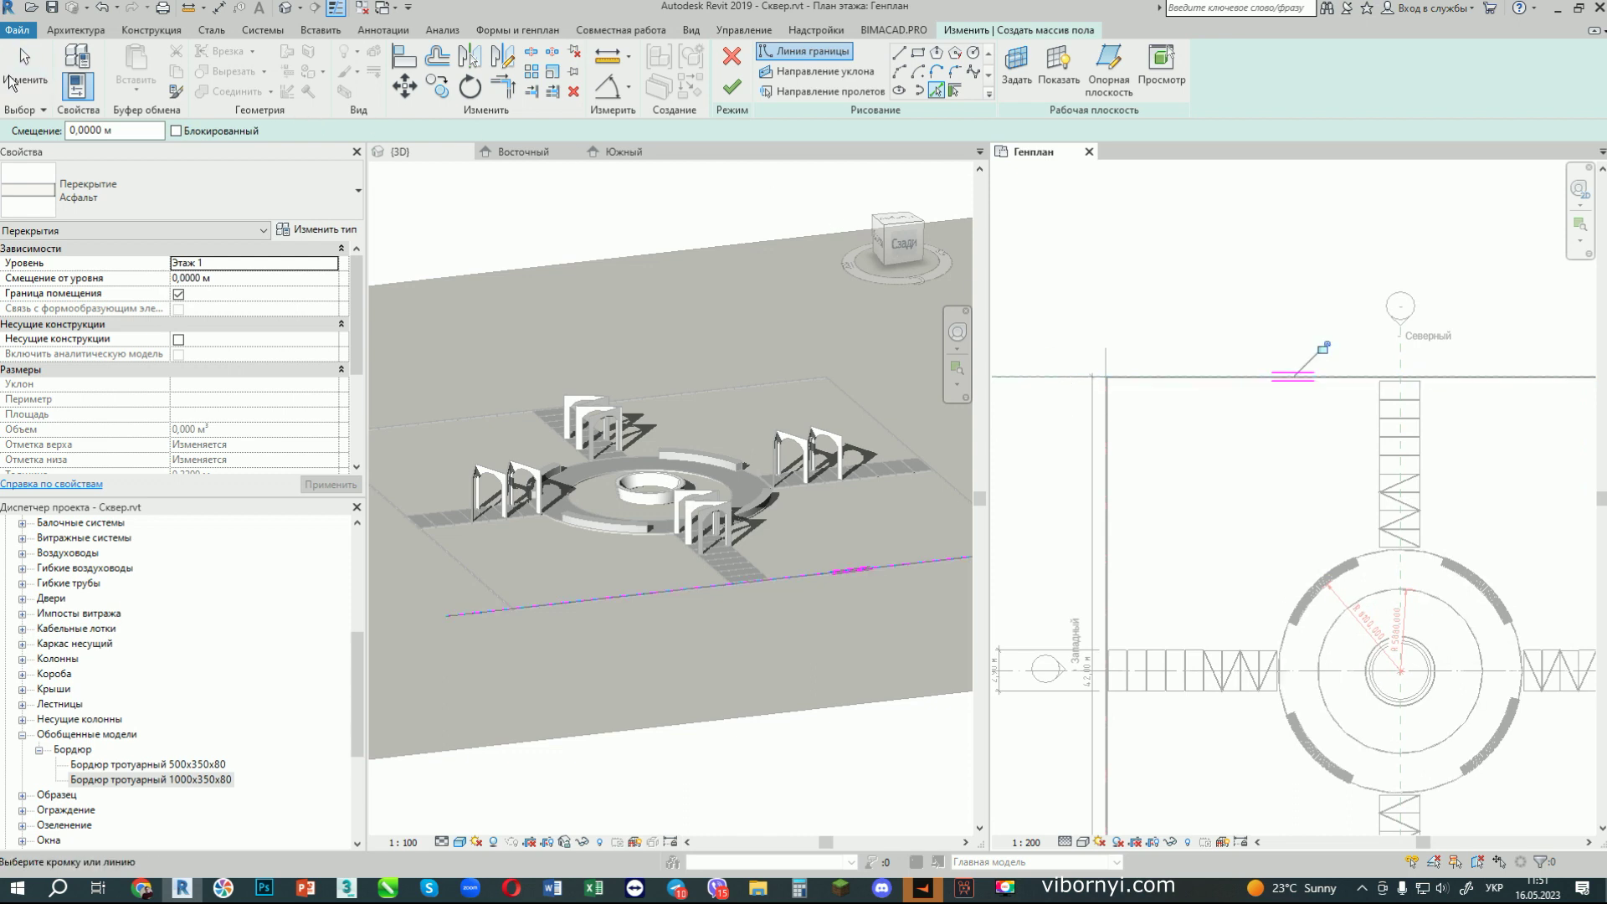
Step: Create the floor's rectangular outer boundary by picking the four site boundary segments with a 5 m outward offset
click(74, 131)
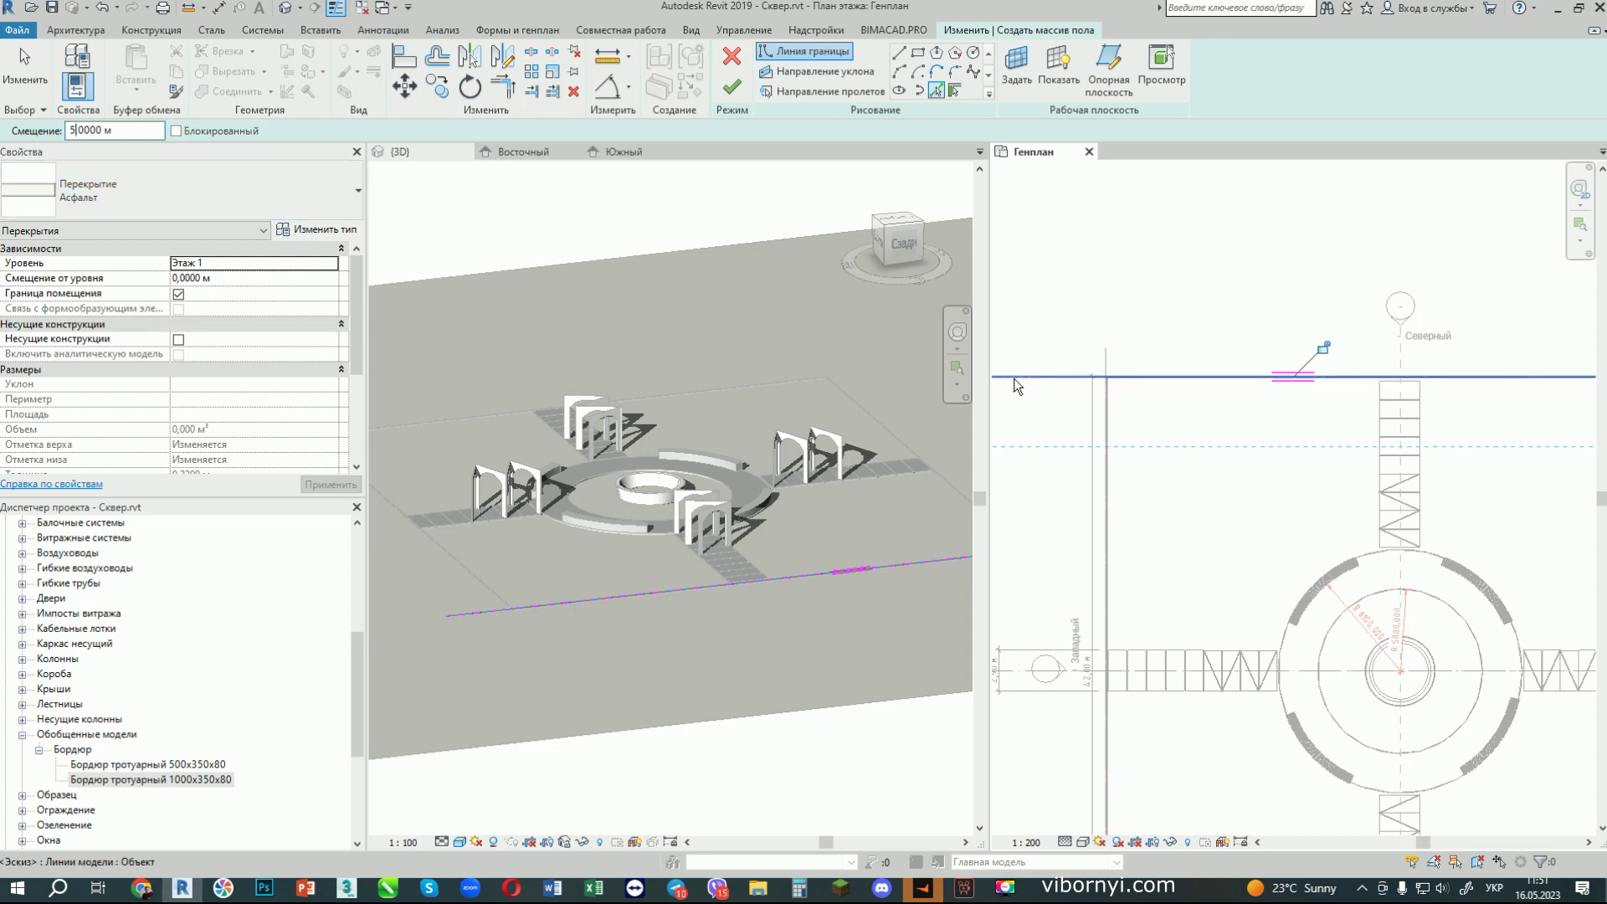
click(1136, 374)
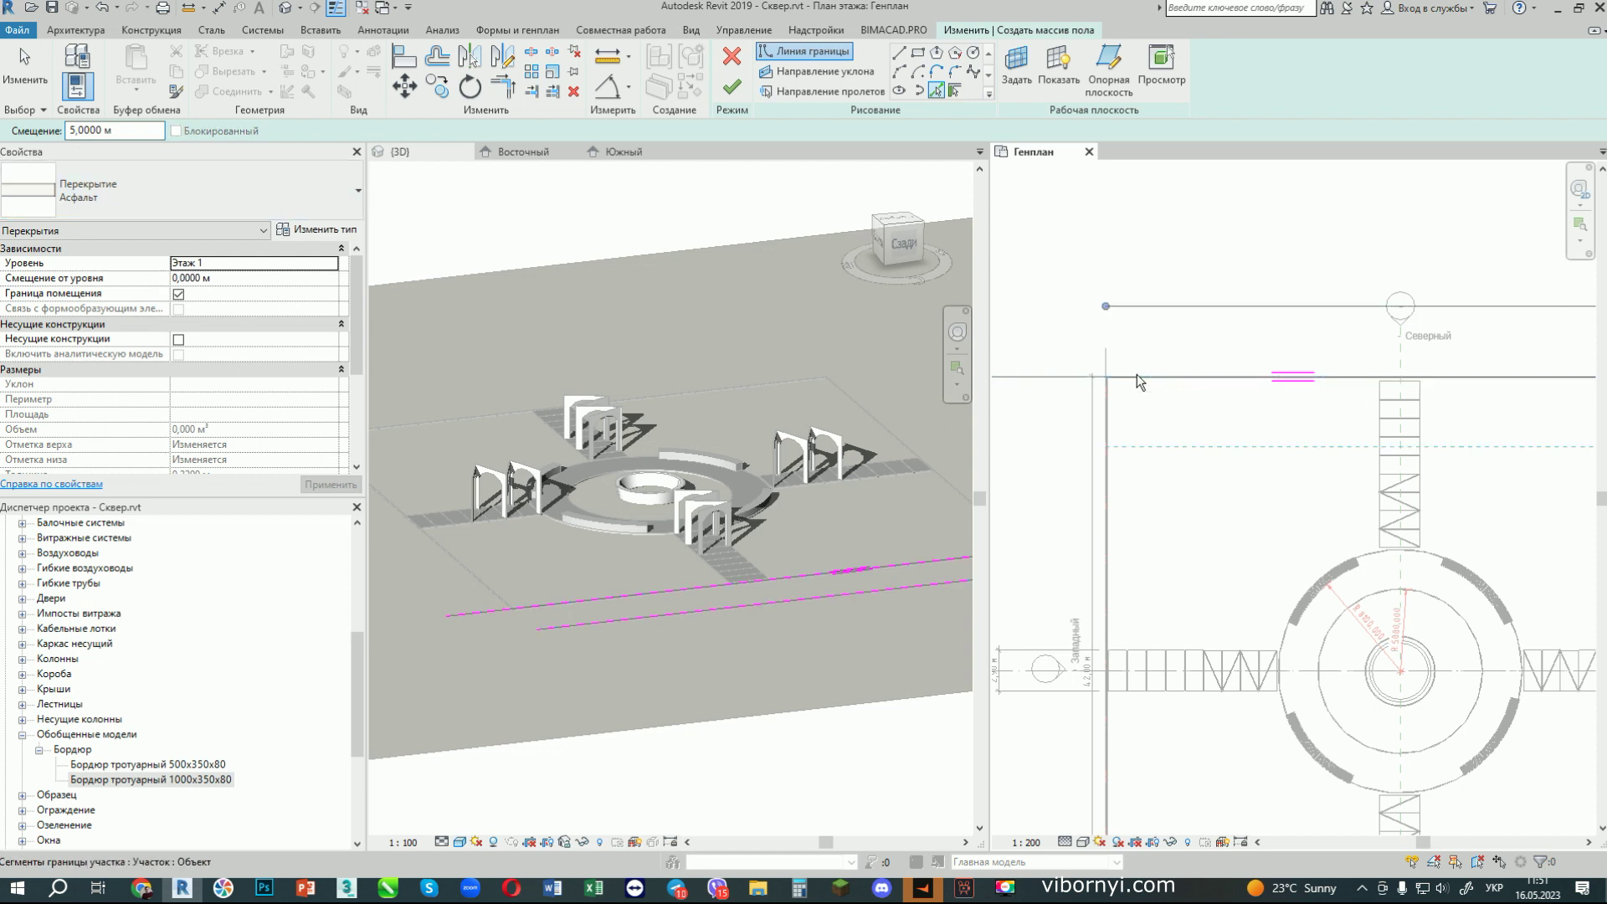
click(1111, 419)
scroll(1054, 309, down, 1)
scroll(1058, 315, down, 2)
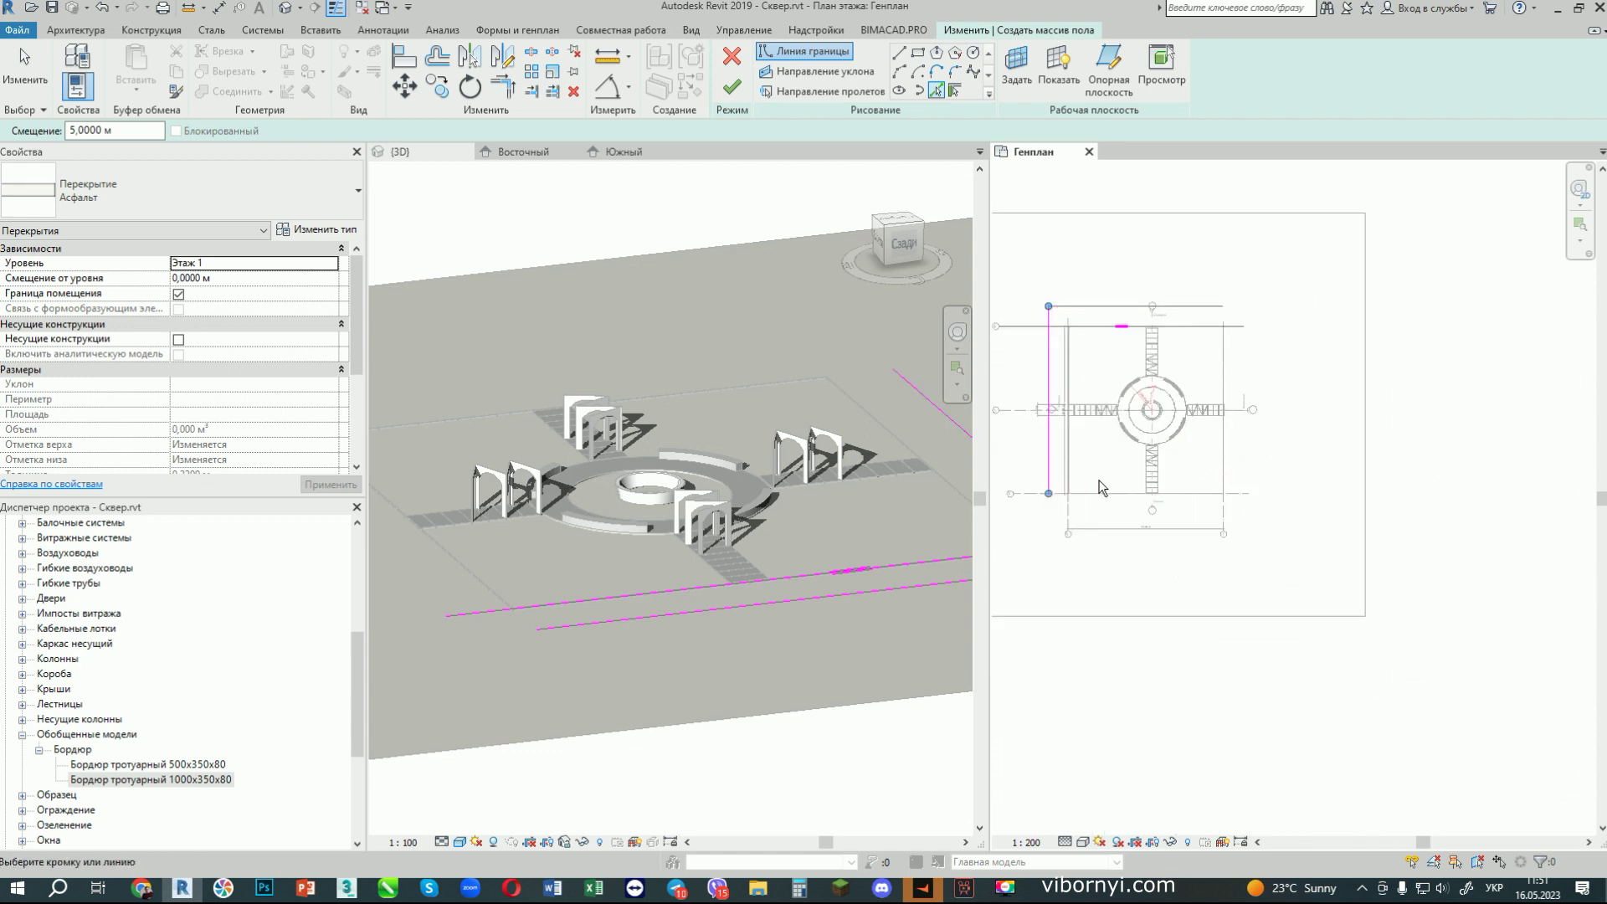
click(1138, 512)
click(1226, 479)
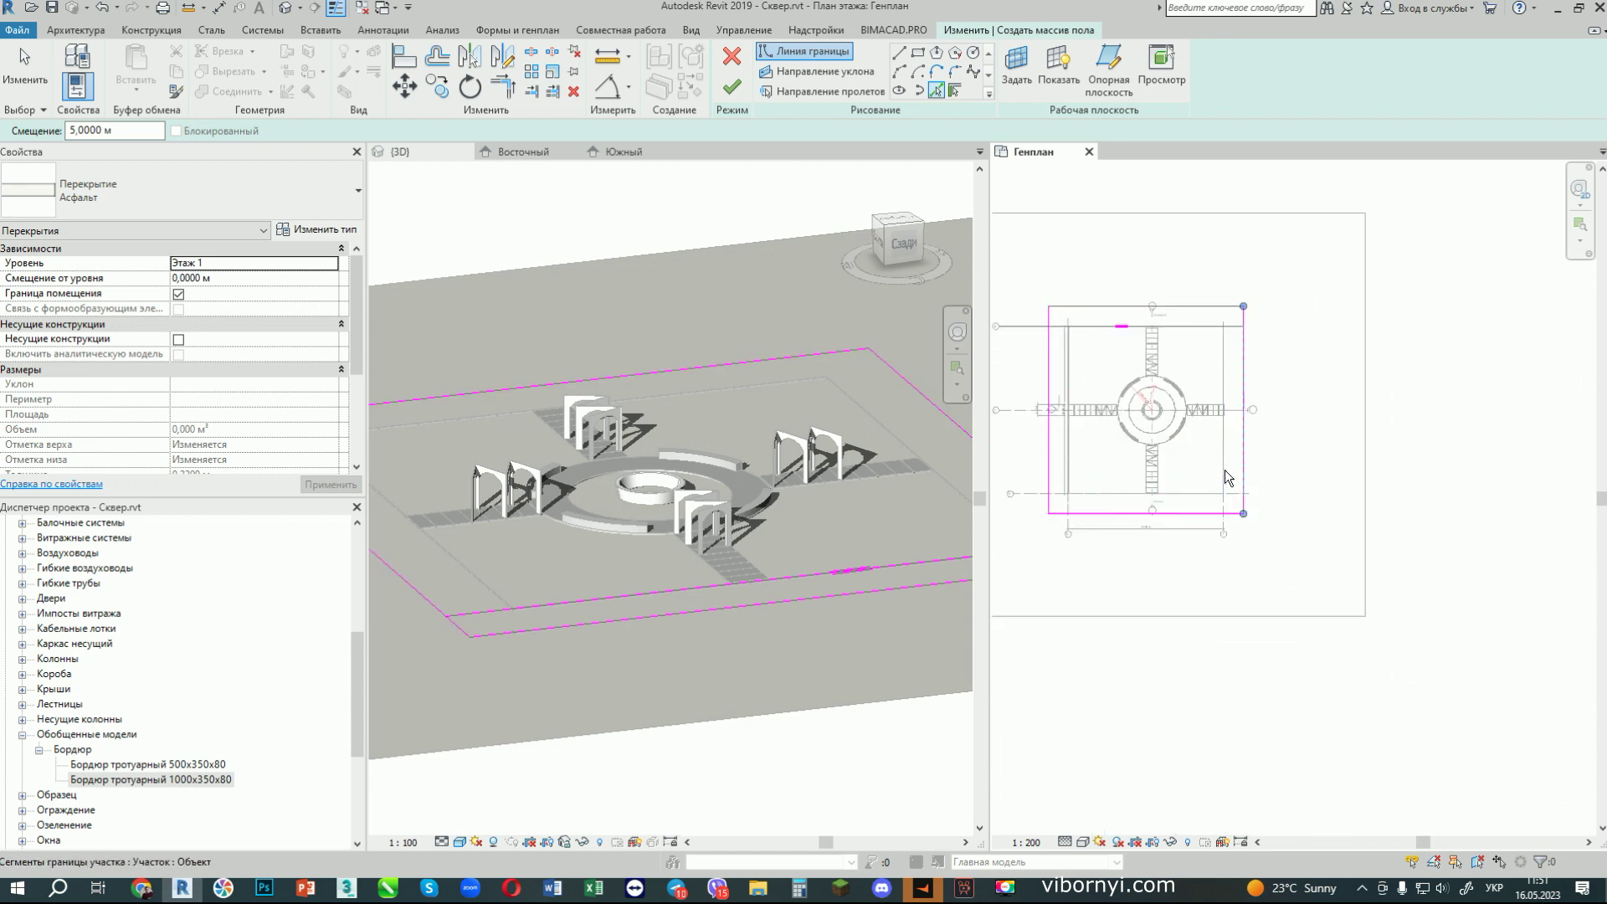
Step: Pick the eastern grid line at 0 m offset as an inner boundary line and trim it to a corner with the northern line
scroll(1237, 364, up, 2)
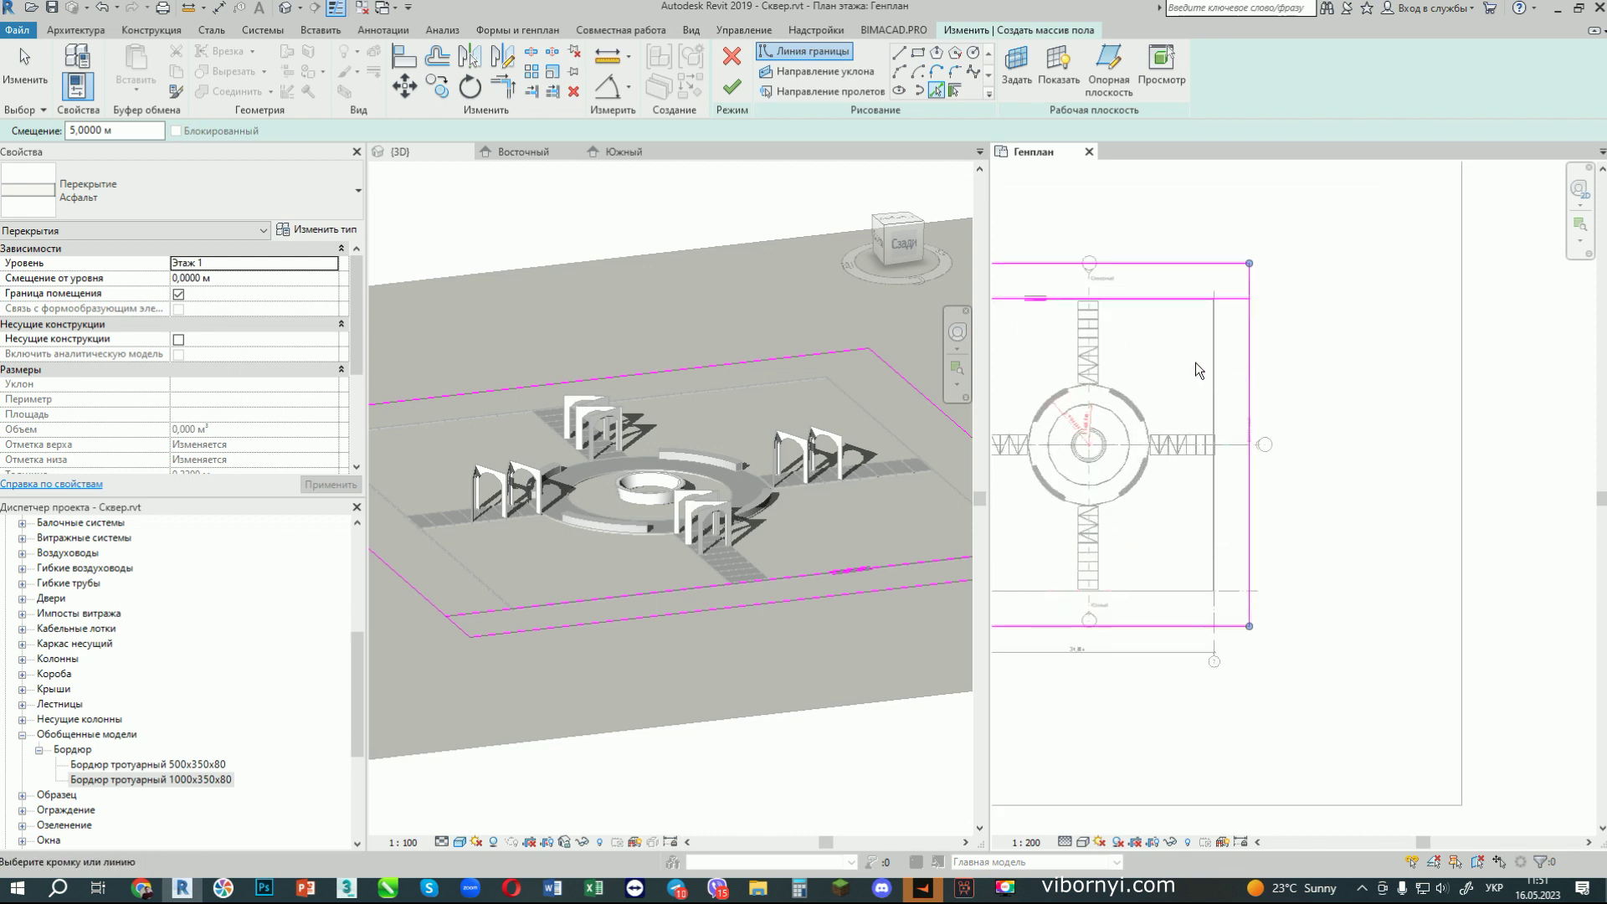
scroll(1236, 368, up, 2)
scroll(1184, 242, up, 4)
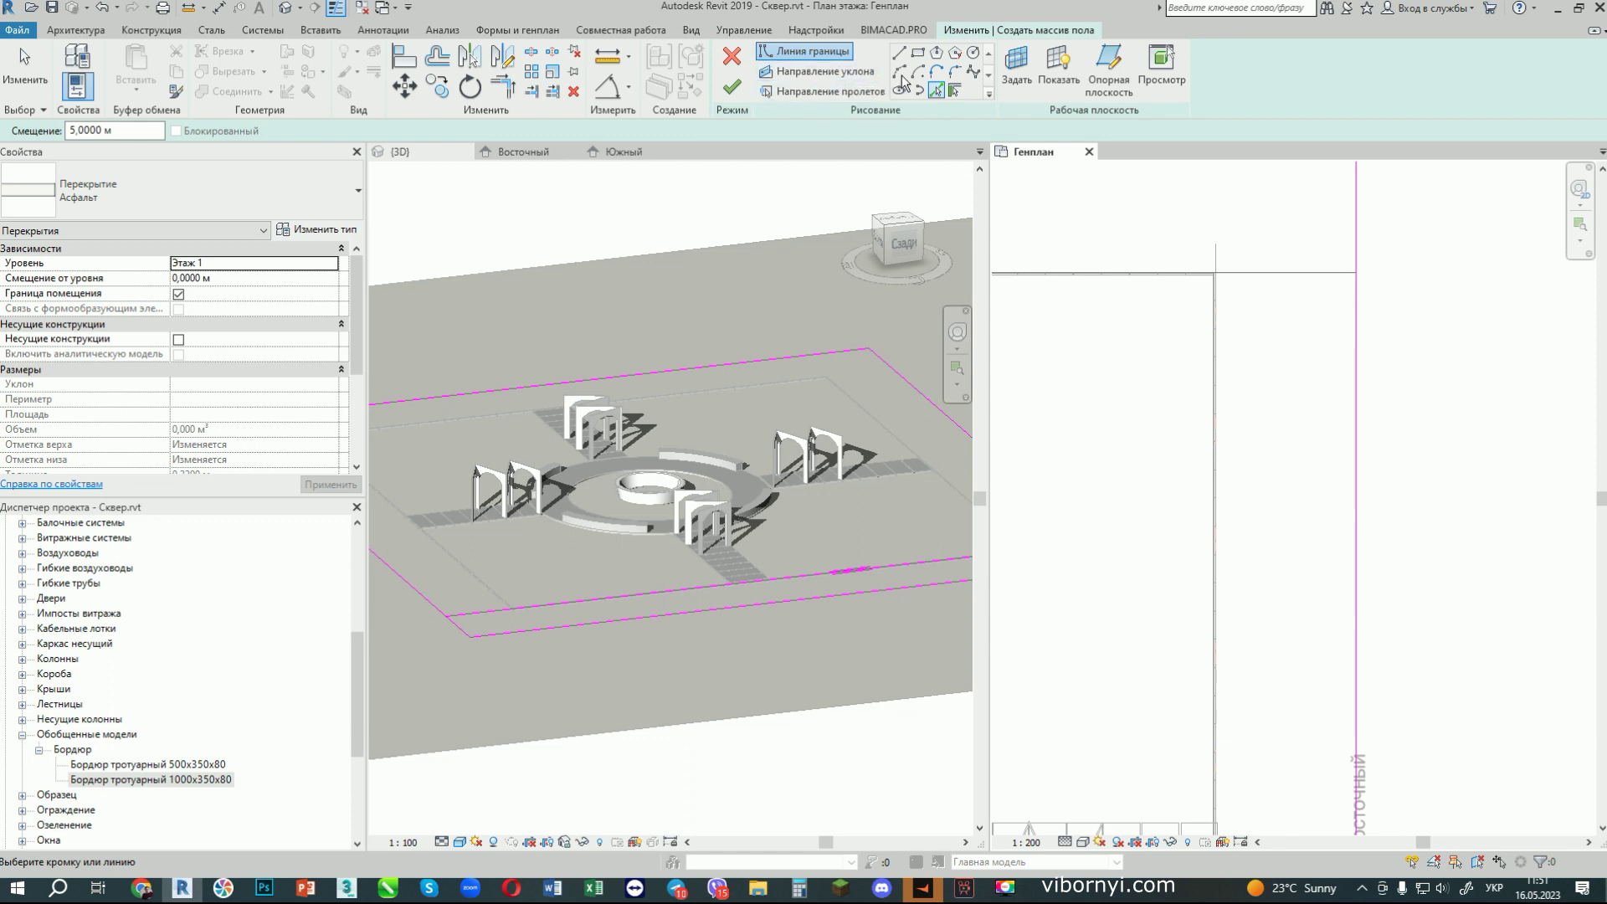
drag(127, 132, 55, 131)
text(0)
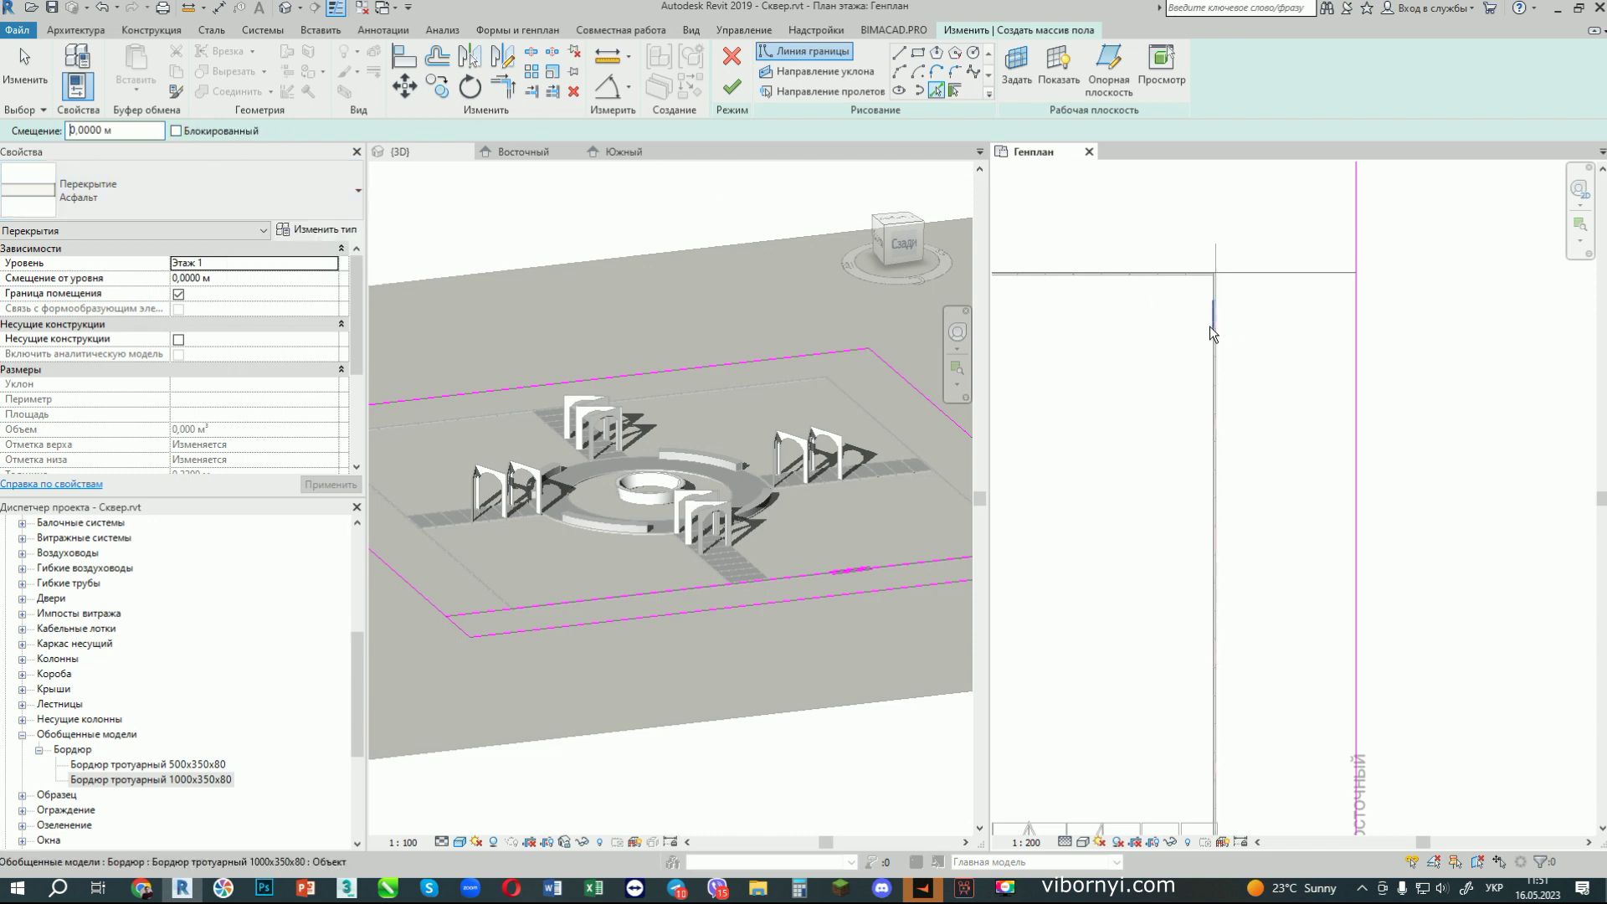
click(1216, 264)
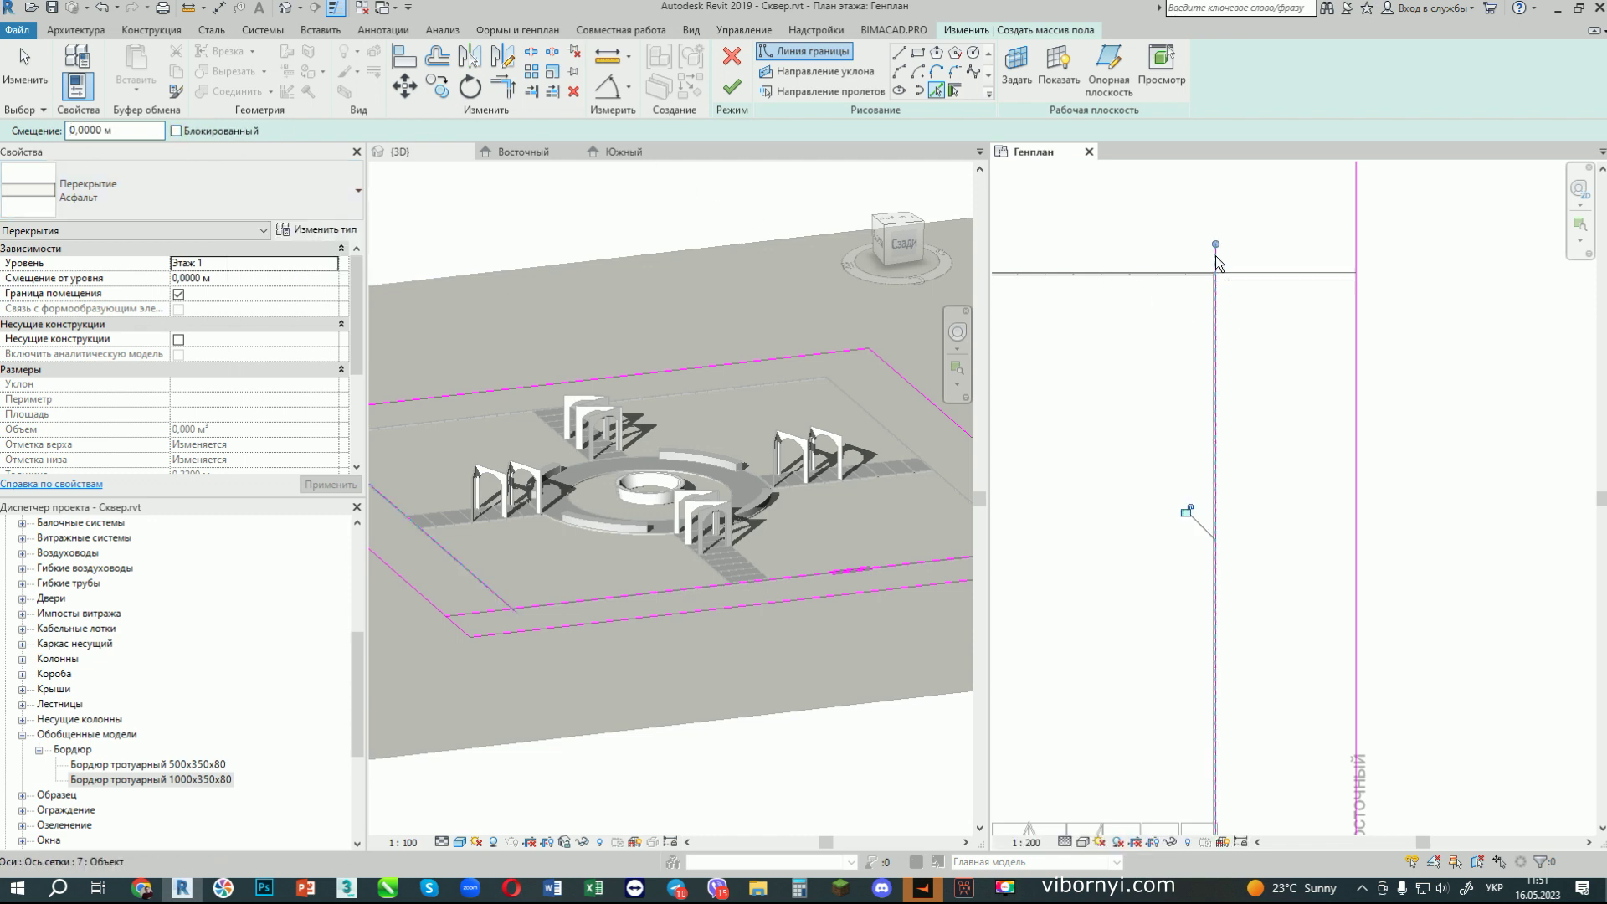
key(t)
key(r)
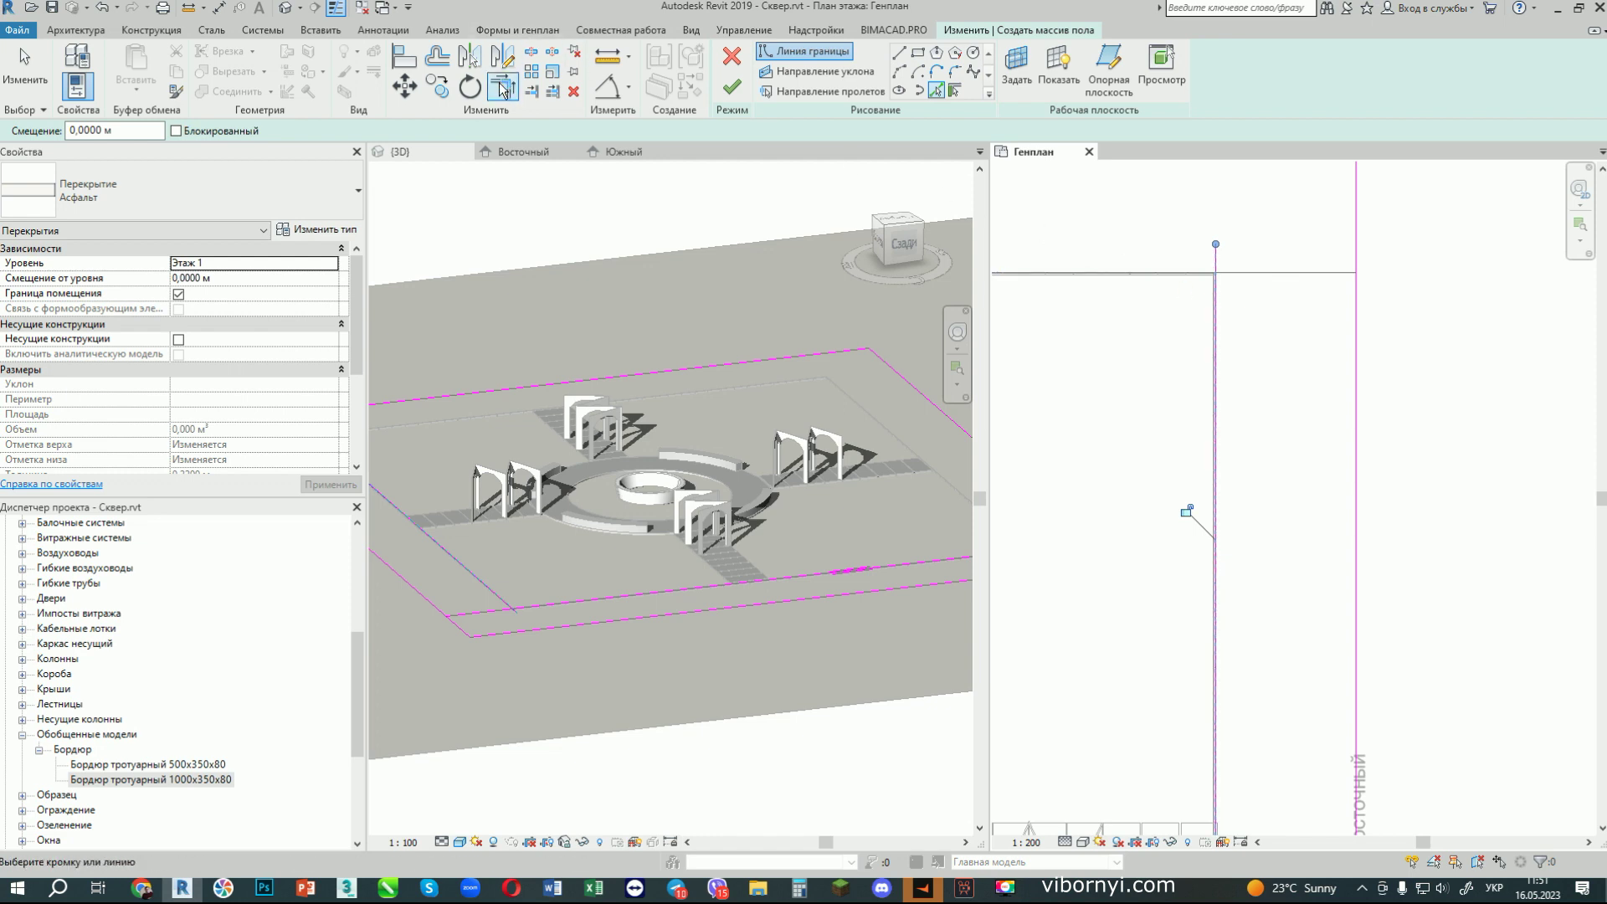
click(1167, 273)
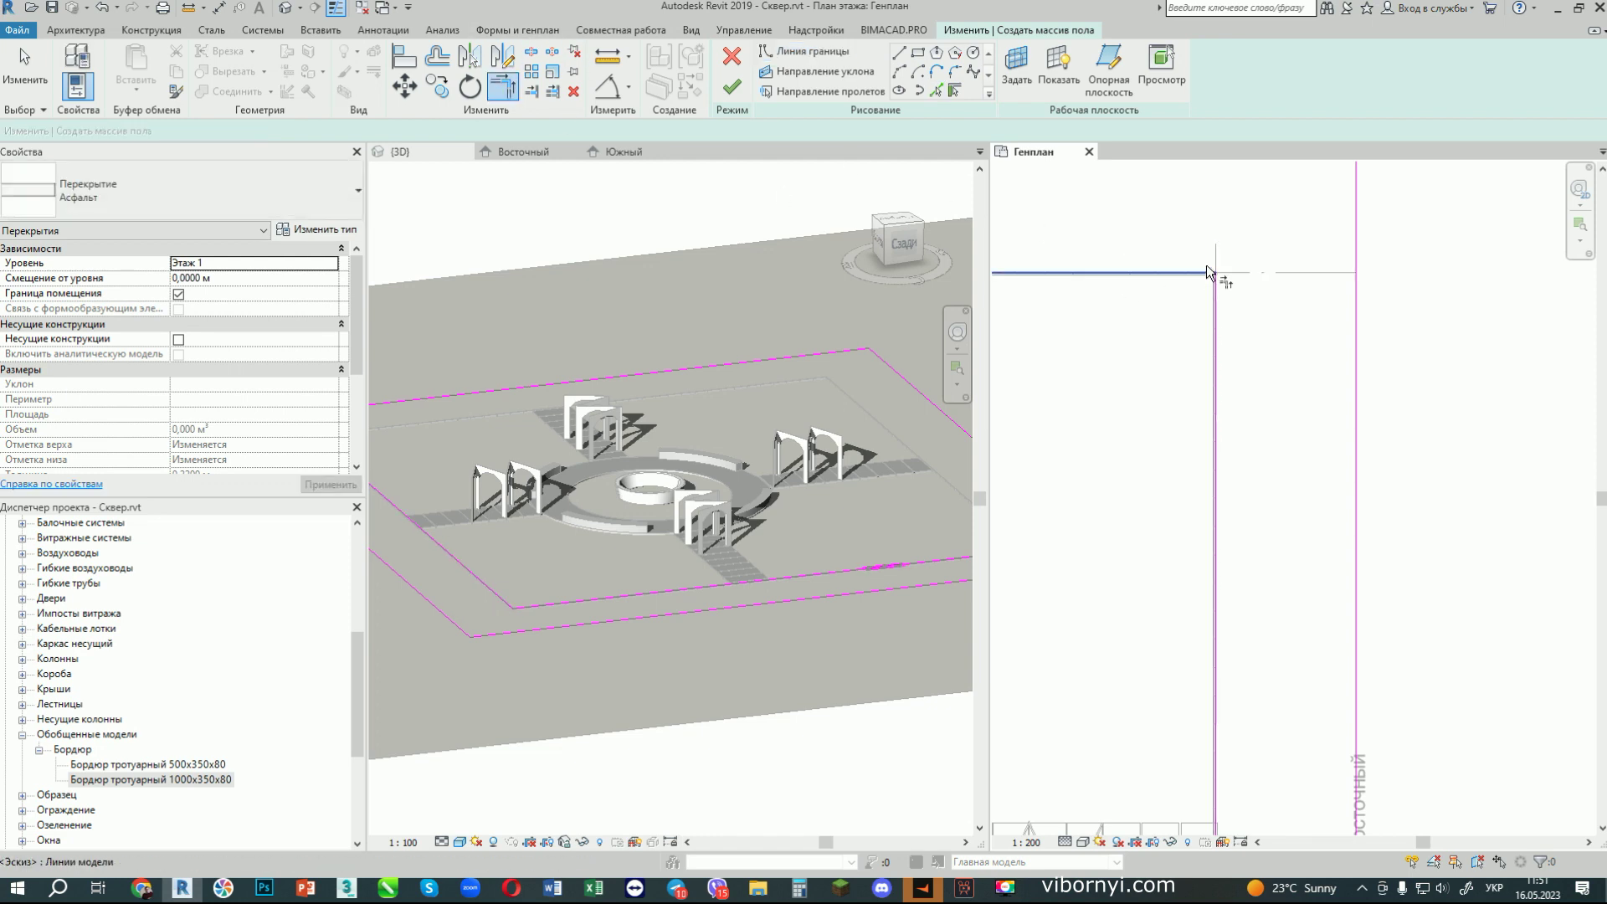
click(1208, 269)
scroll(1217, 257, down, 5)
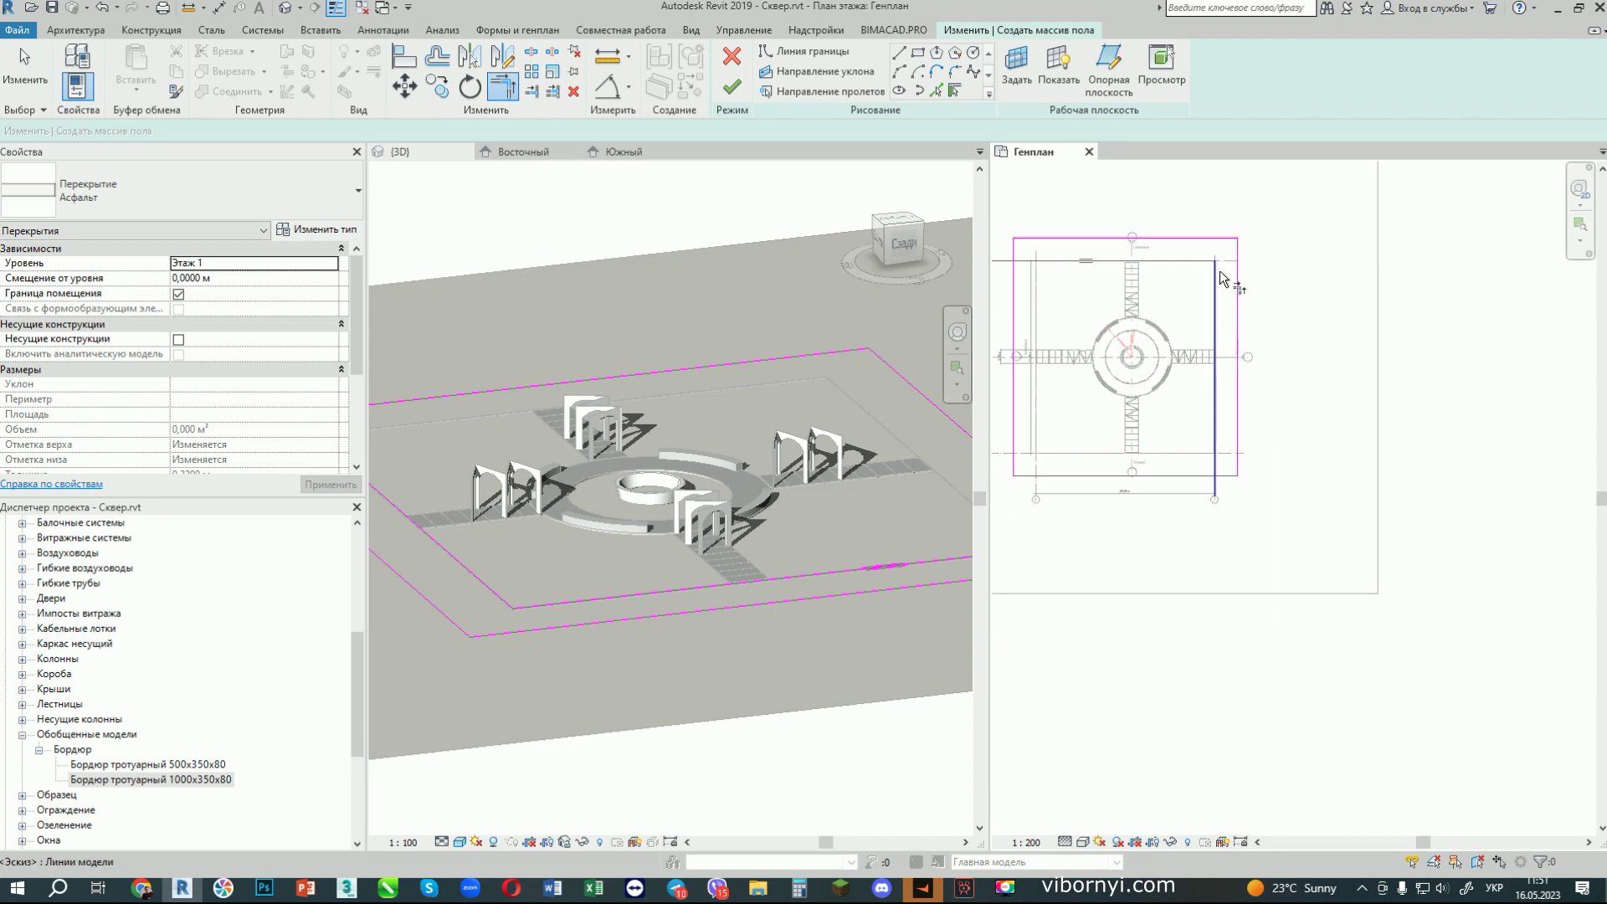
Step: Add the southern and western inner boundary lines by picking their grid lines at zero offset
click(936, 90)
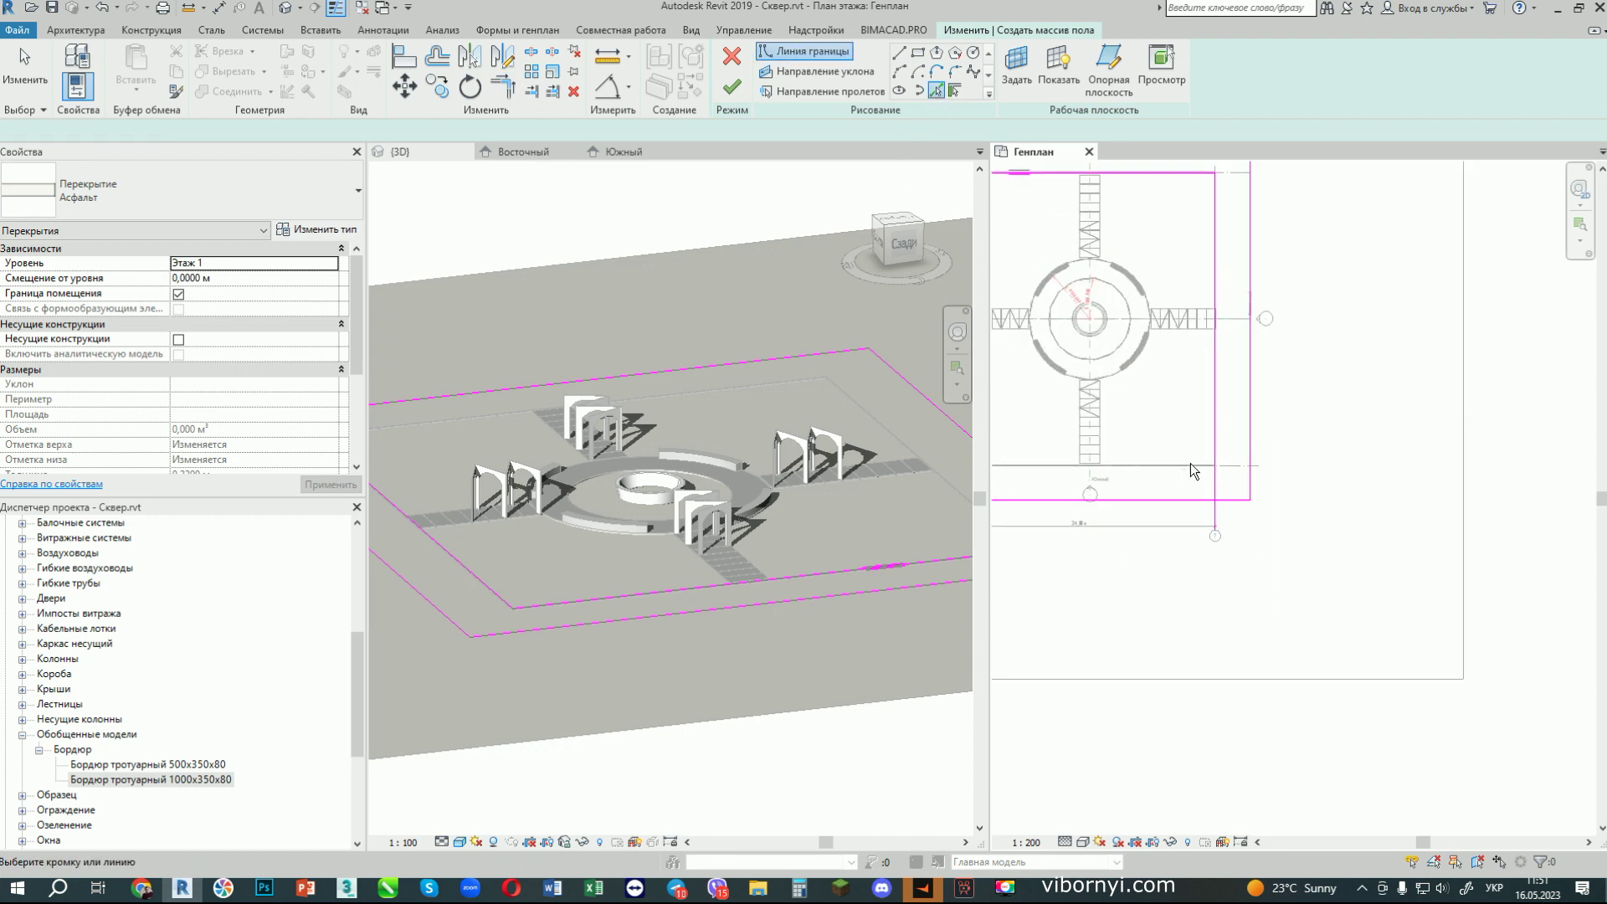
click(1234, 464)
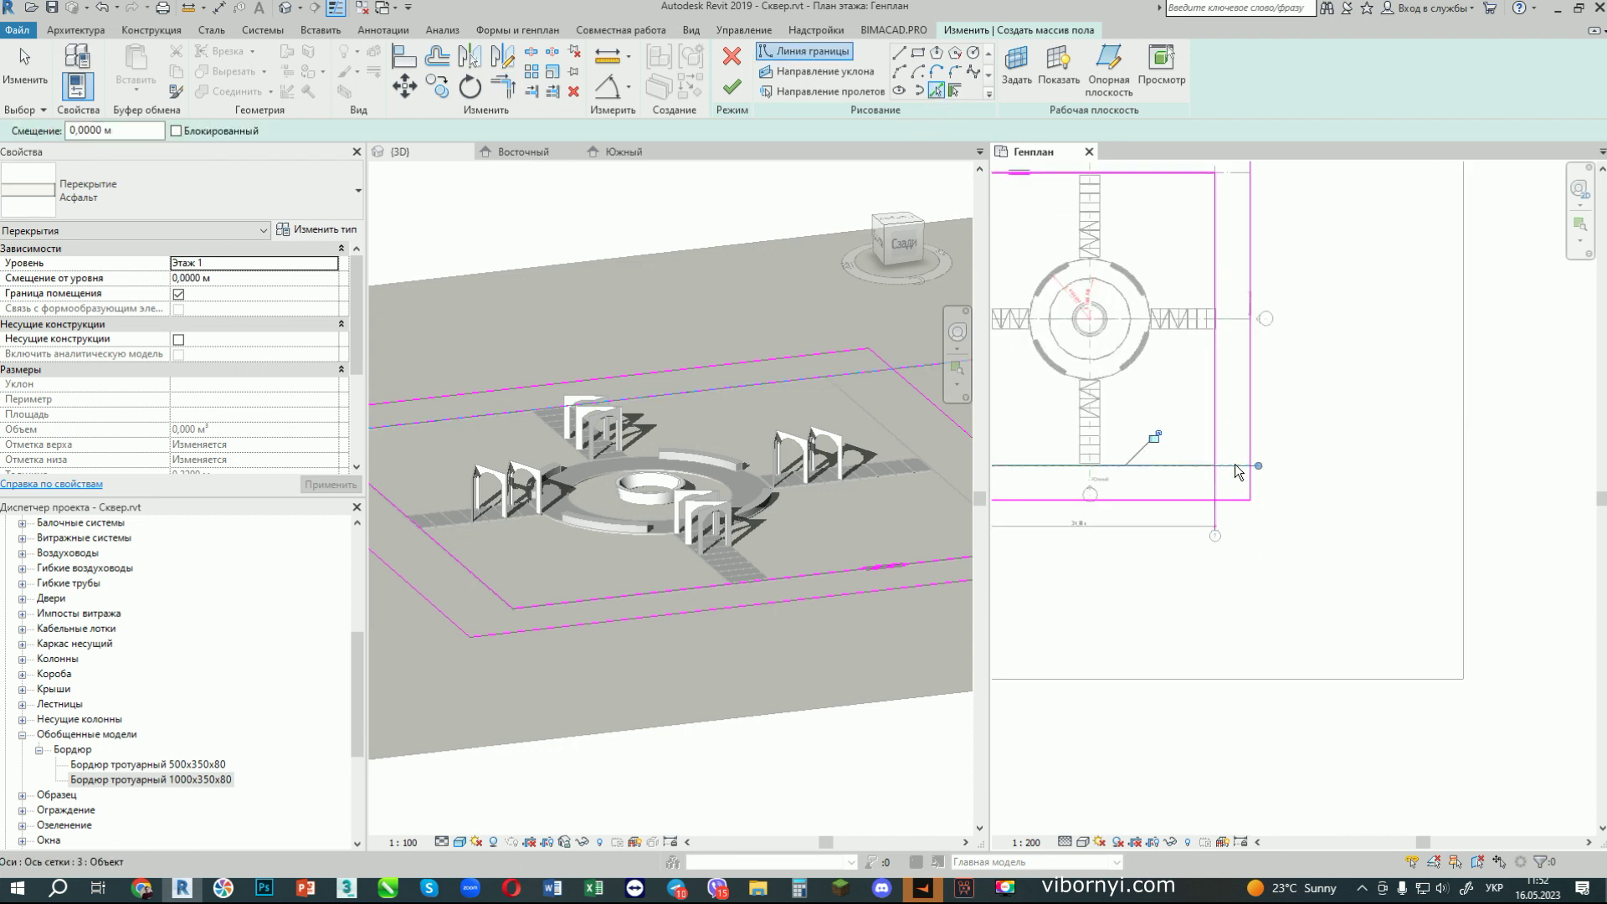
scroll(1235, 467, down, 2)
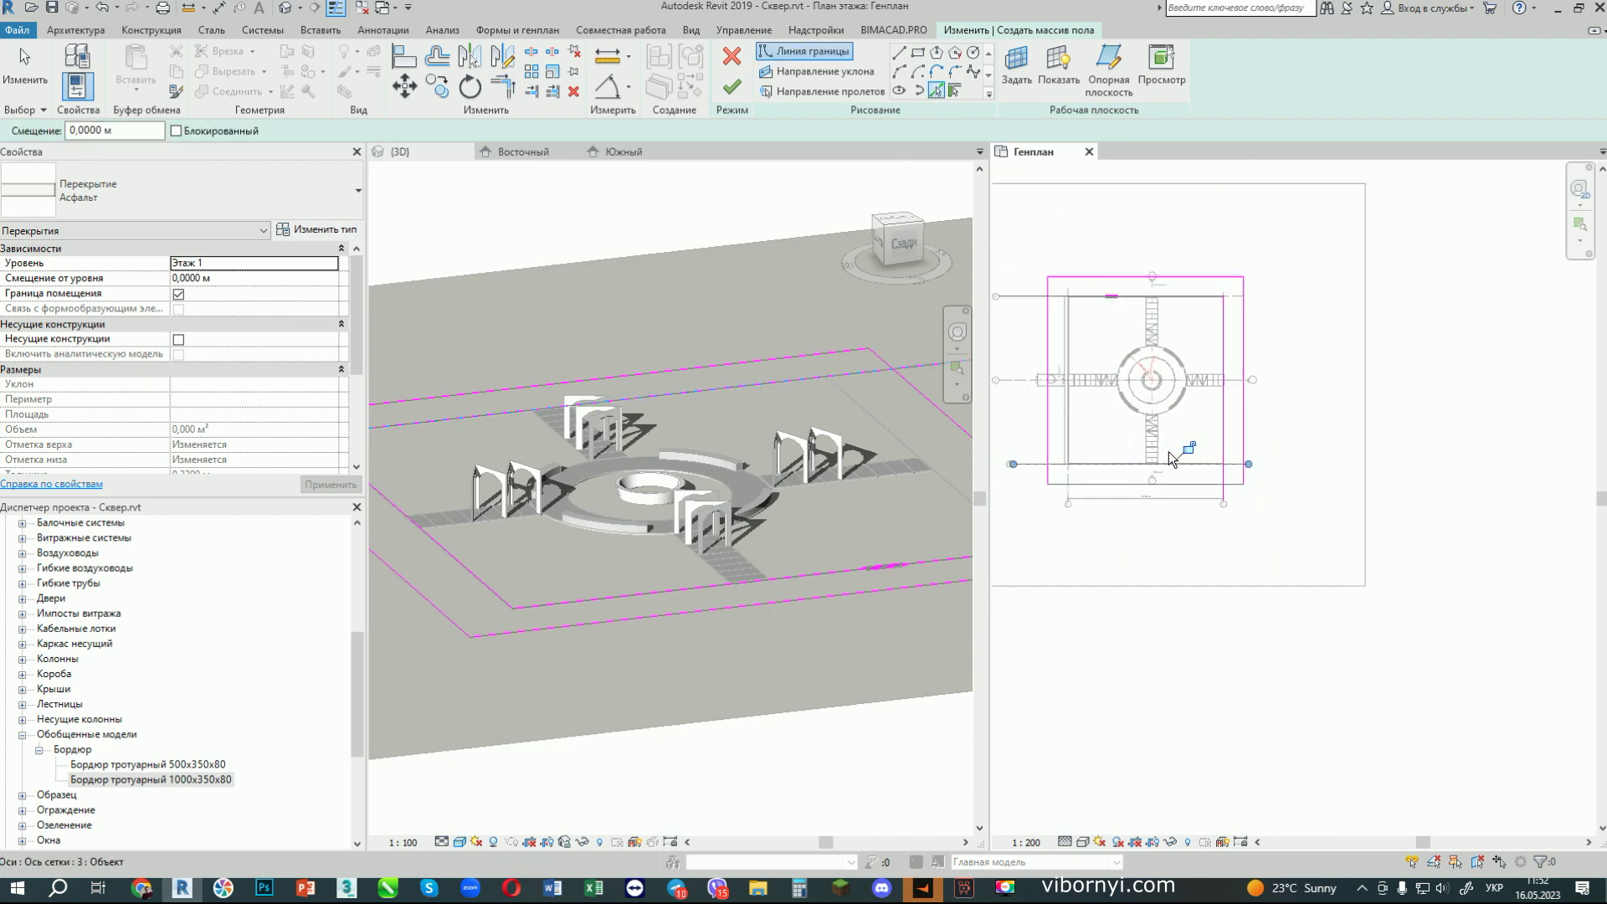
click(1074, 484)
scroll(1070, 289, up, 2)
Step: Trim the remaining inner boundary lines to corners and finish the asphalt floor sketch
click(500, 89)
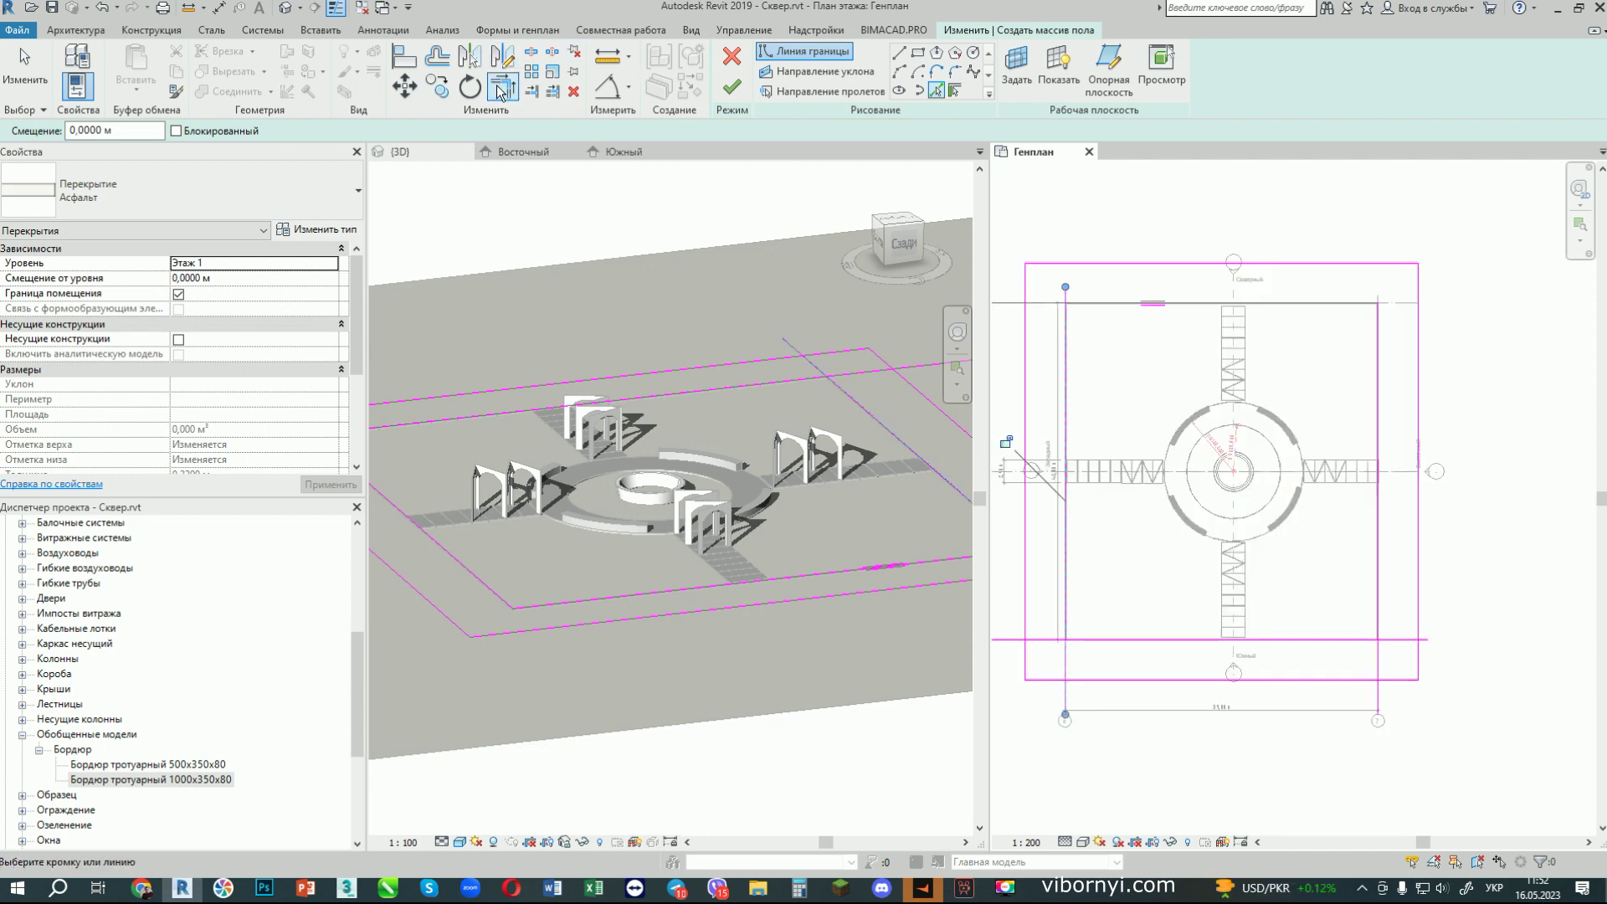
click(1076, 303)
click(1378, 312)
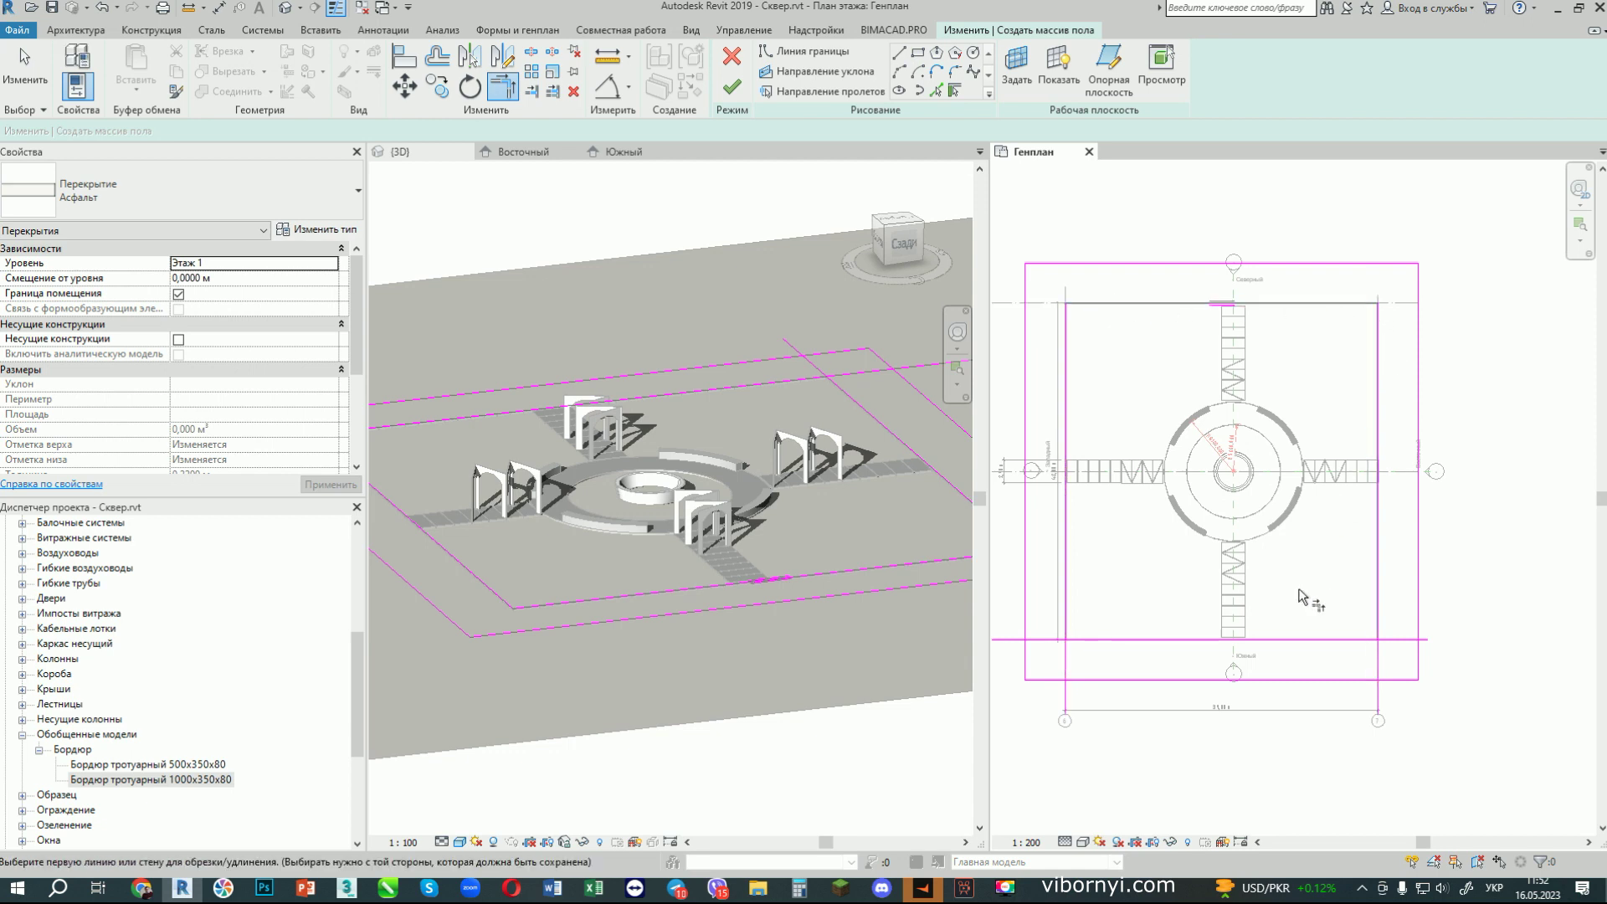
click(1337, 640)
click(1378, 626)
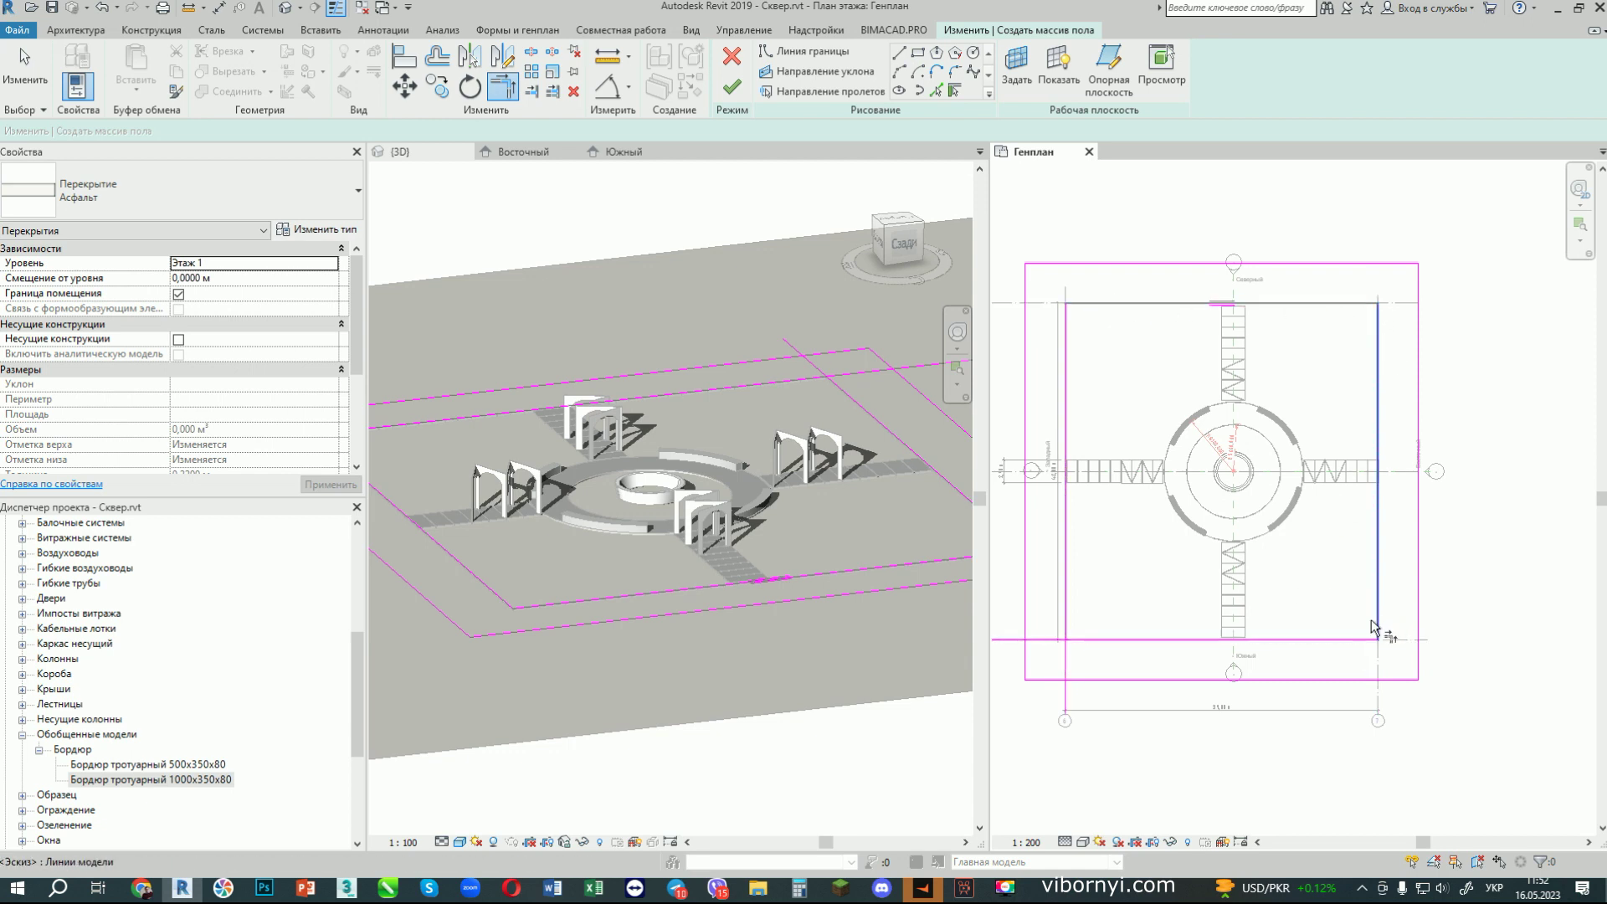
click(1080, 640)
click(1065, 619)
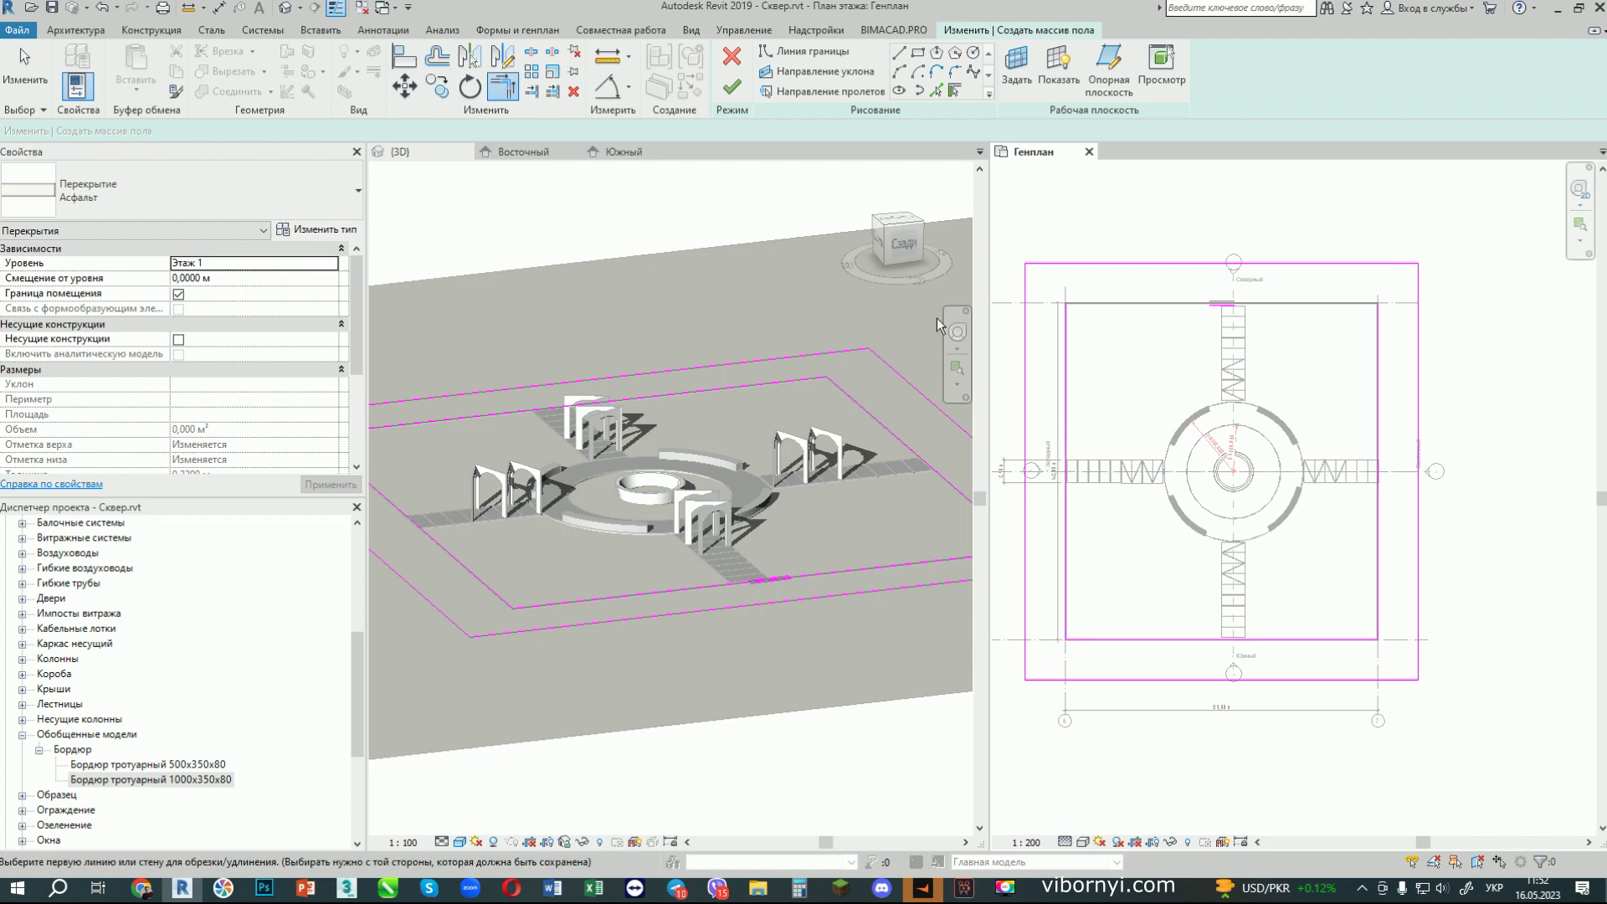
click(732, 87)
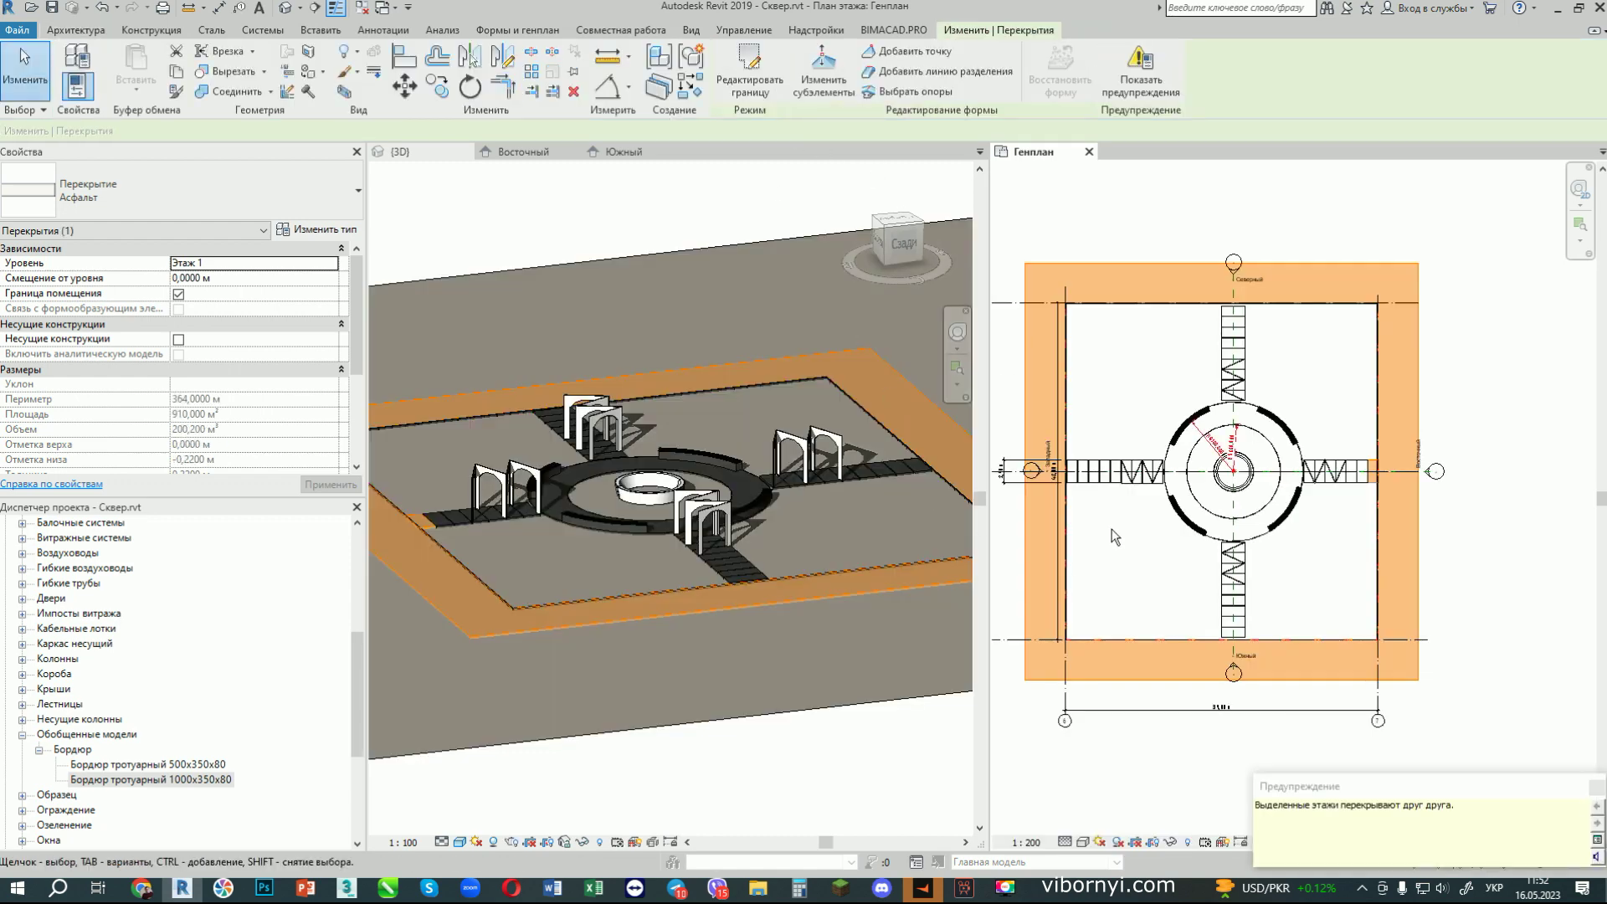
Step: Set the asphalt floor's offset from level to -0.05 m so it sits lower against the curbs
scroll(452, 632, up, 10)
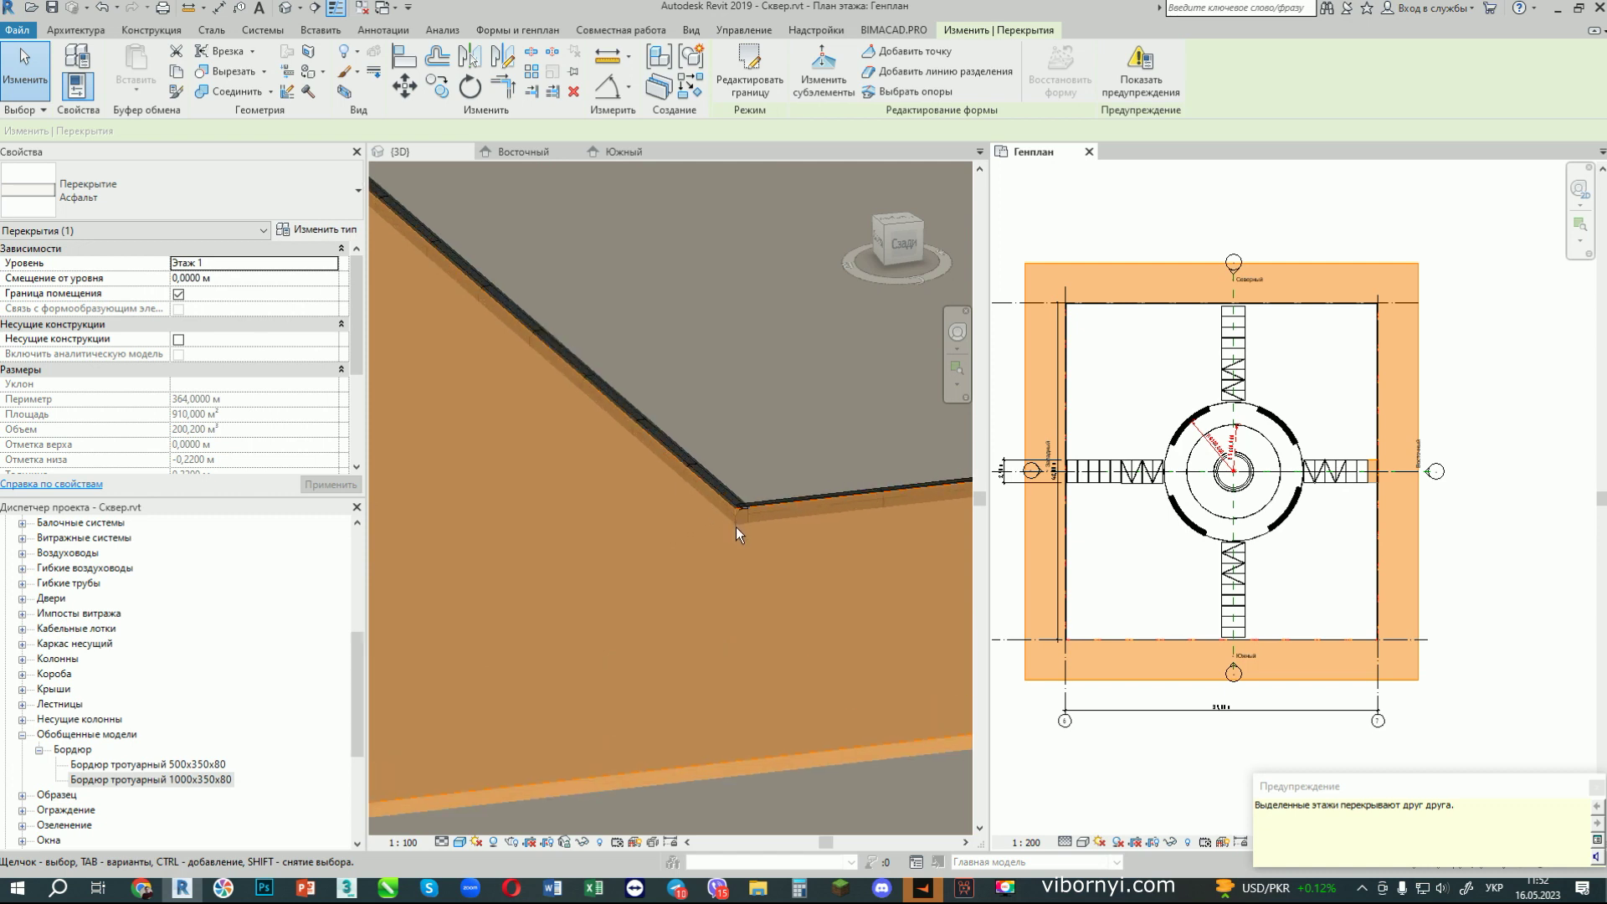
scroll(736, 525, up, 3)
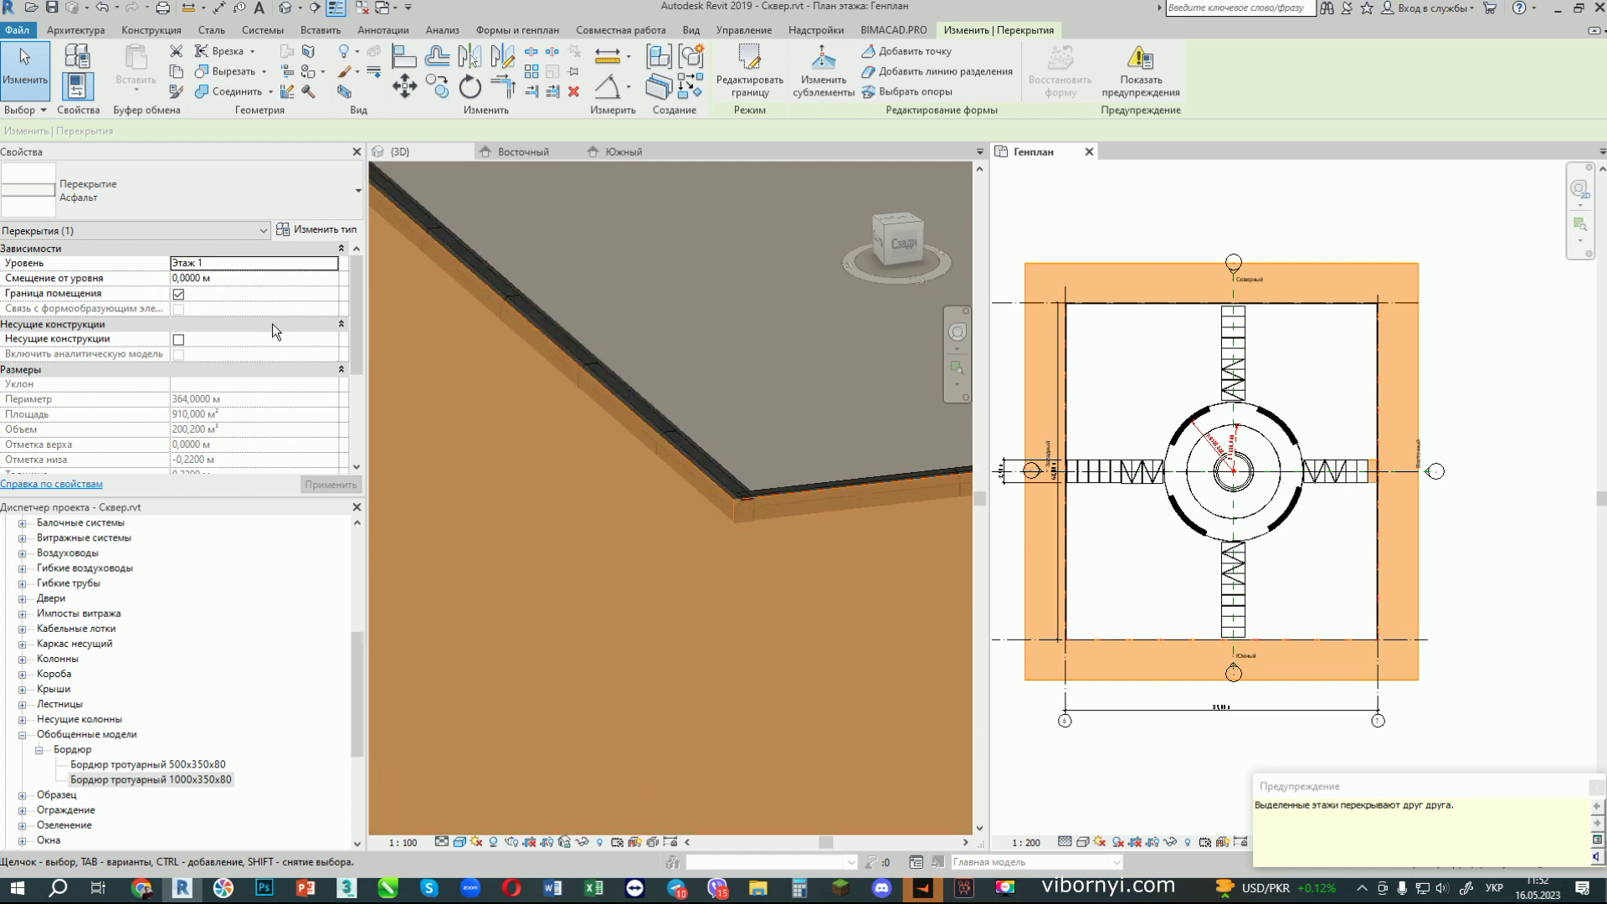
click(174, 277)
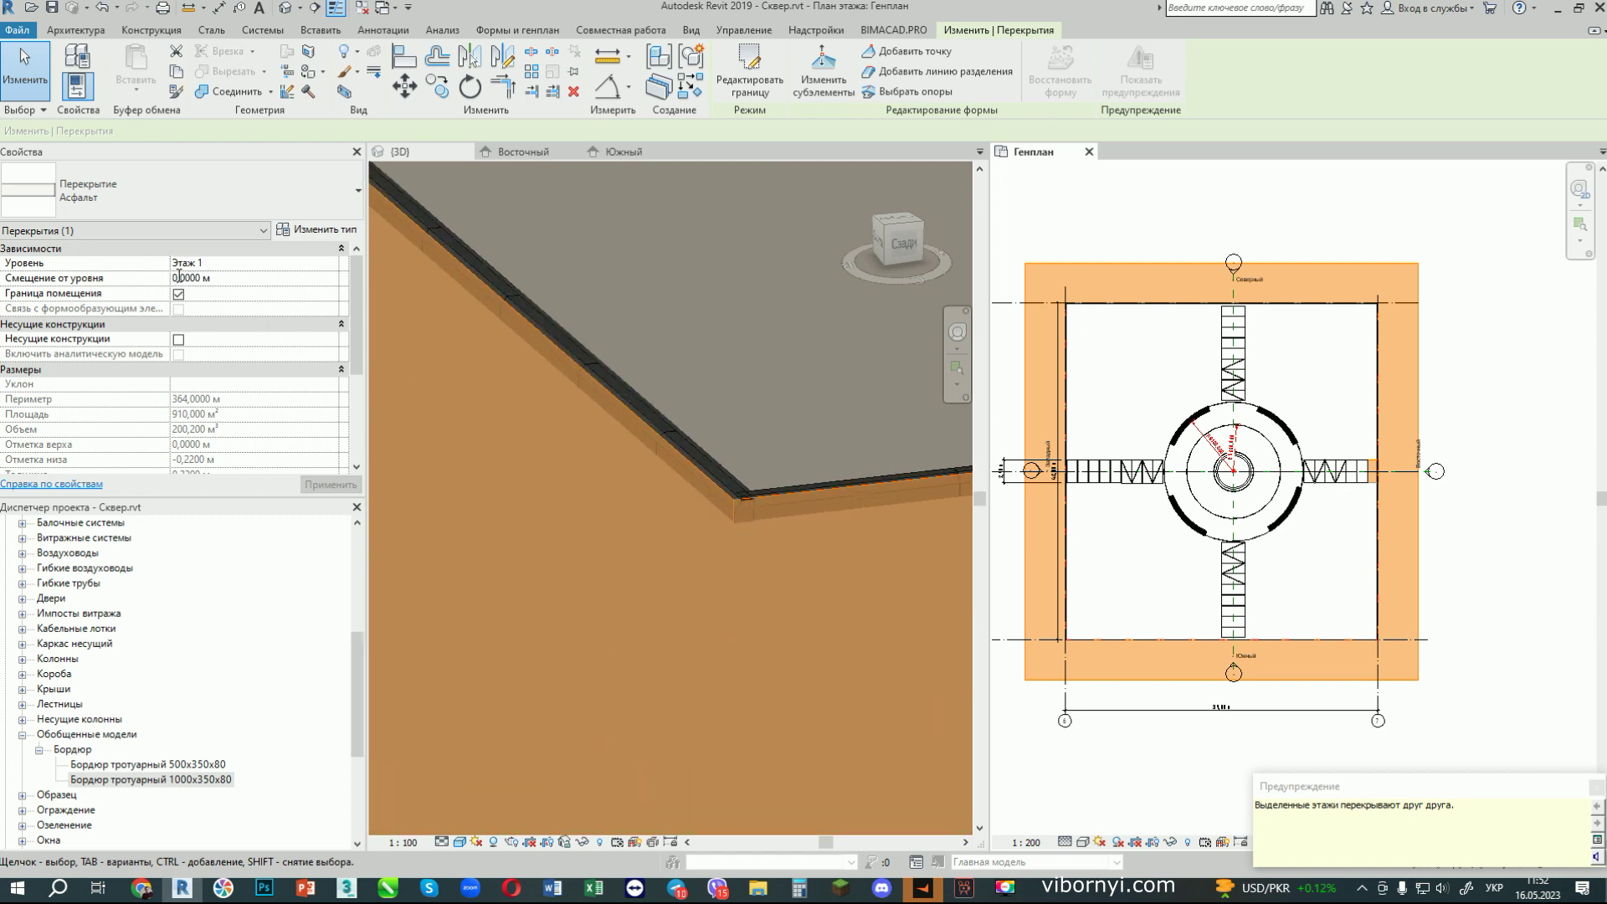
text(-)
click(331, 484)
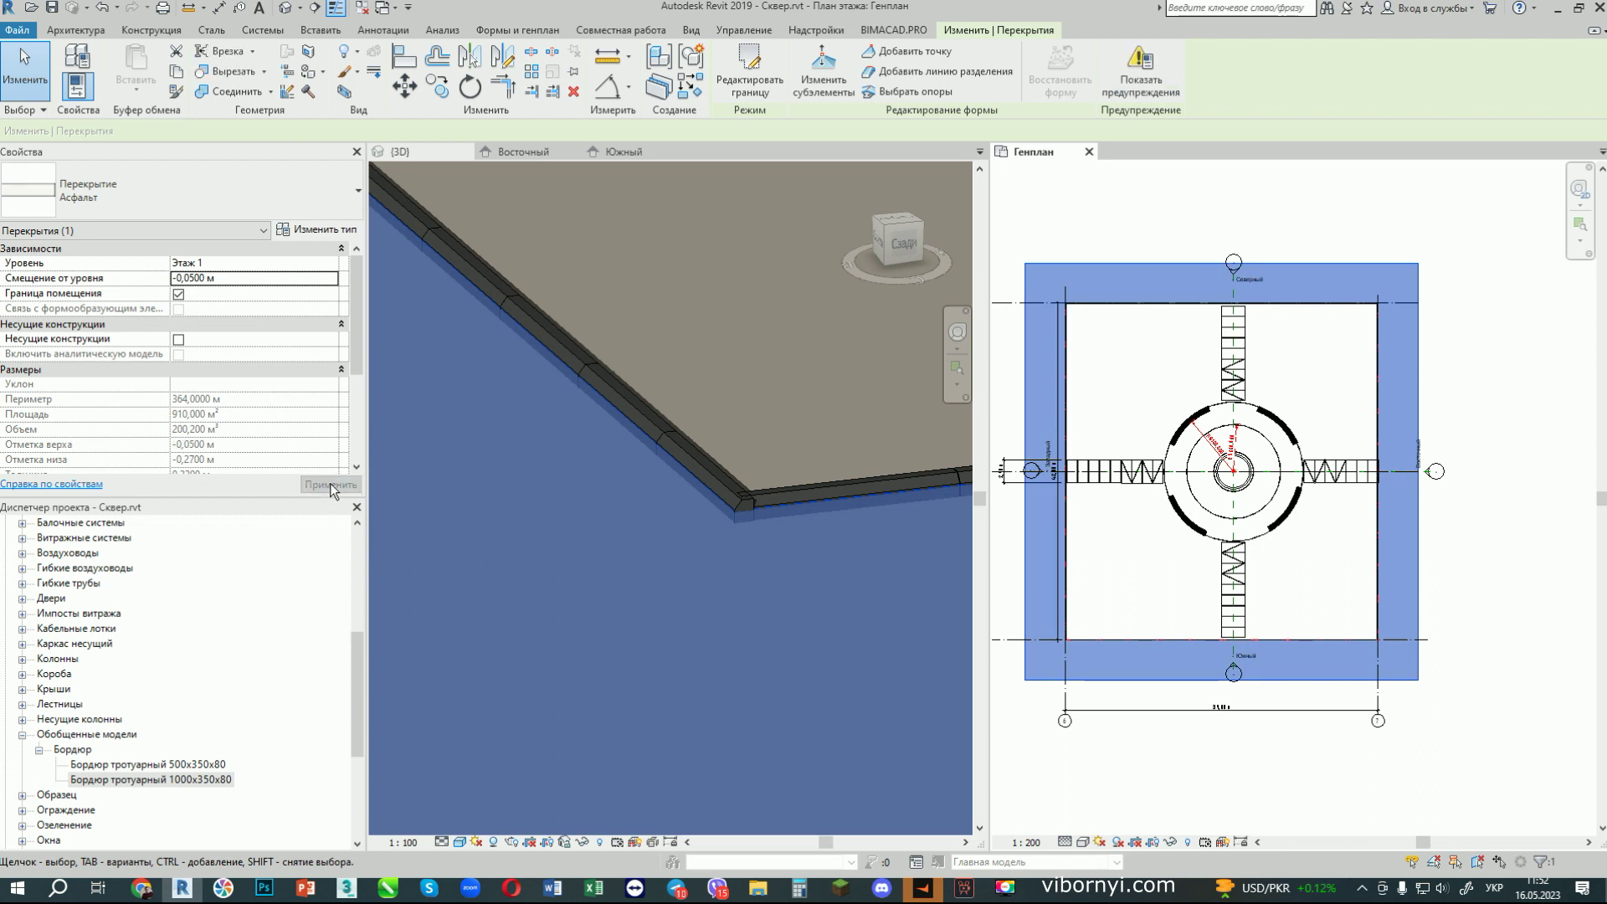
click(616, 504)
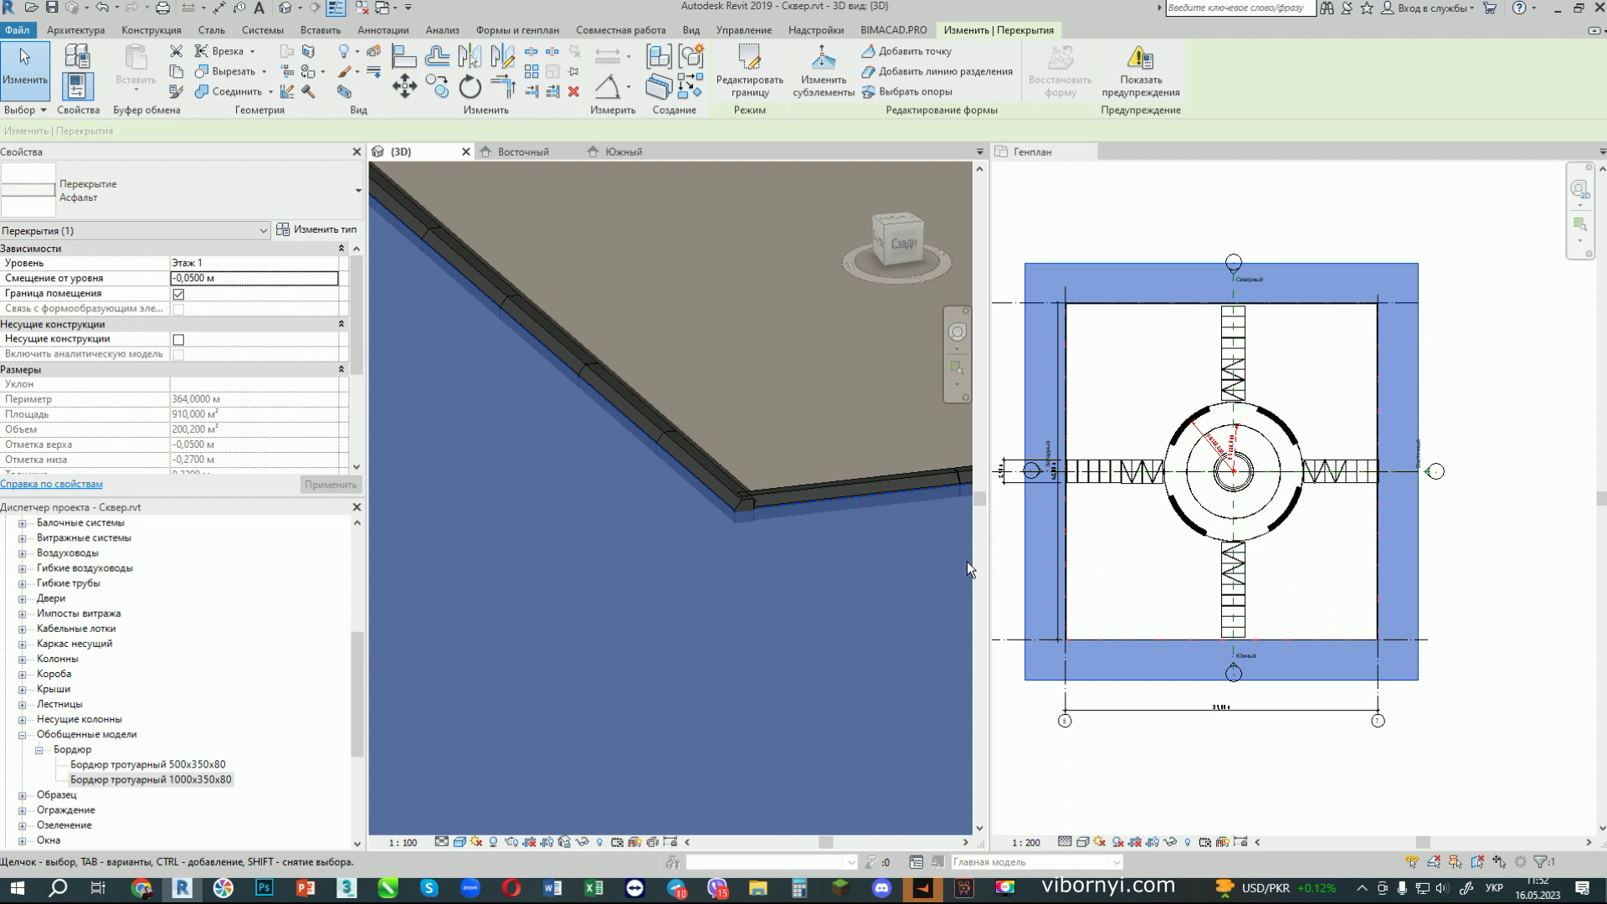
click(1048, 783)
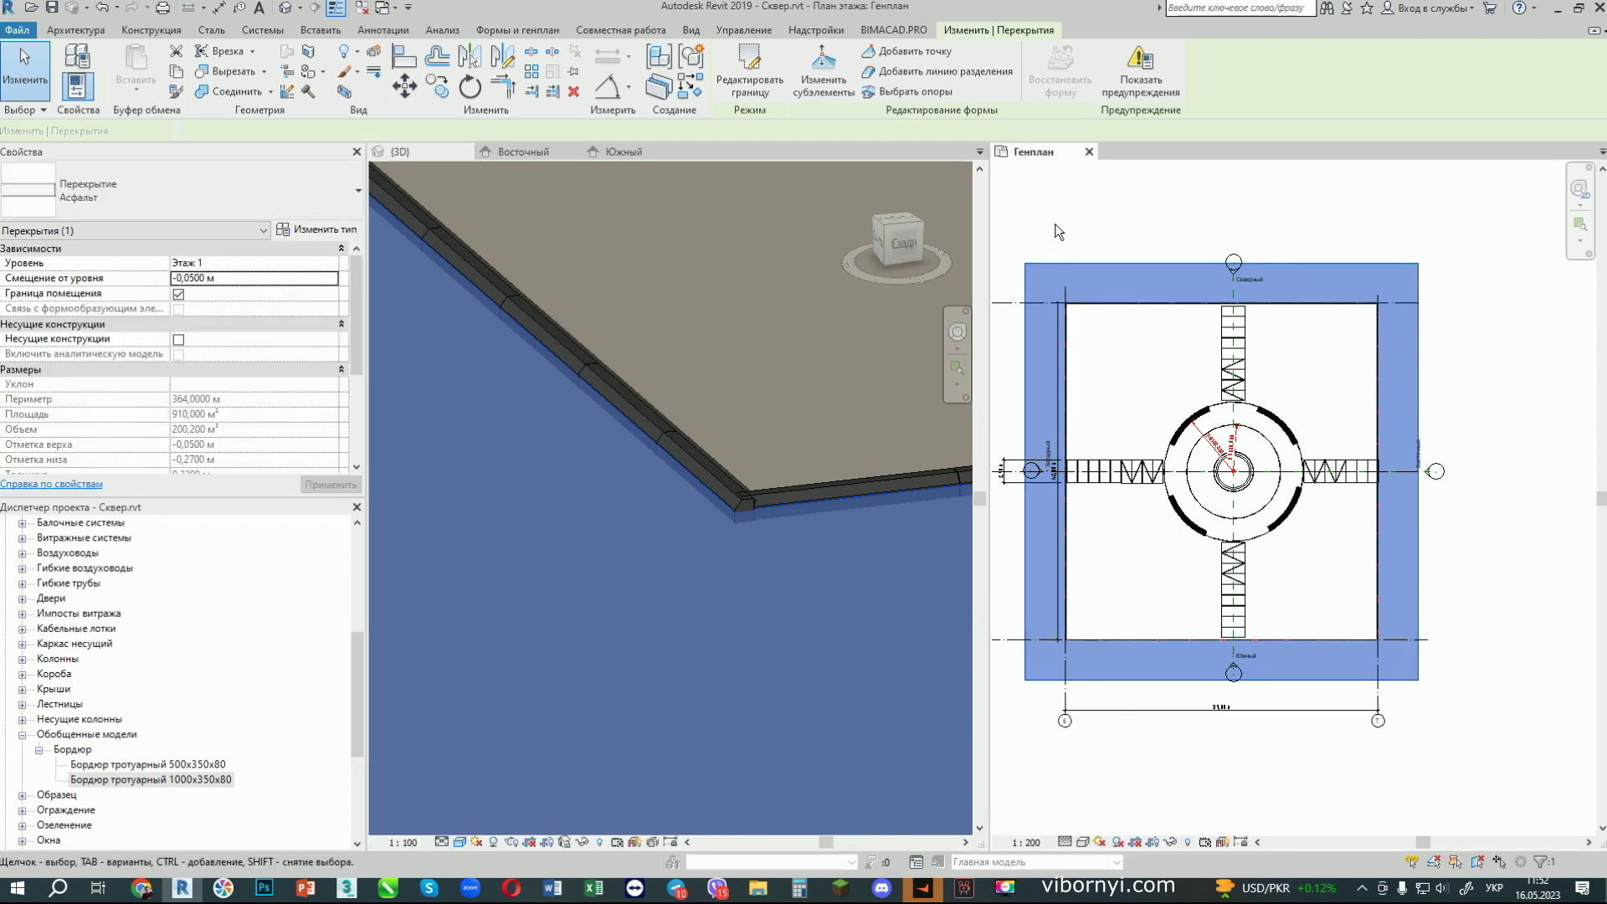
click(1054, 224)
Step: Edit the asphalt floor's boundary, moving its northern and western outer lines to 10 m from the inner boundary
scroll(709, 495, down, 5)
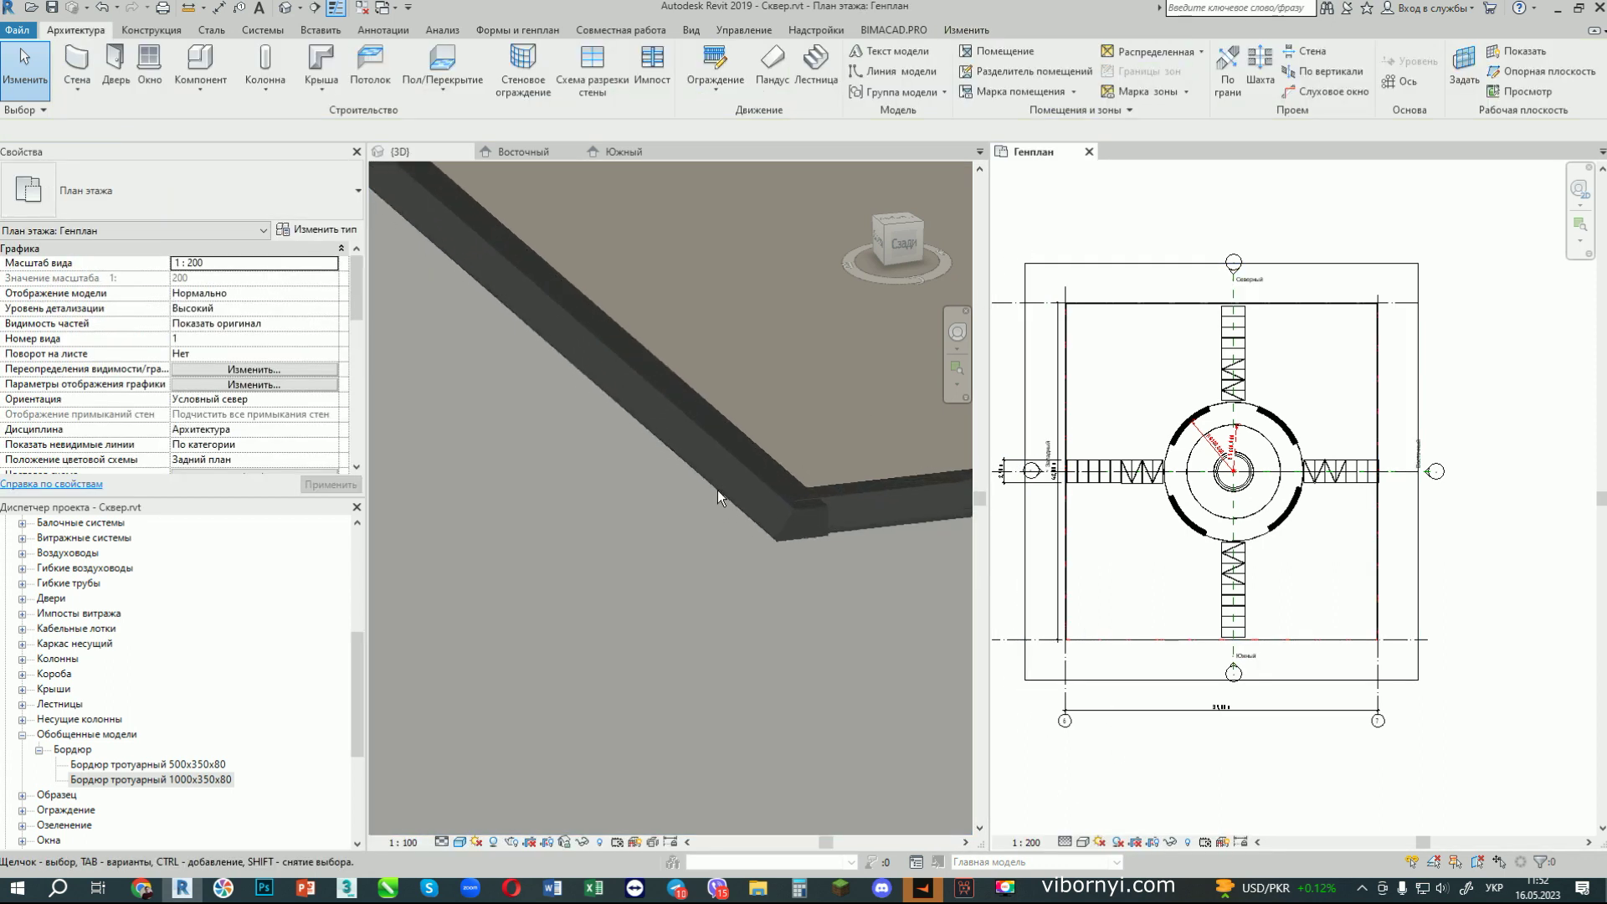
scroll(631, 635, up, 3)
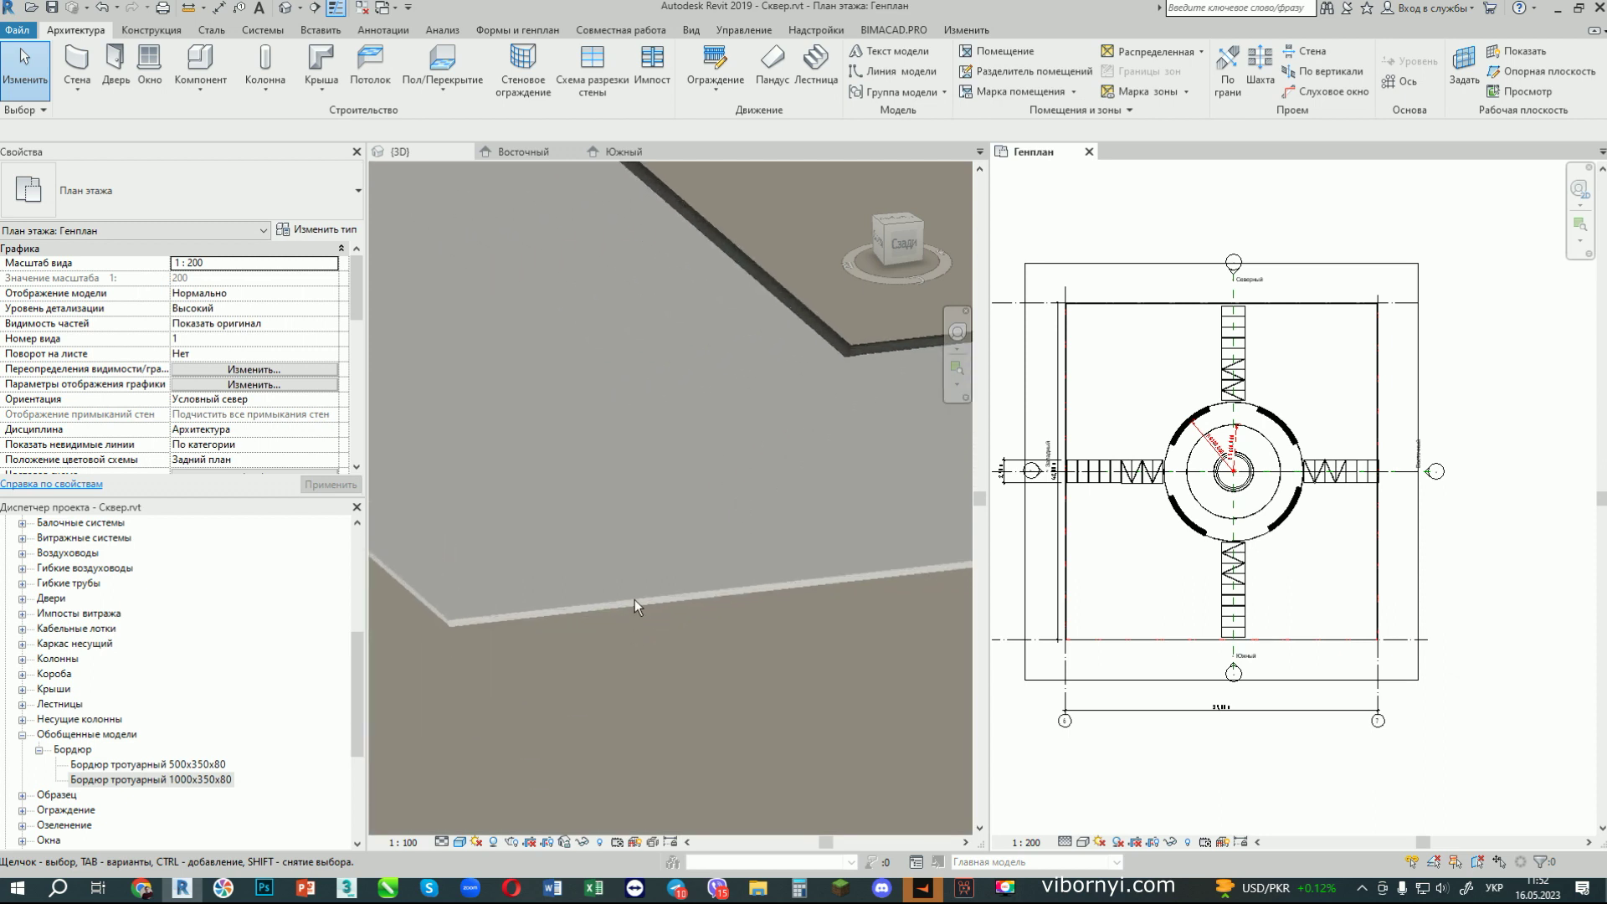
scroll(825, 339, up, 3)
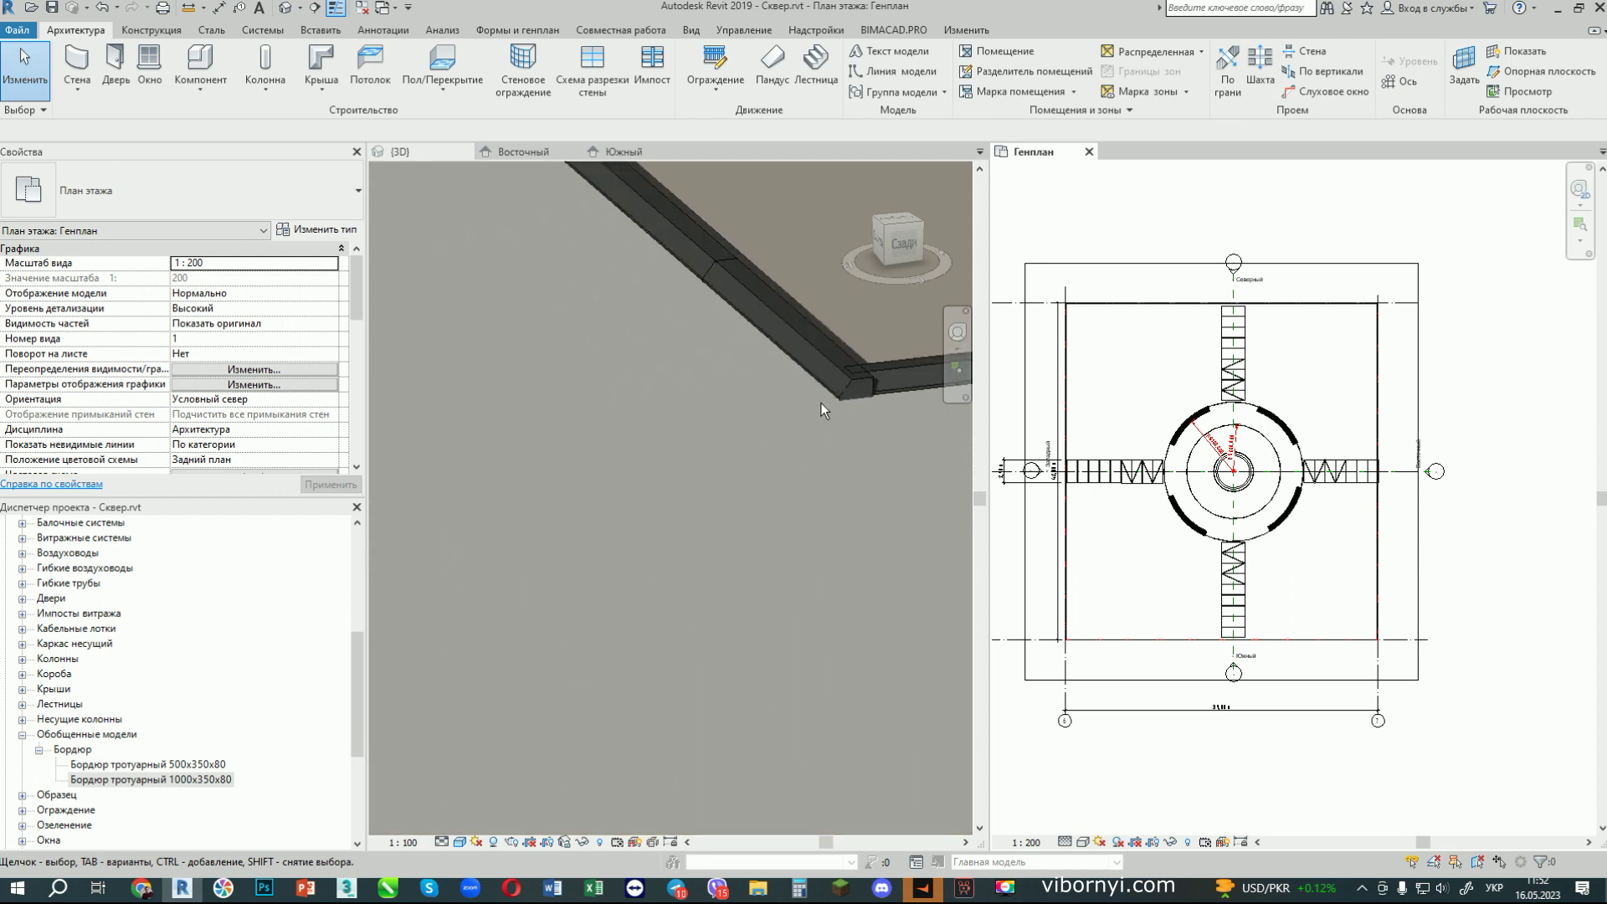
scroll(756, 471, down, 5)
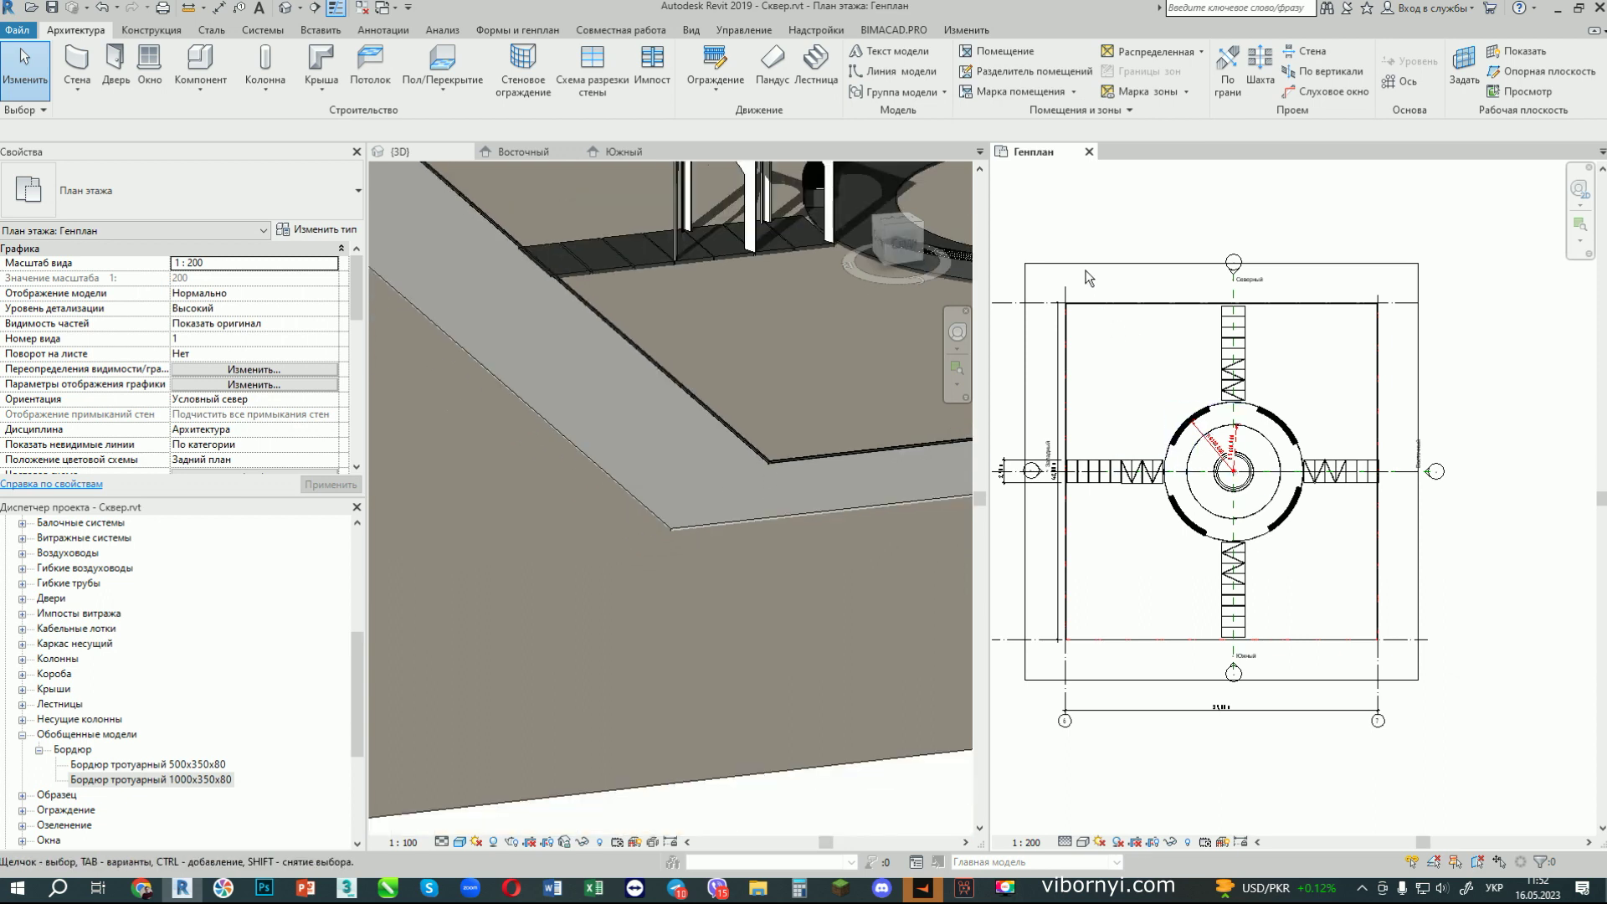
click(1064, 473)
click(749, 74)
click(1142, 263)
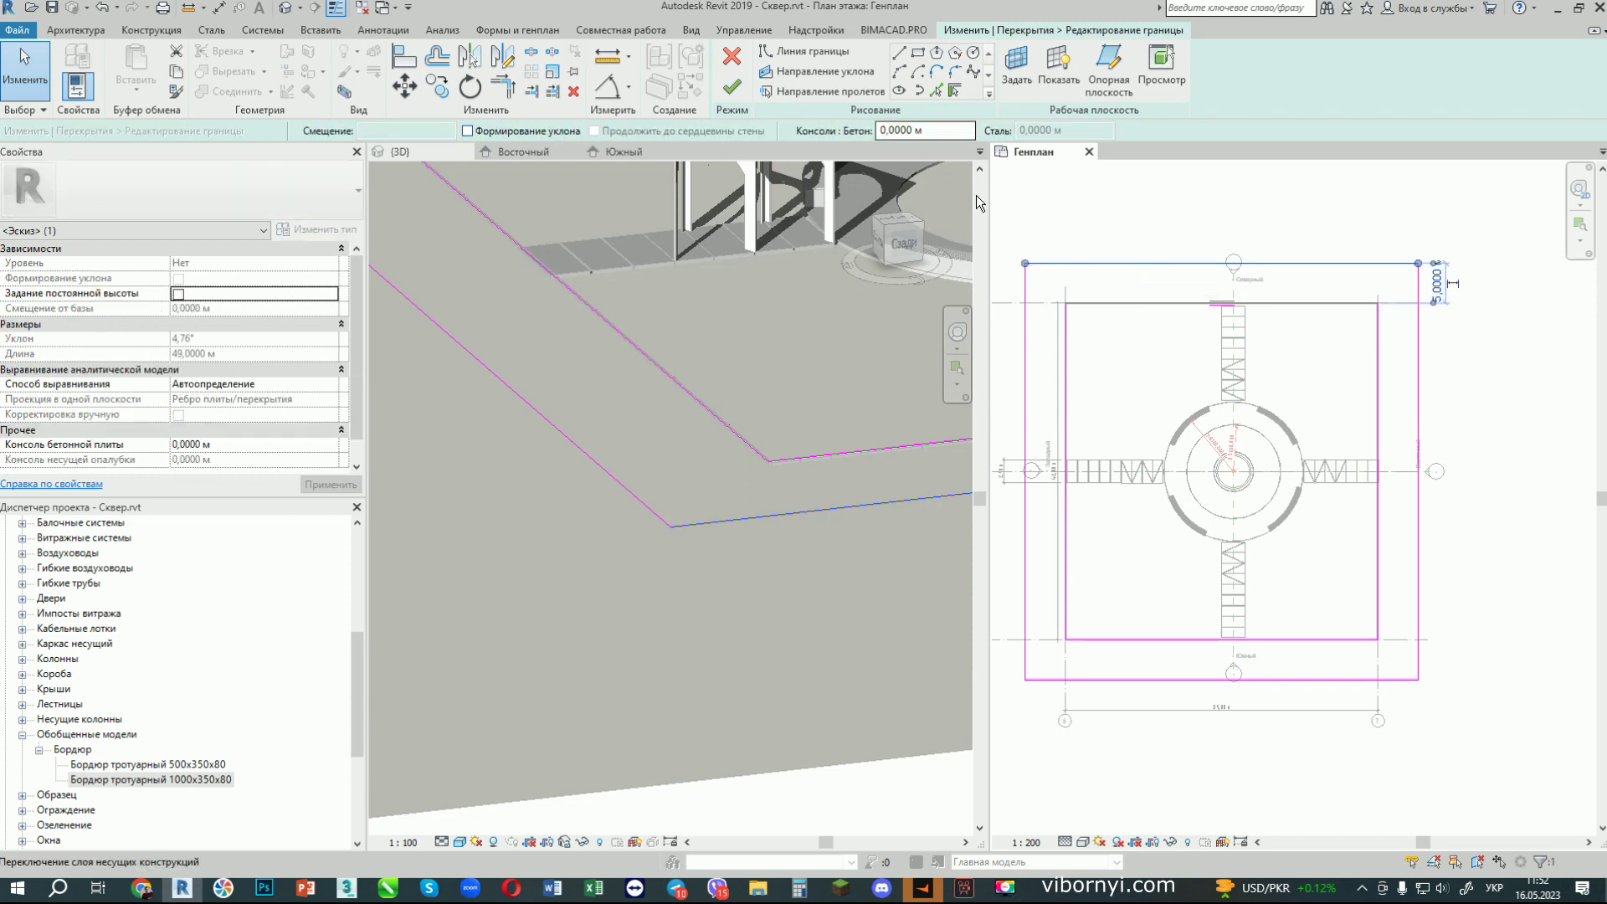
drag(1072, 264, 1073, 222)
click(1024, 368)
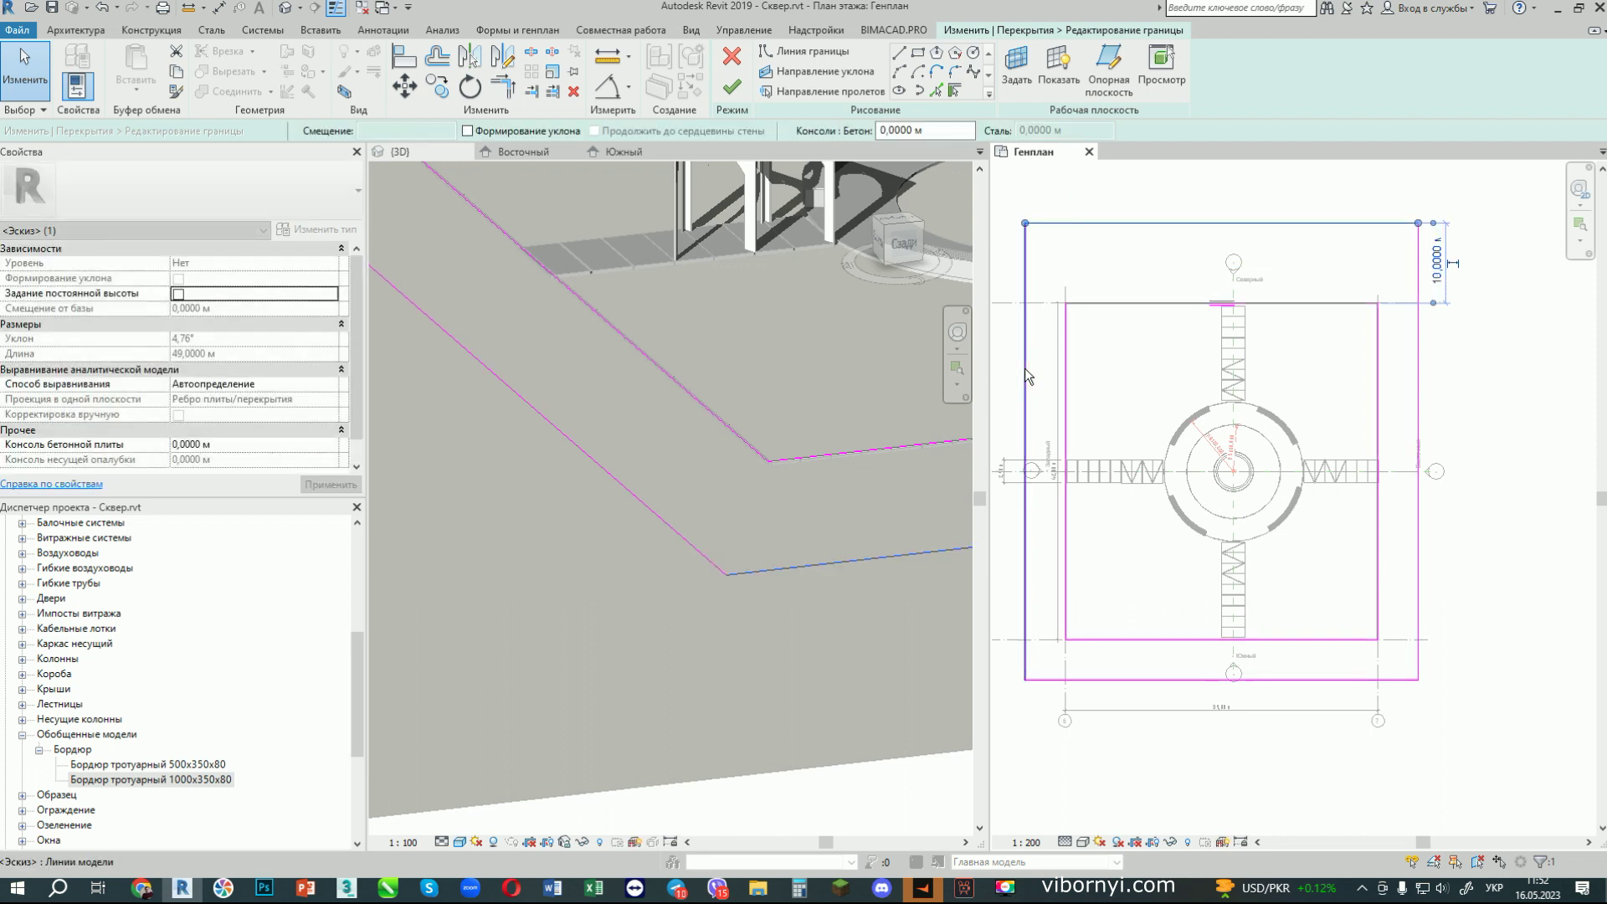
scroll(1029, 374, down, 2)
drag(1018, 381, 1016, 383)
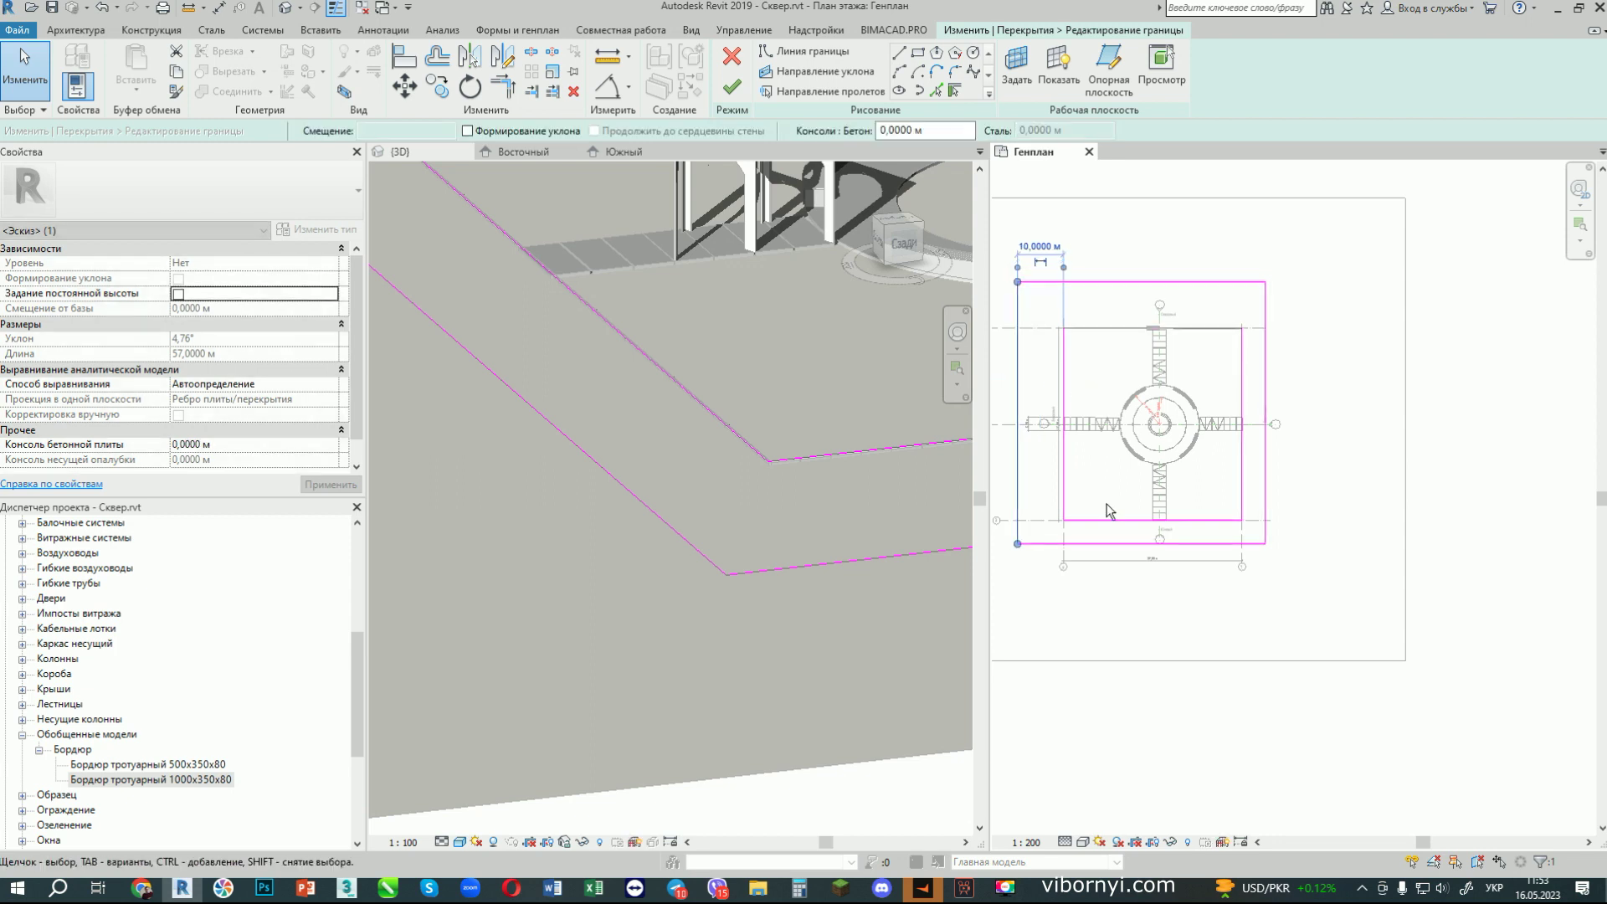
Step: Move the floor's southern outer line outward and its eastern outer line to 10 m, and finish the boundary sketch
click(1129, 544)
drag(1130, 544, 1131, 563)
click(1266, 409)
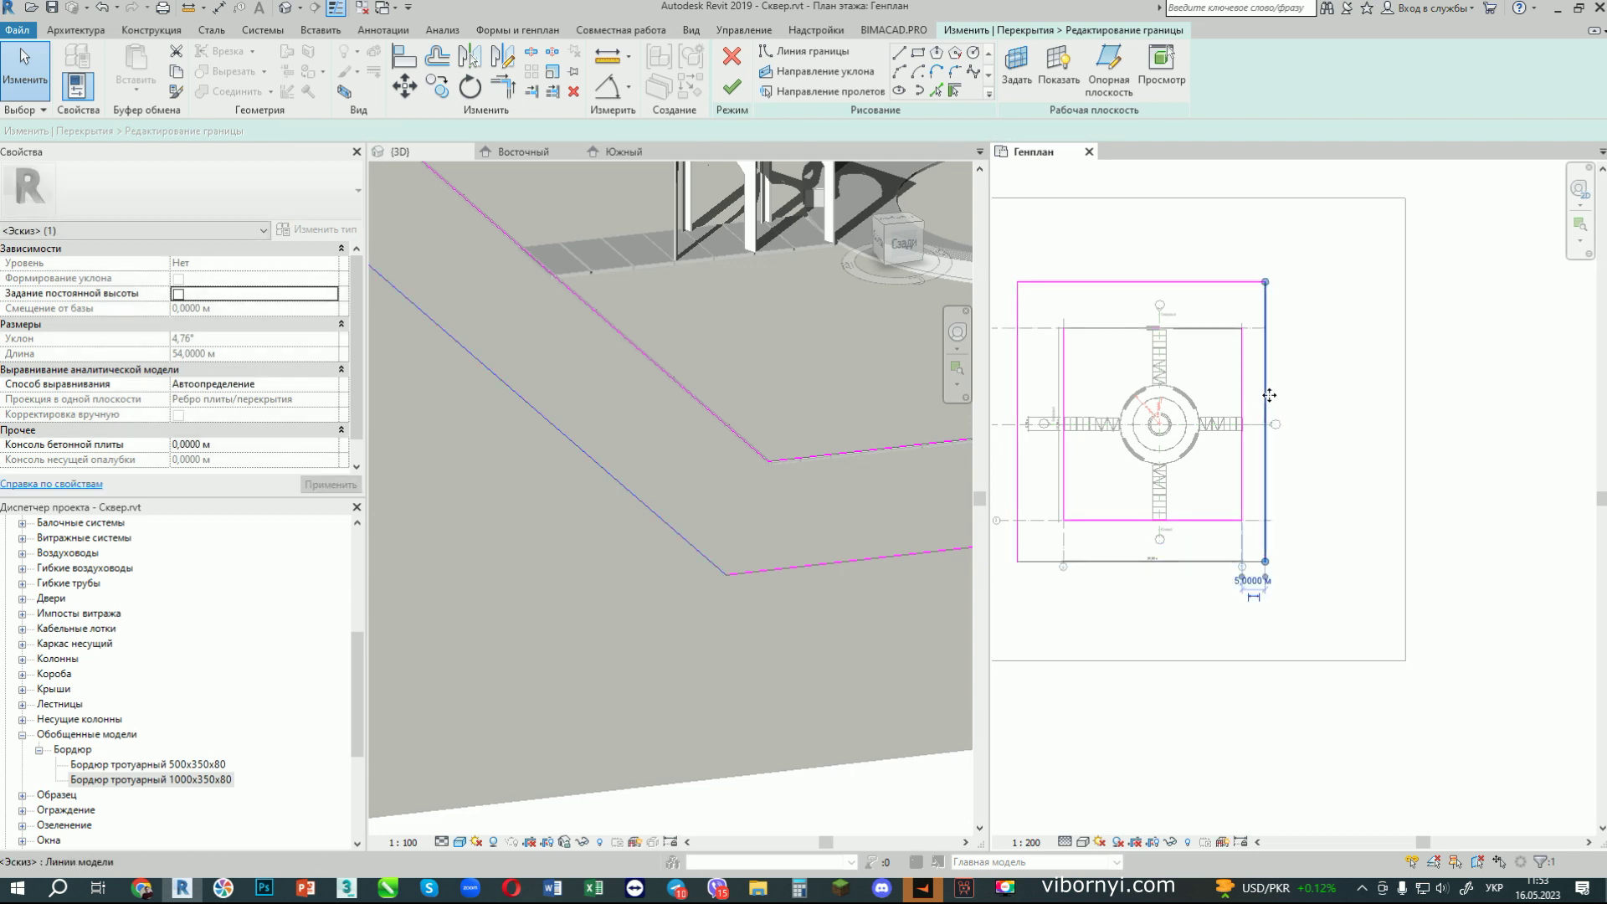
drag(1286, 397, 1292, 401)
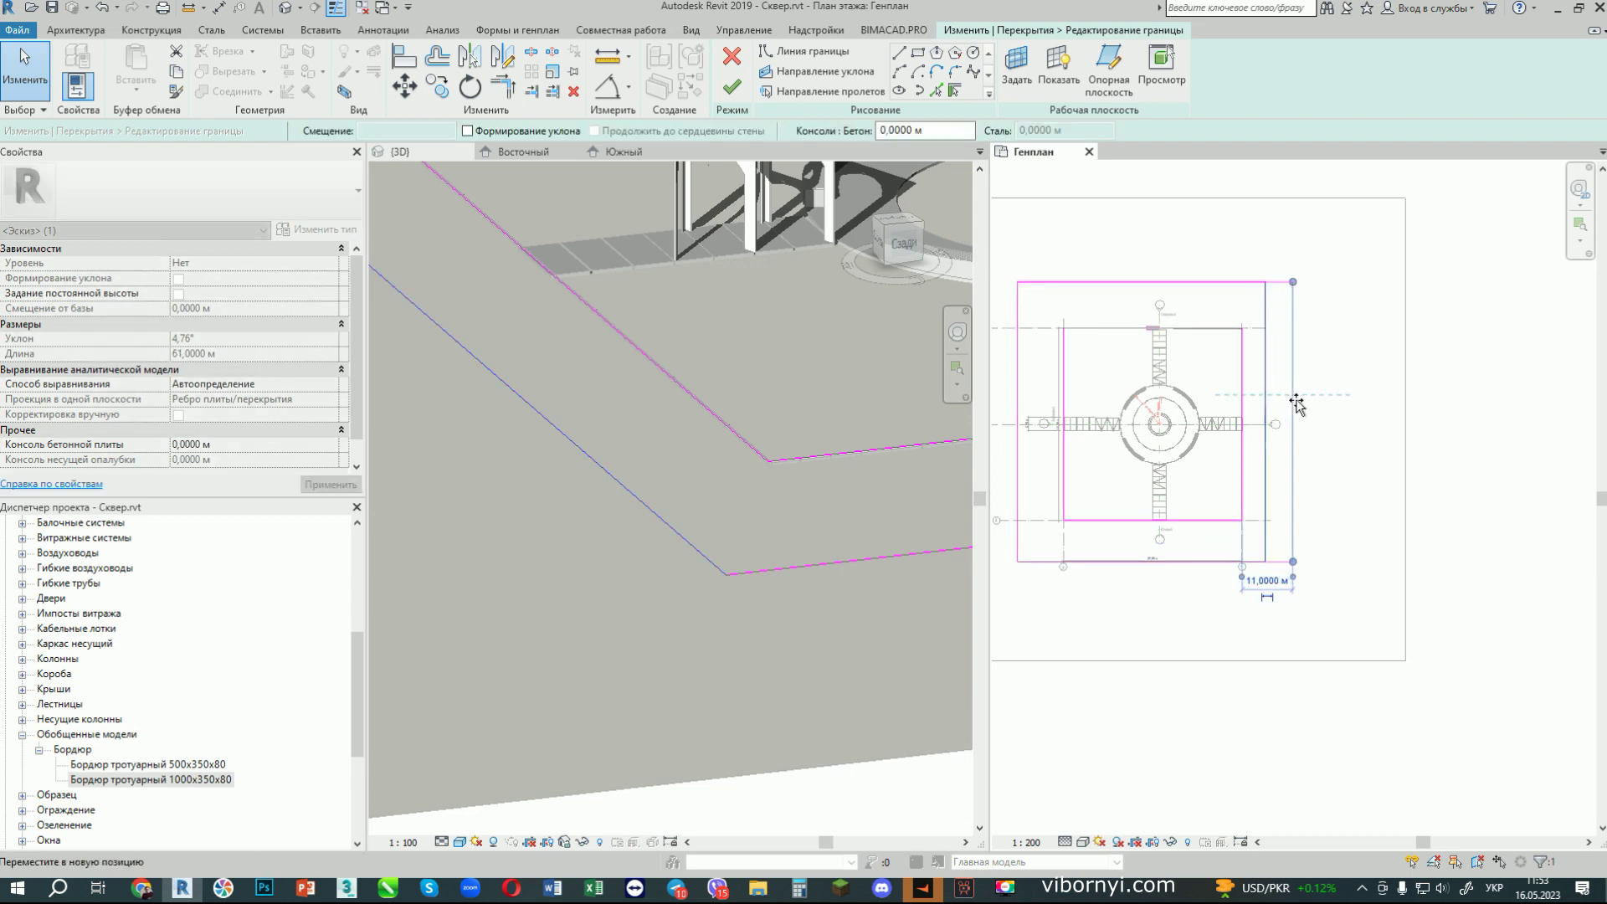
click(1307, 416)
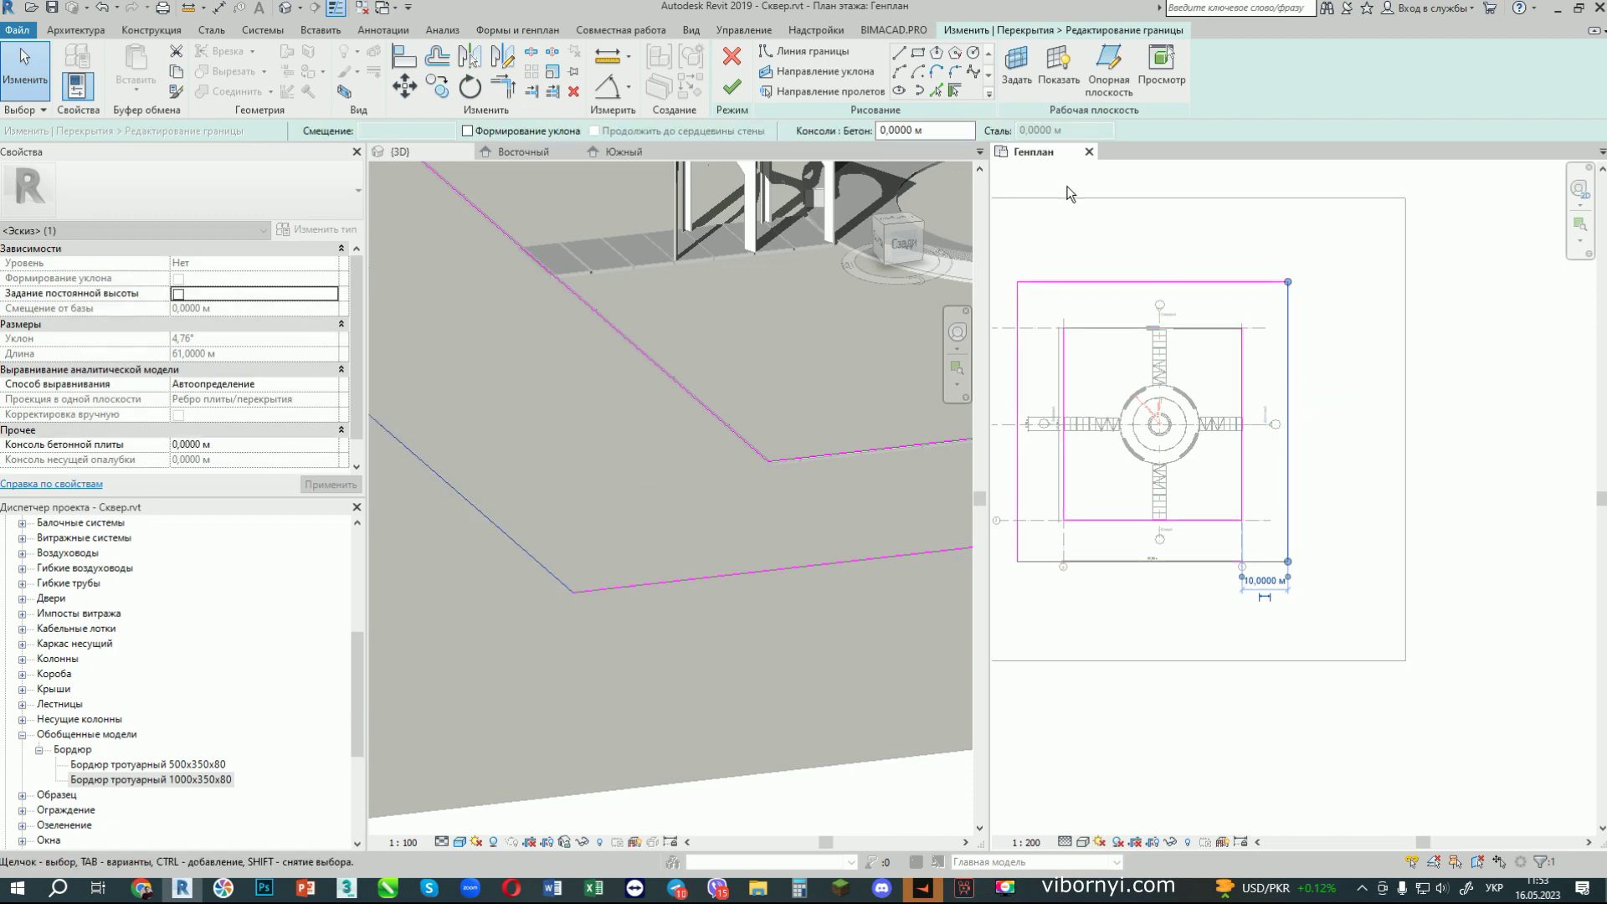
click(731, 86)
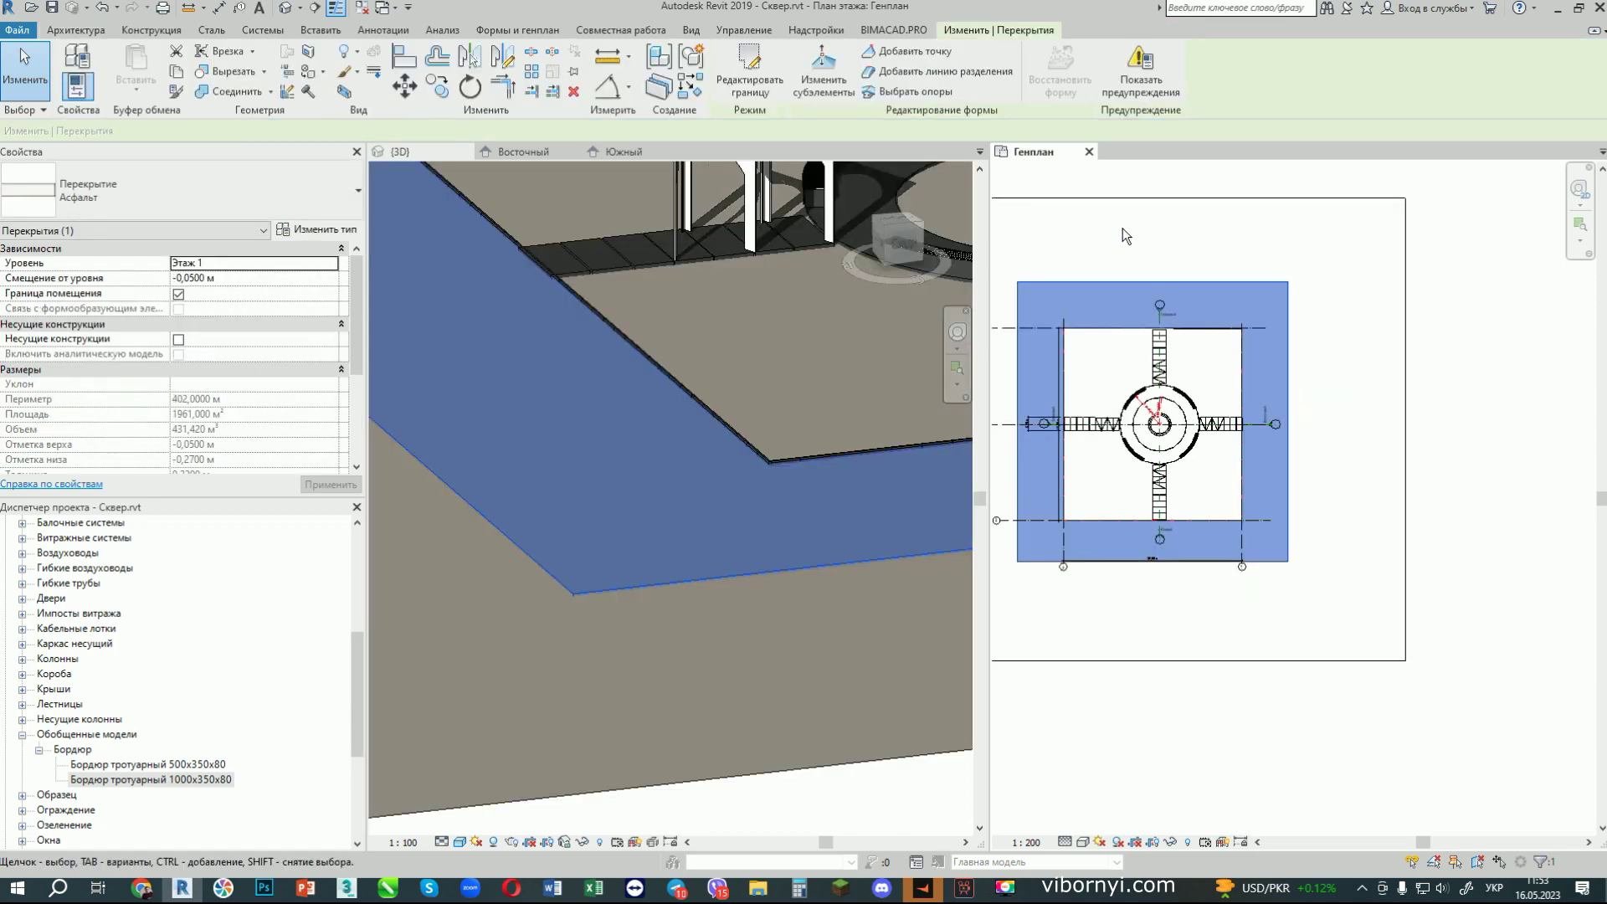
click(1123, 227)
Step: Make the 3D view active and save the project
scroll(1073, 395, down, 1)
scroll(724, 392, down, 3)
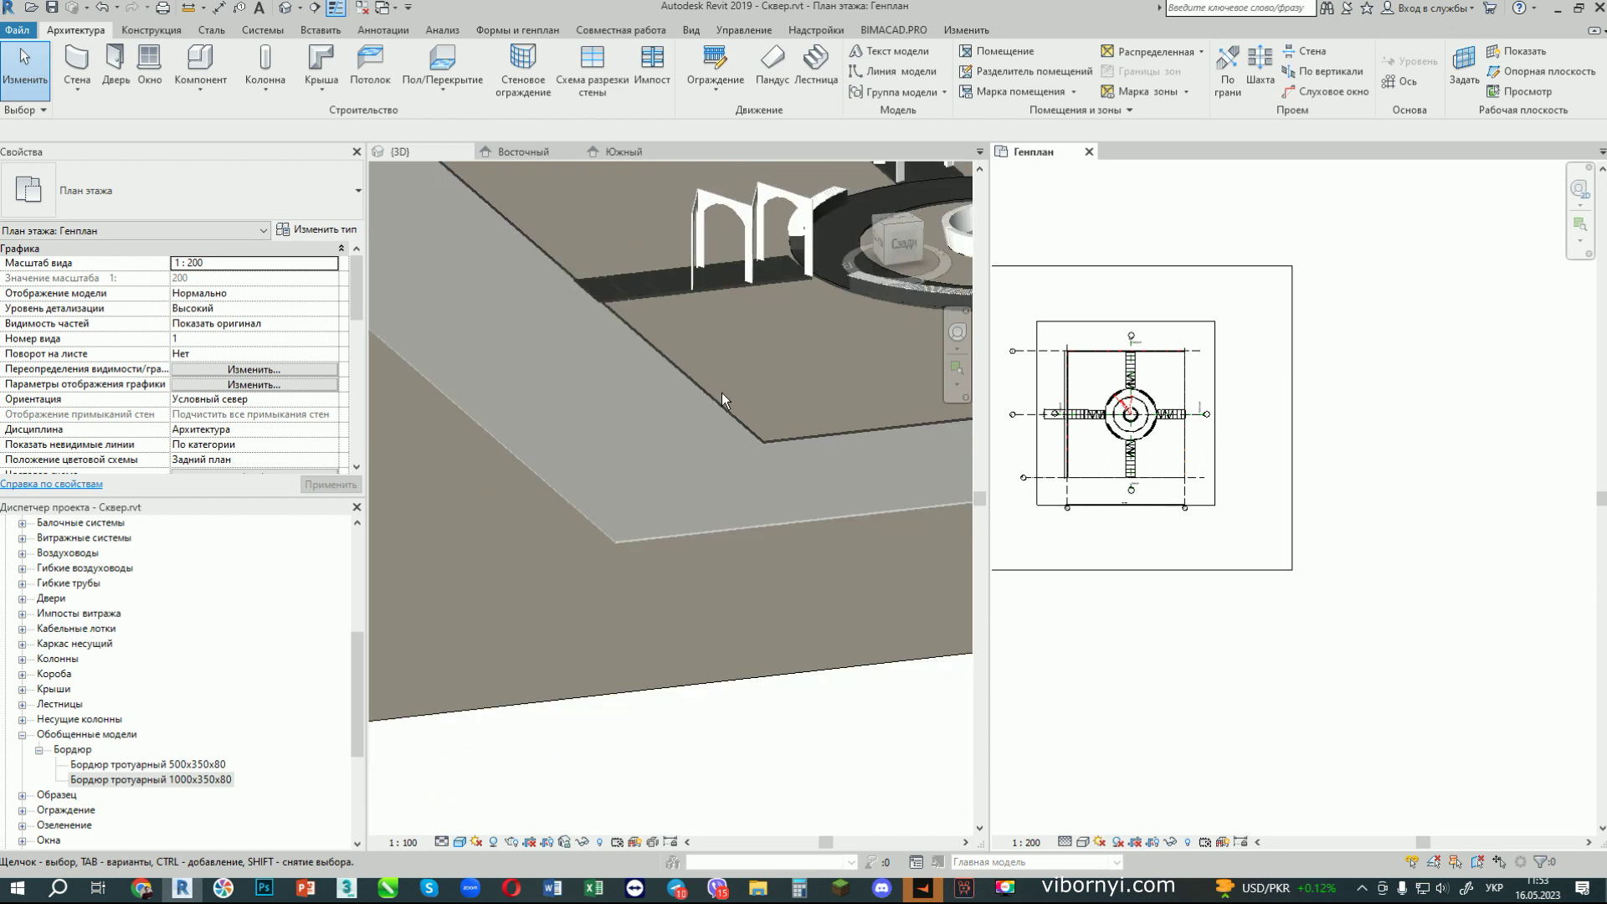
click(626, 390)
shift+middle_drag(626, 390, 533, 247)
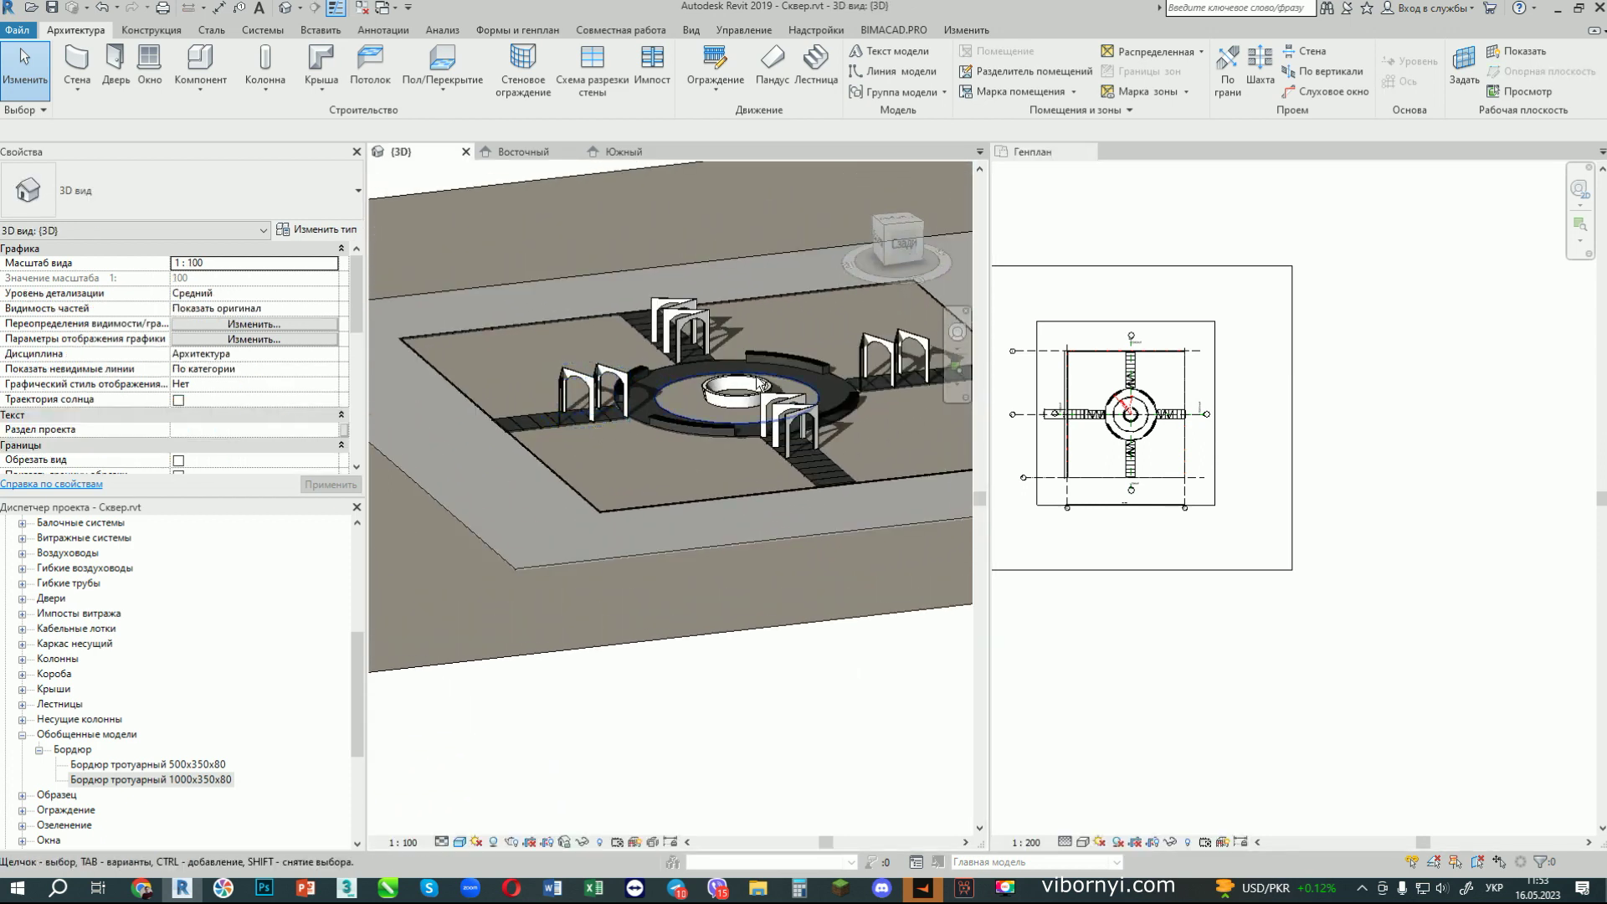
click(52, 12)
Step: Export the 3D view to FBX 2015 format, replacing the existing Сквер-3Dвид-{3D}.fbx in the ДХТУ folder
click(17, 31)
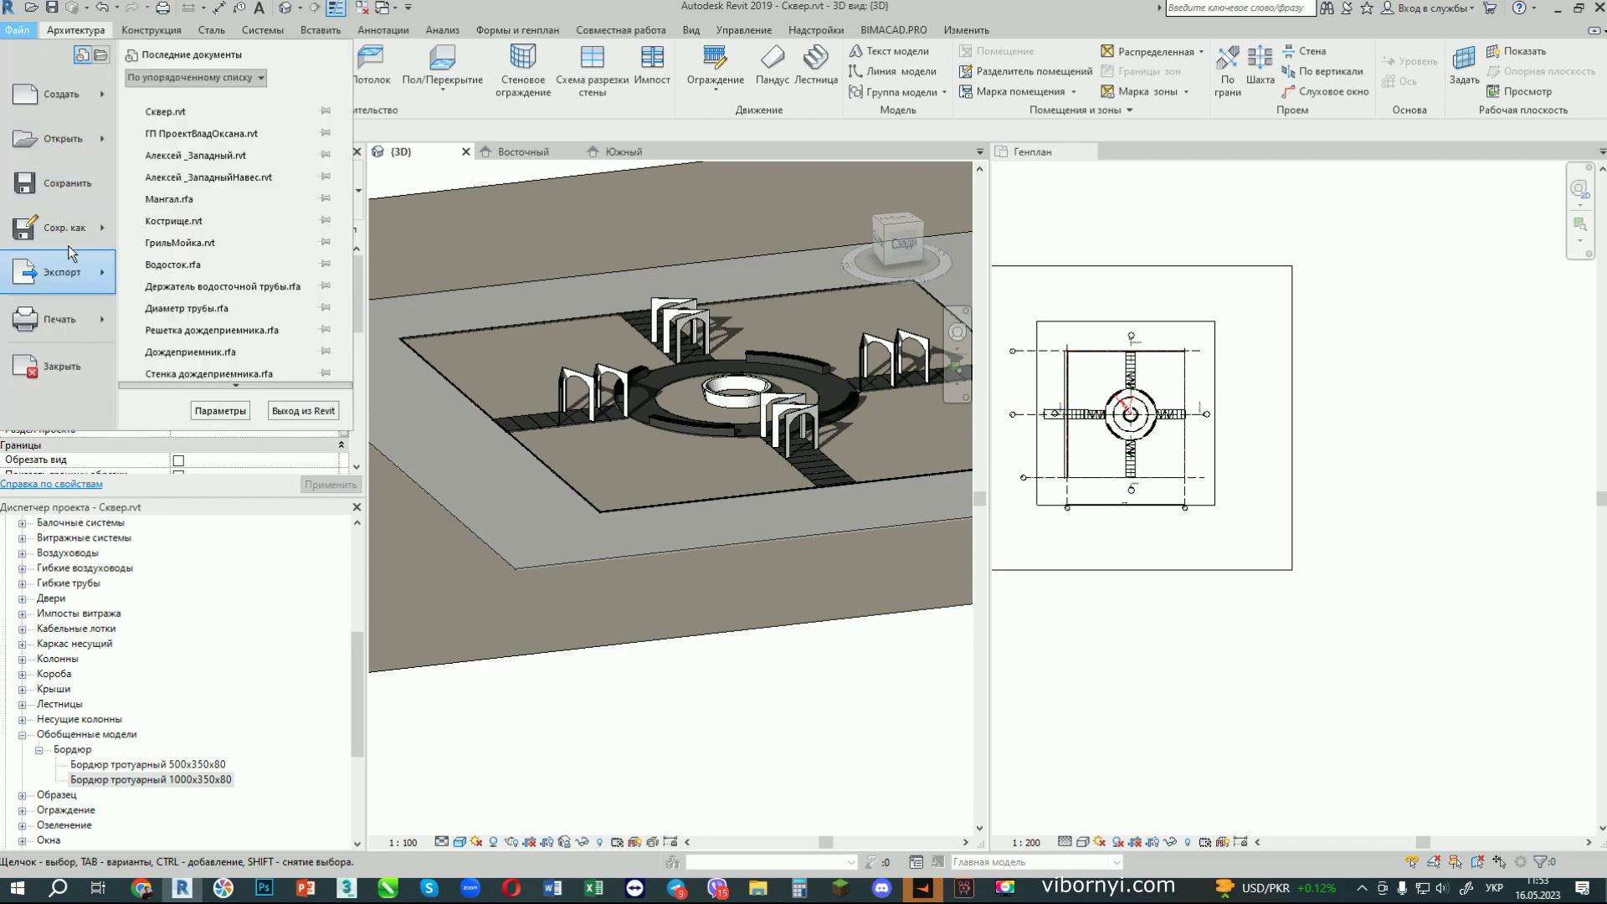
mouse_move(77, 282)
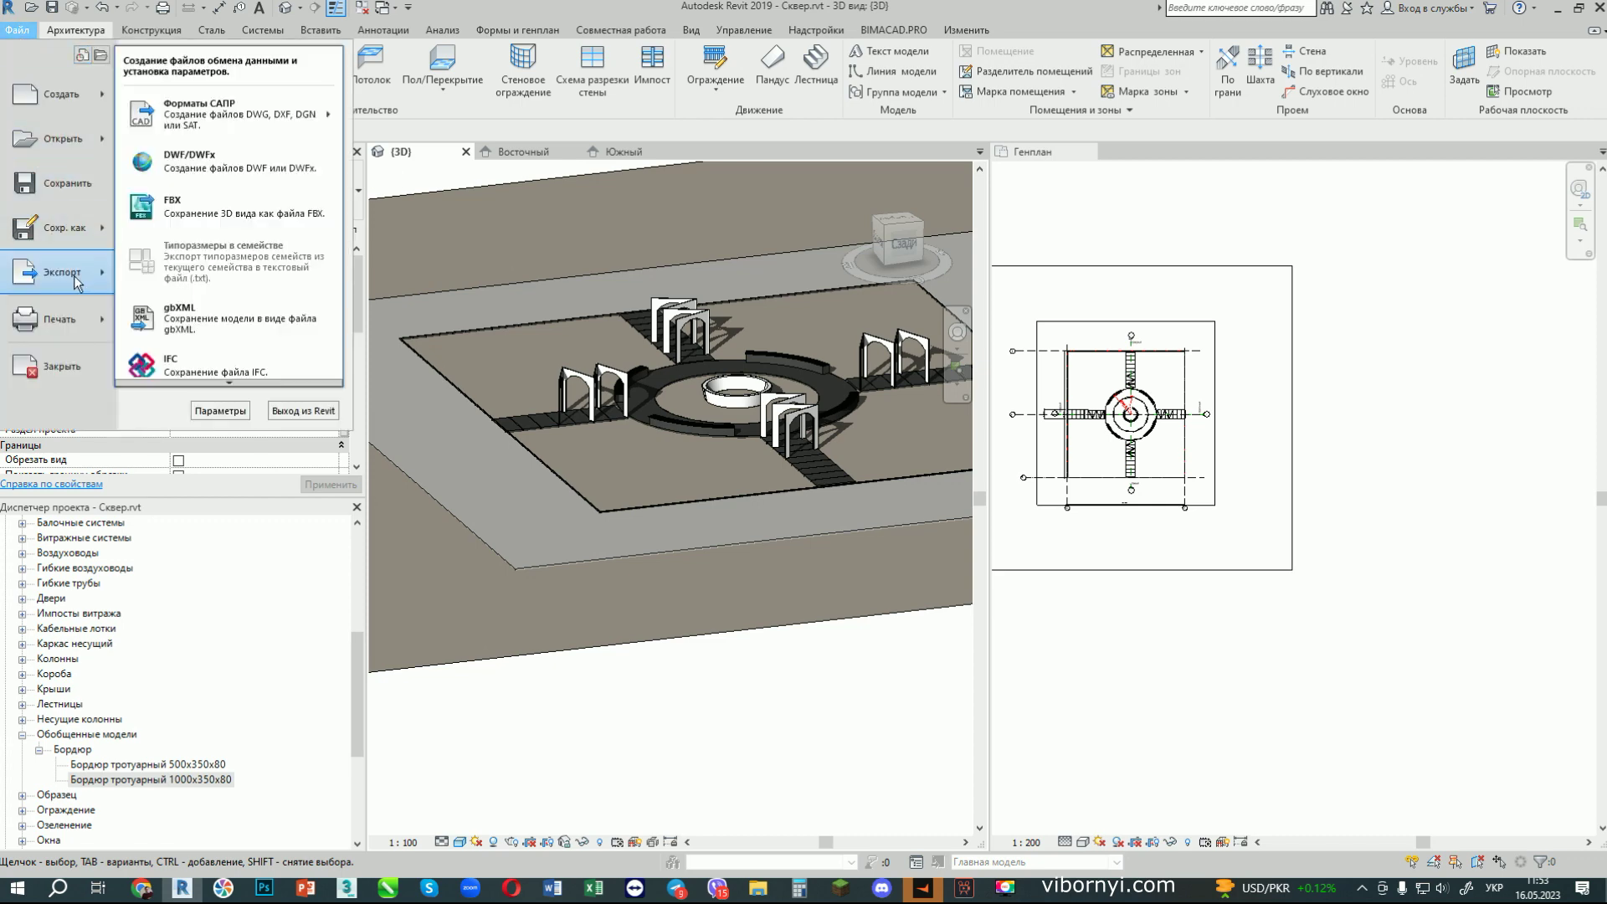
click(184, 206)
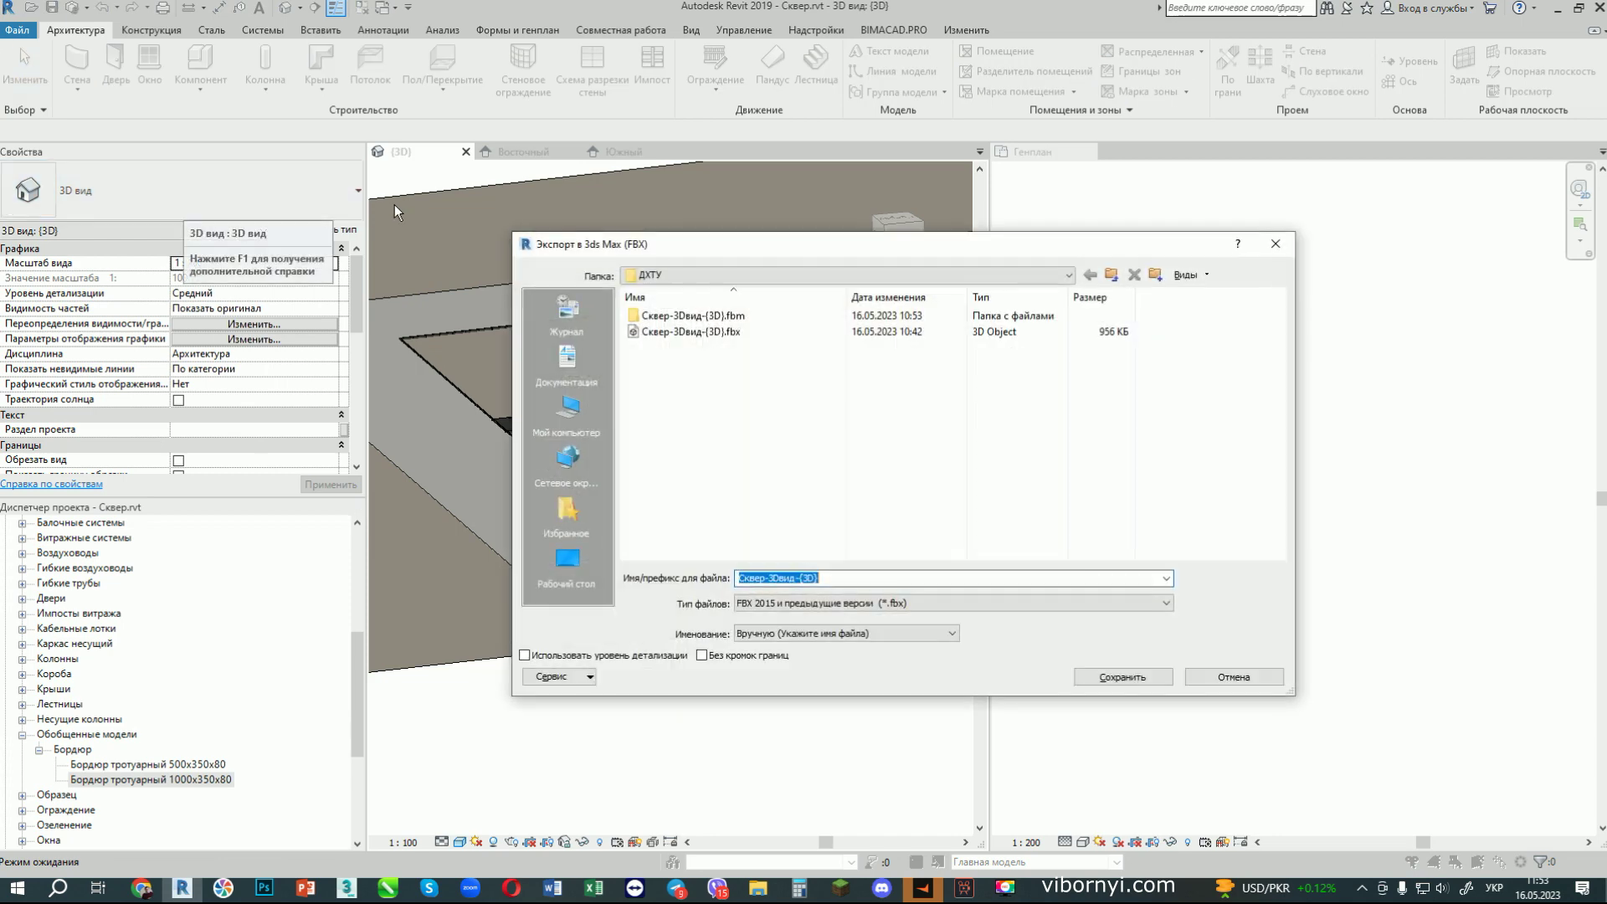
click(727, 331)
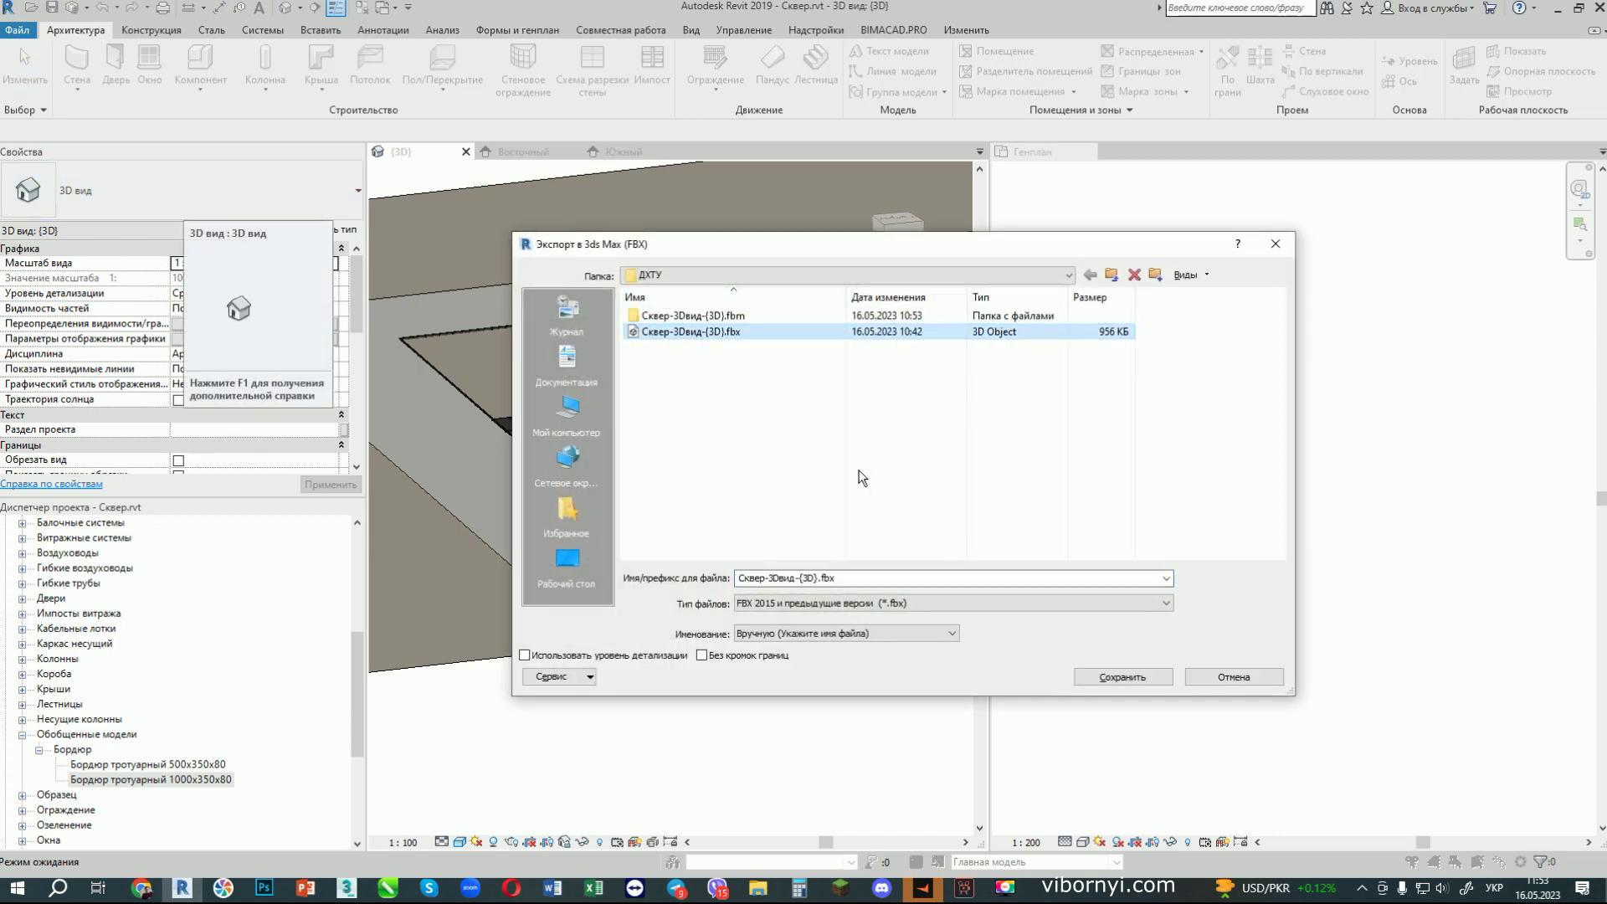
click(1123, 678)
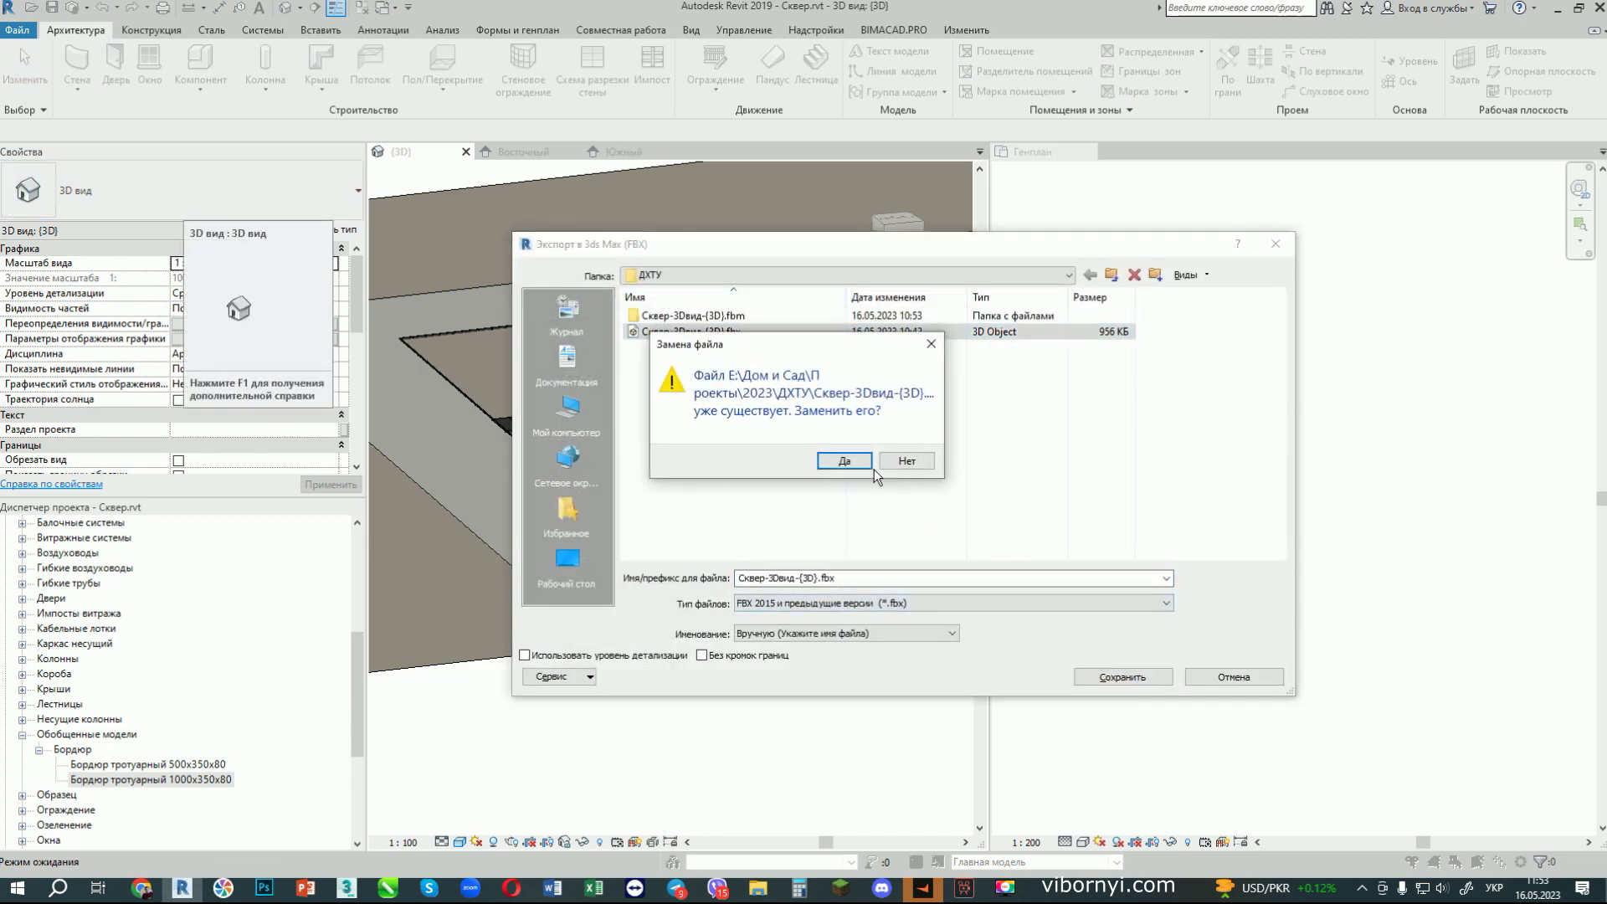
click(843, 461)
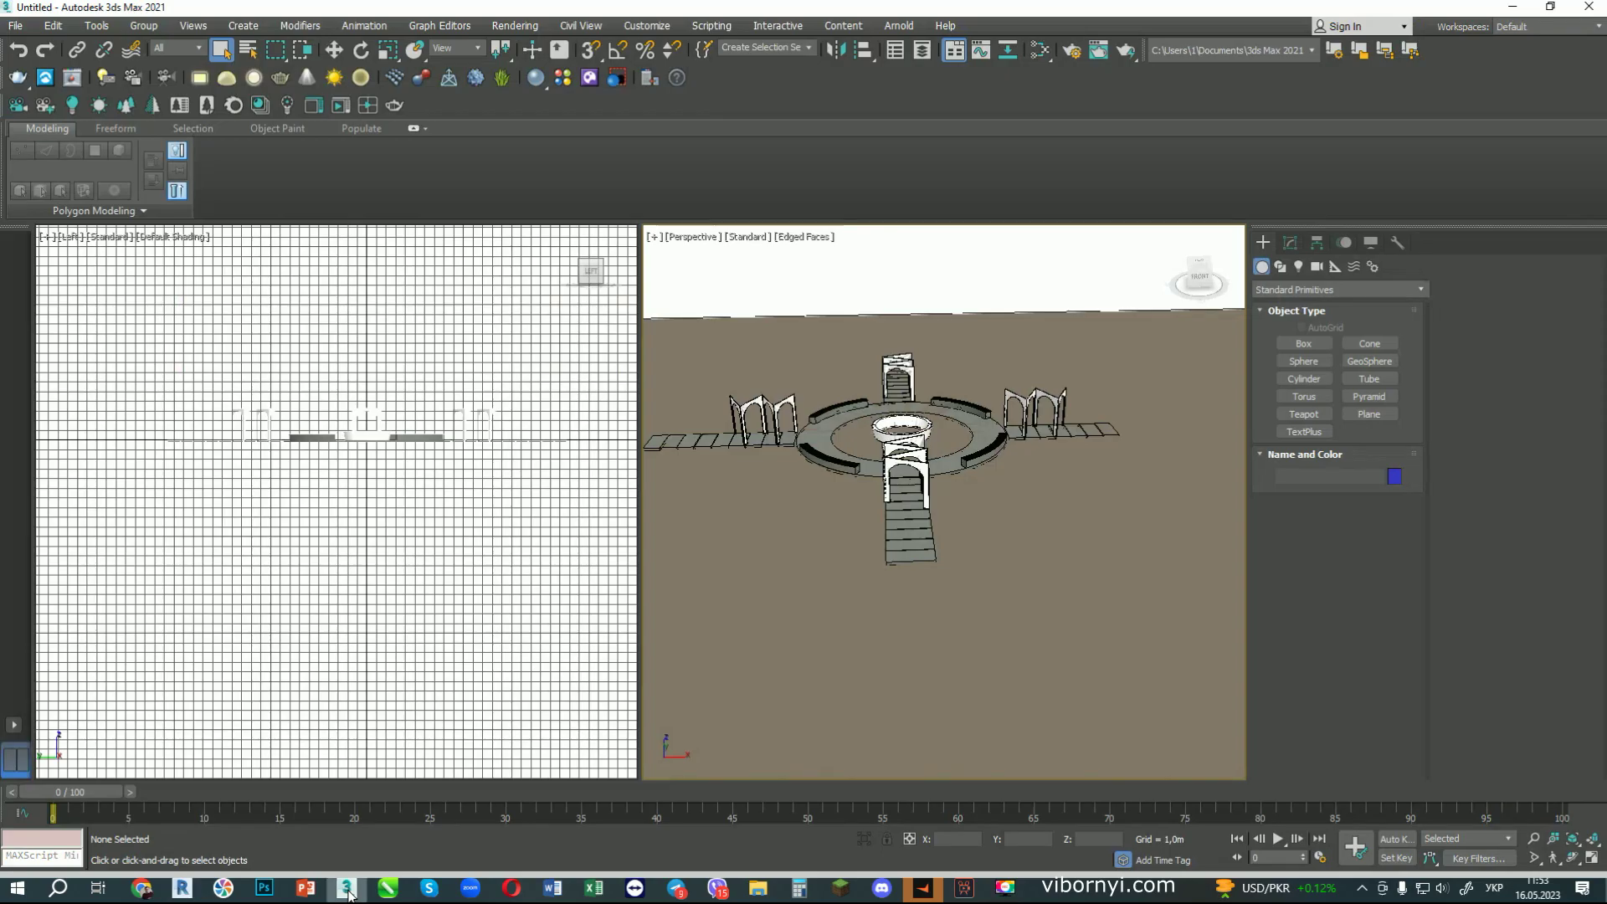
Step: Switch to 3ds Max and open the reload settings for the linked Сквер-3Dвид-{3D}.fbx file through Manage Links
click(346, 888)
click(16, 26)
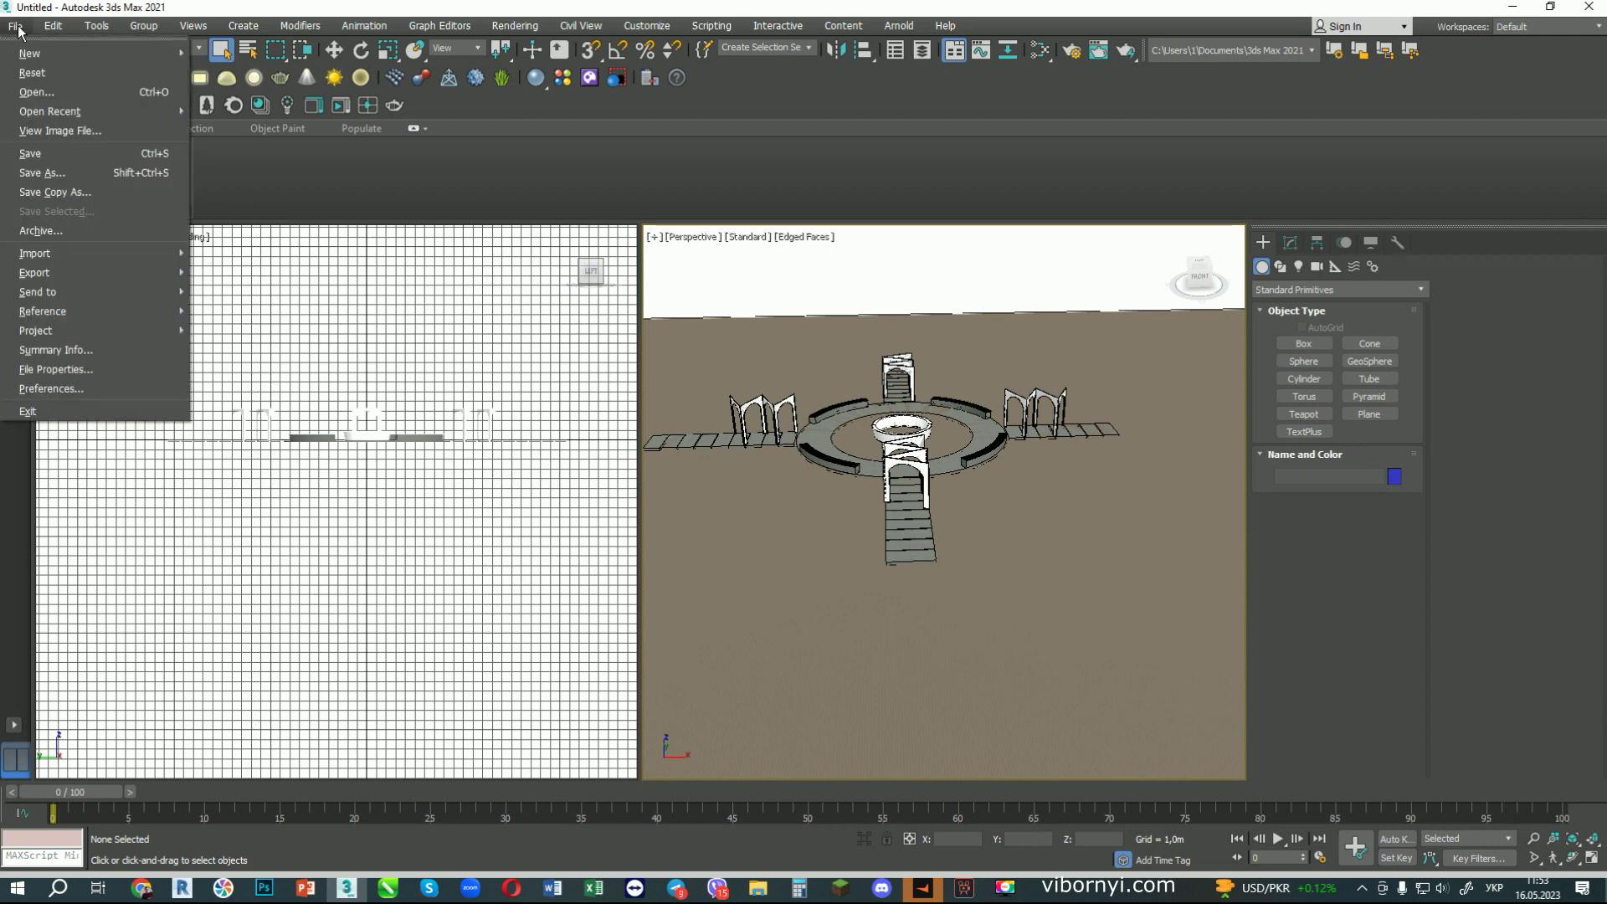
mouse_move(36, 339)
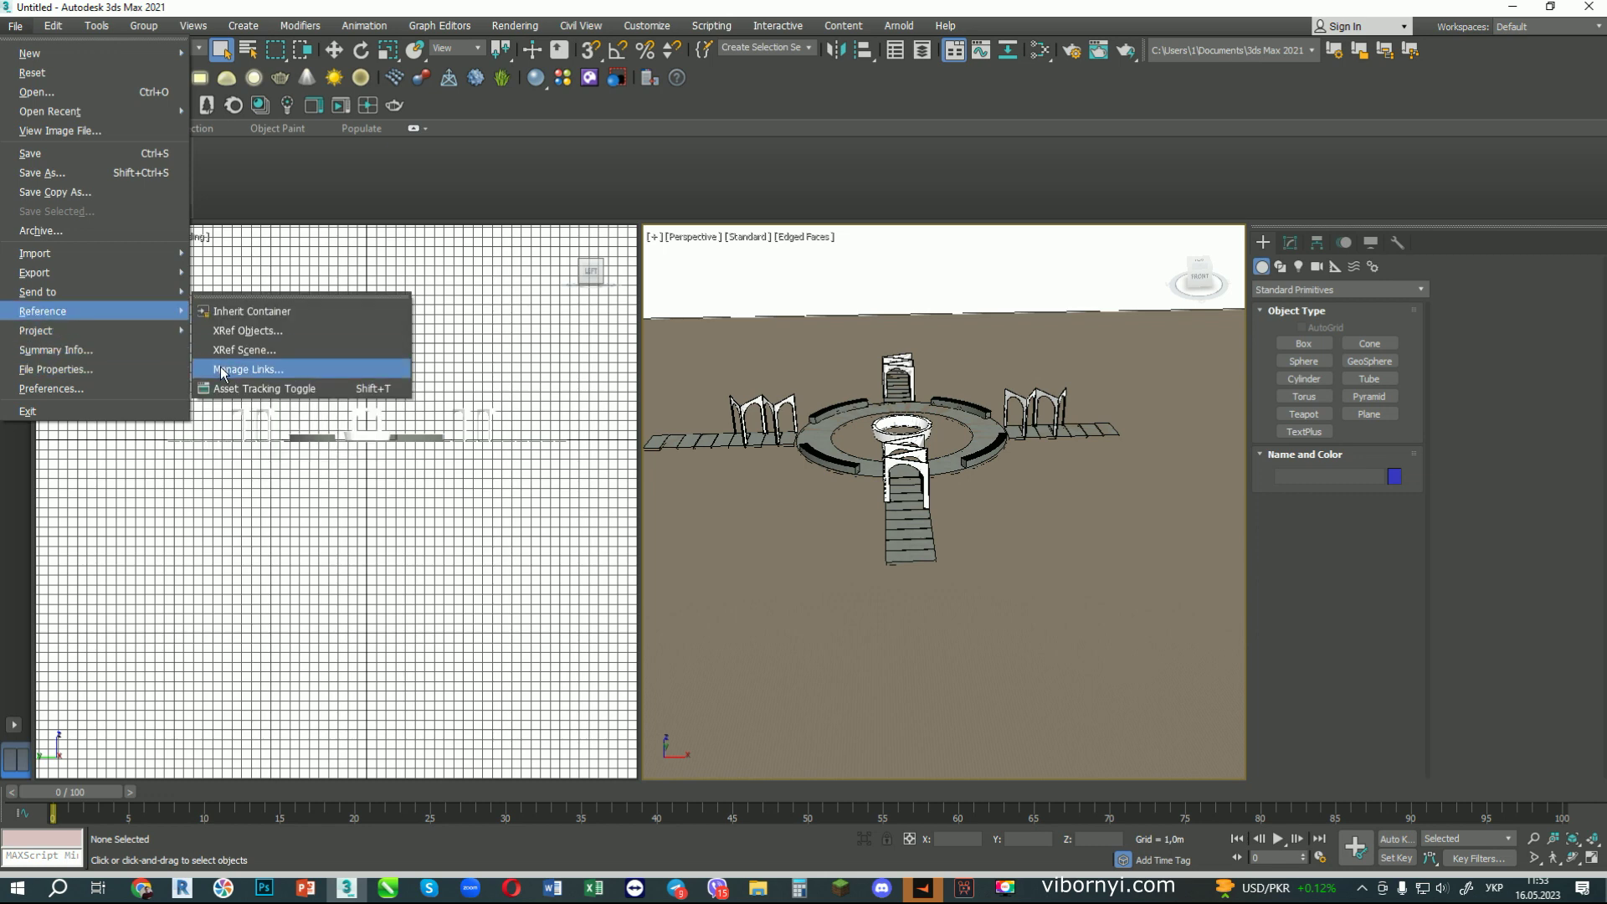
click(250, 371)
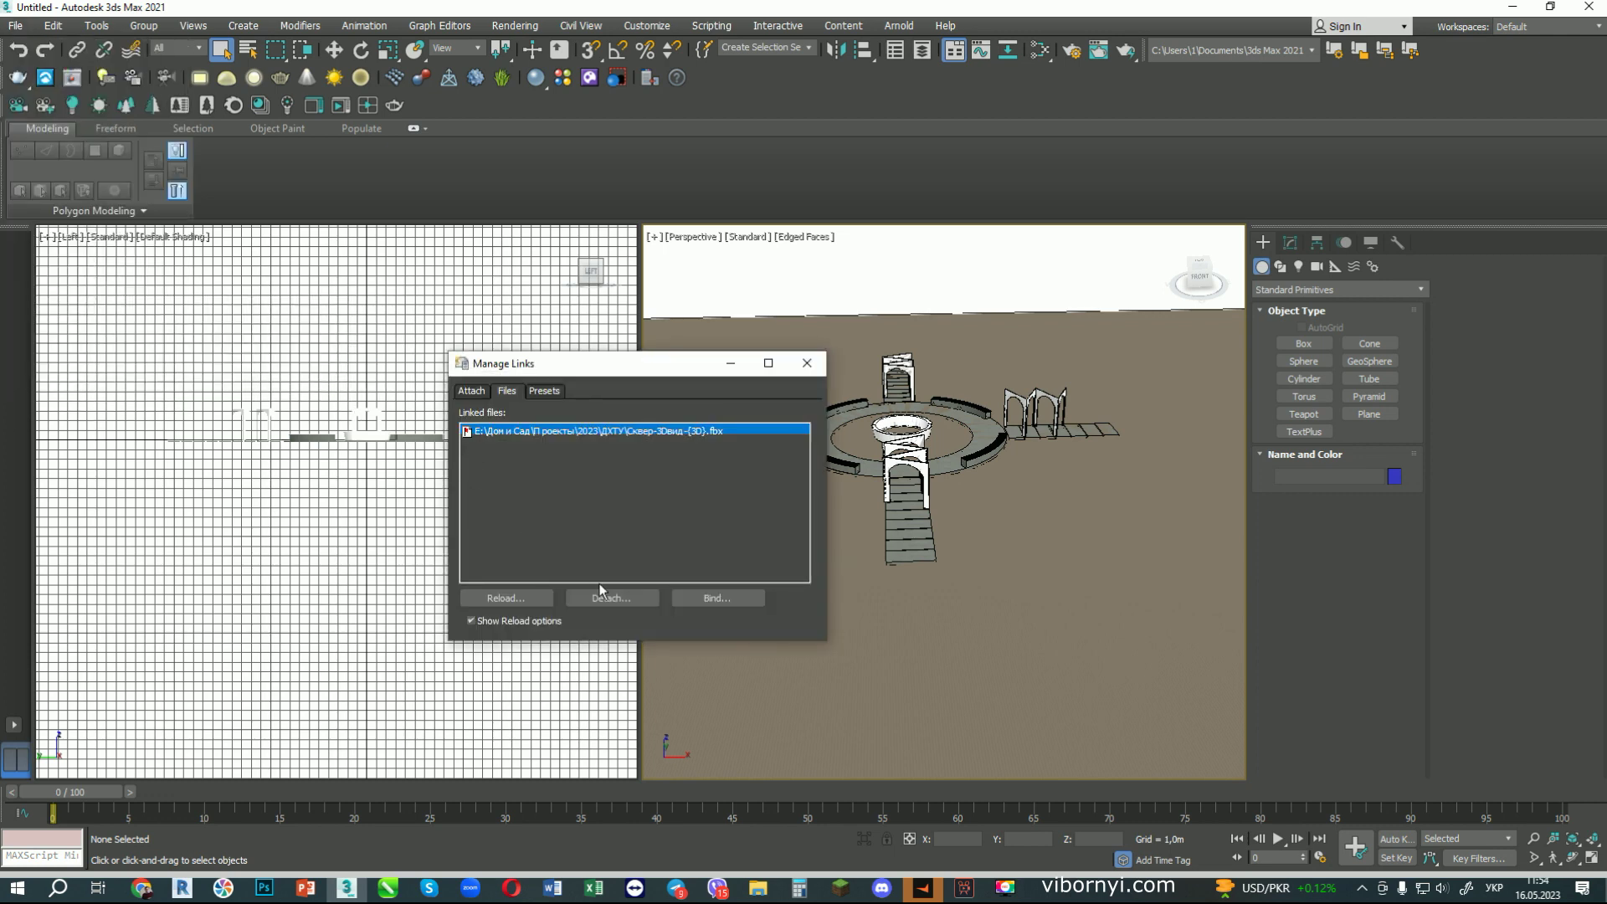
click(505, 598)
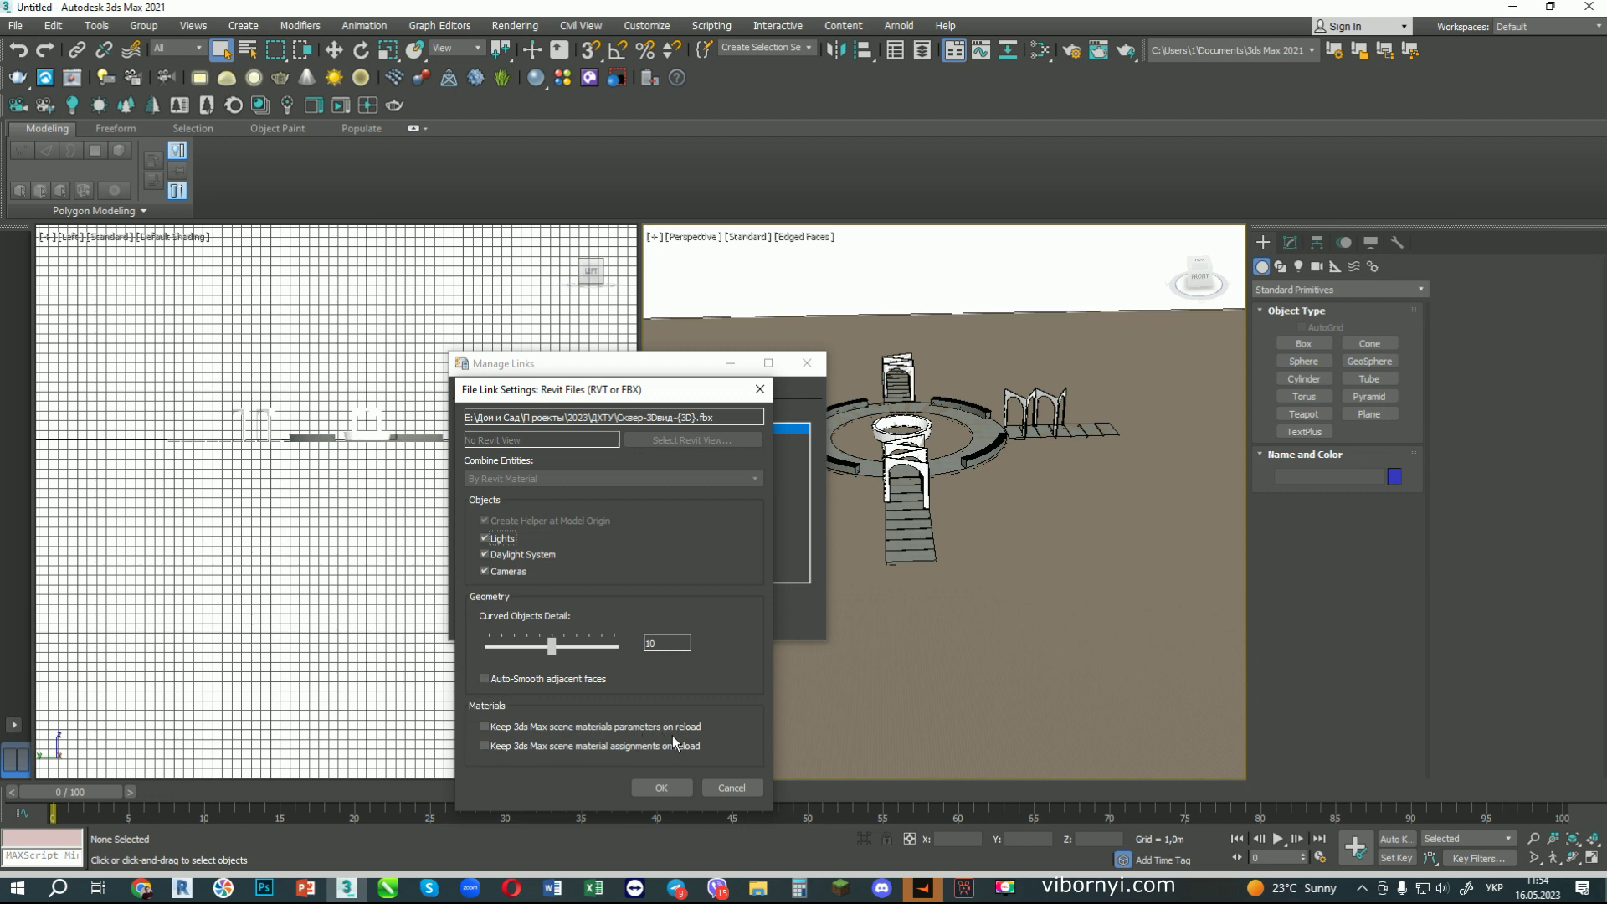
Step: Reload the linked FBX keeping the scene's material parameters and assignments and excluding lights, and close Manage Links
click(484, 726)
click(485, 745)
click(485, 538)
click(661, 787)
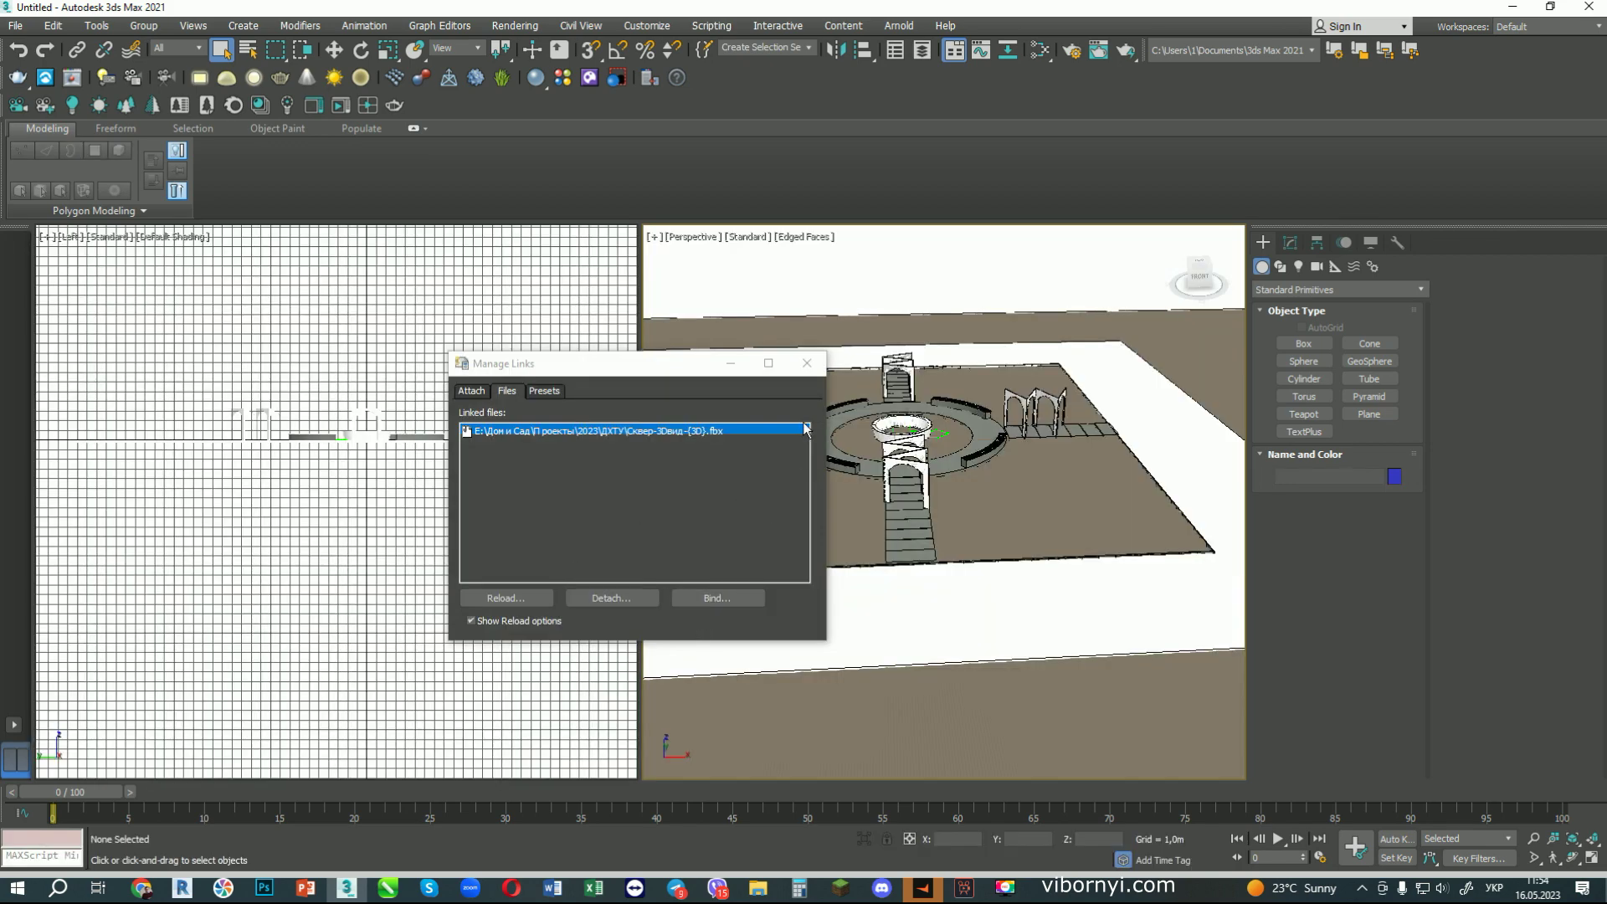
click(806, 363)
Step: Examine the reloaded model in perspective, checking the asphalt surround against the curbs and the ground surface from several angles
scroll(892, 605, down, 5)
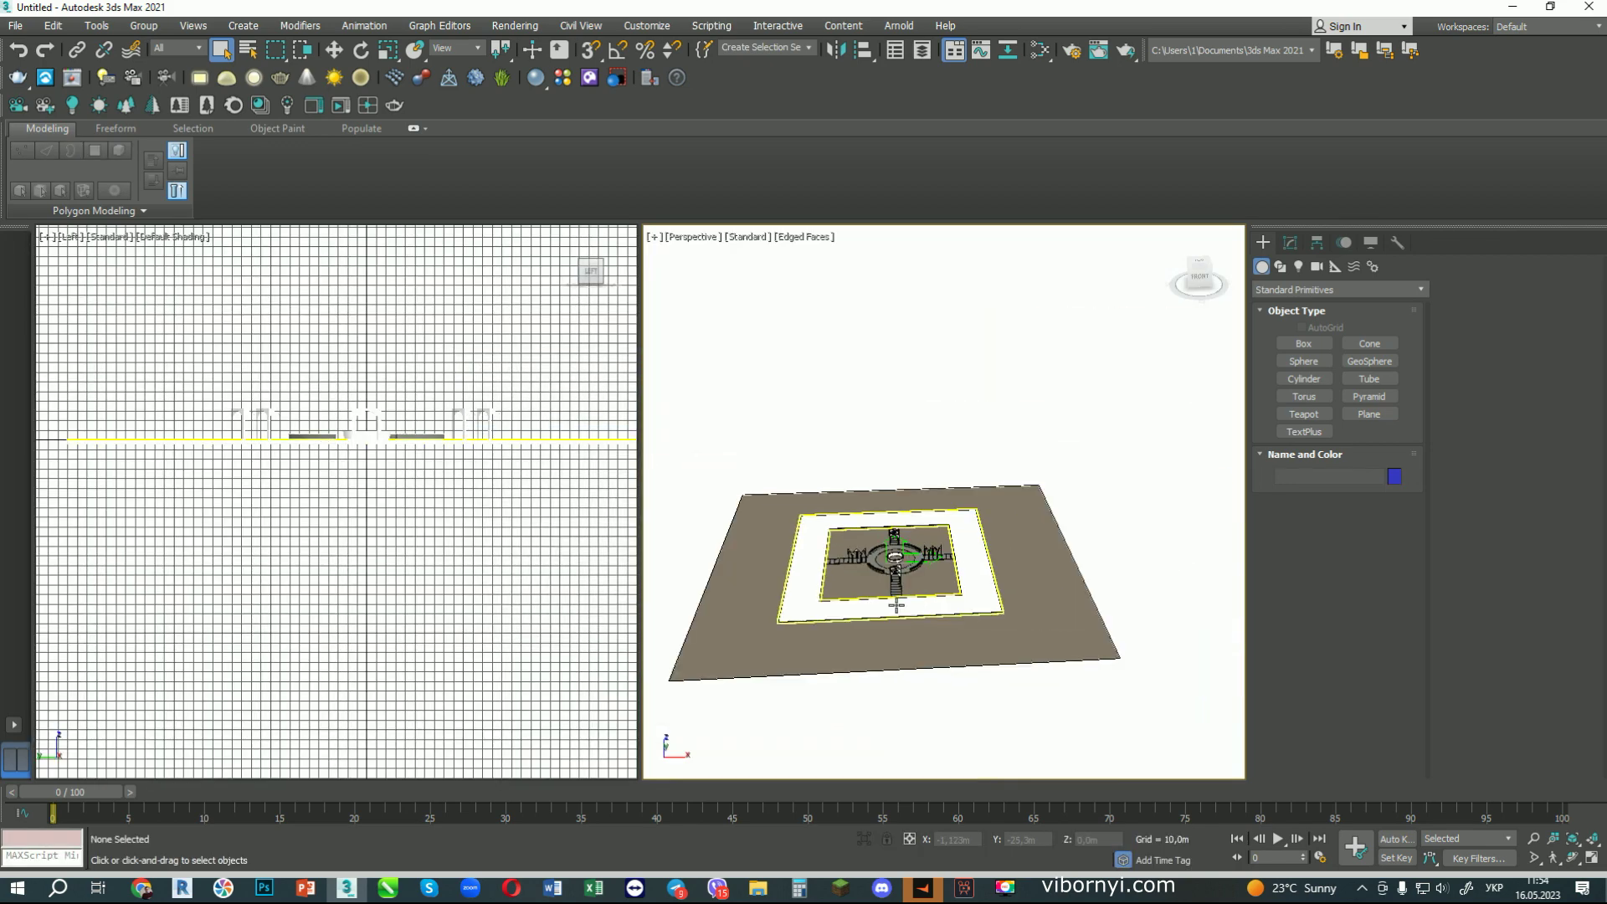
scroll(868, 638, up, 2)
alt+middle_drag(873, 617, 841, 548)
scroll(845, 592, up, 6)
scroll(904, 510, down, 6)
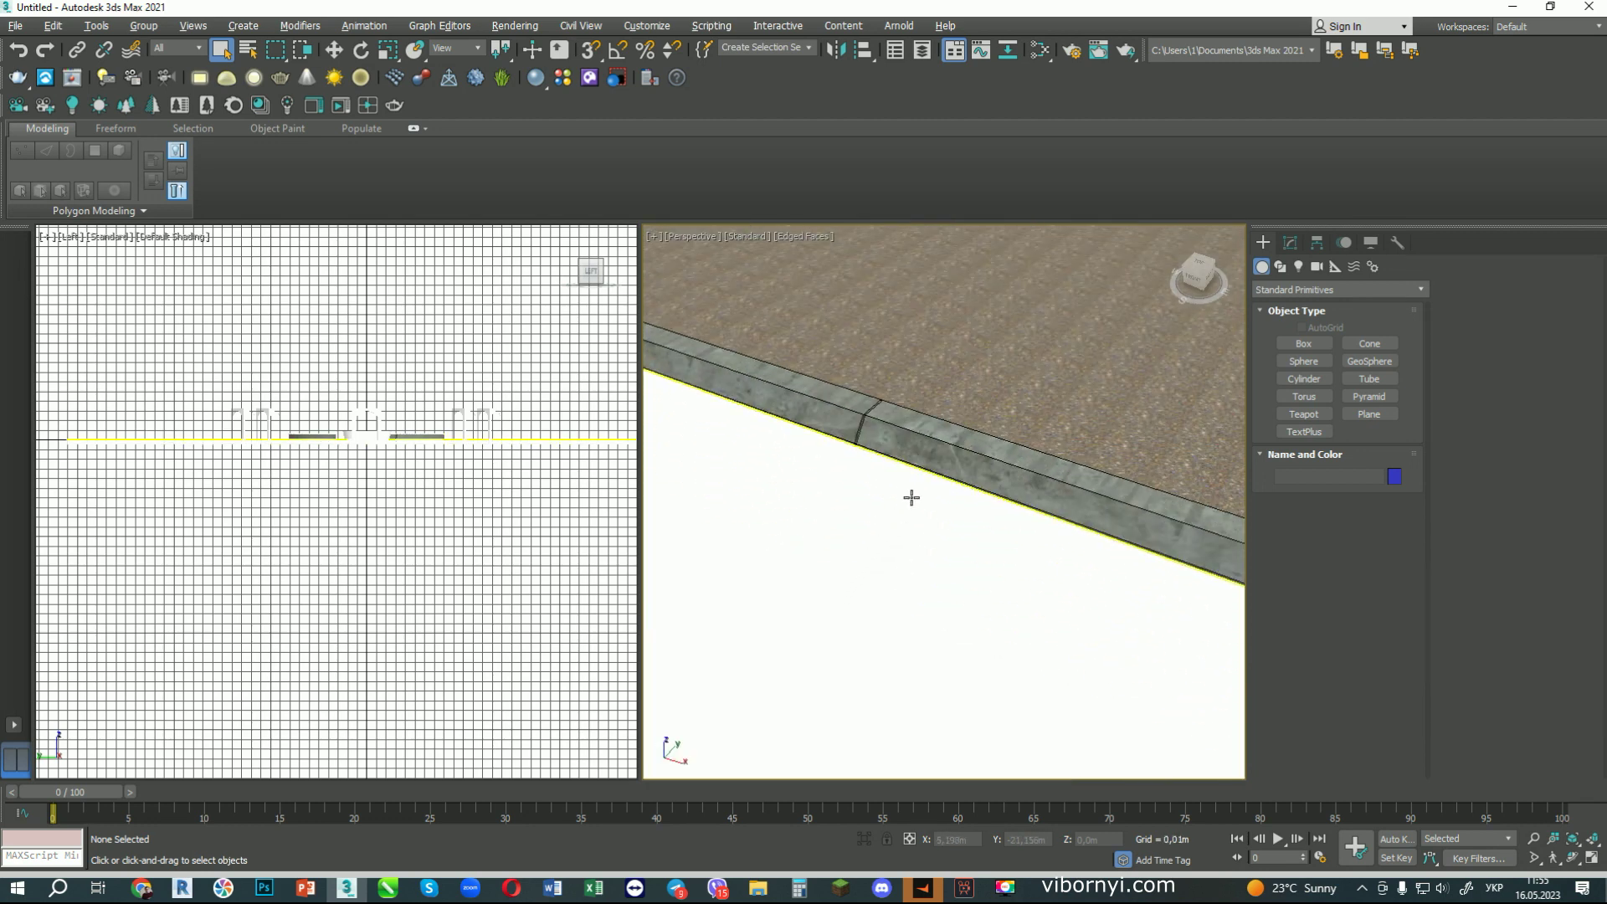
scroll(947, 460, down, 5)
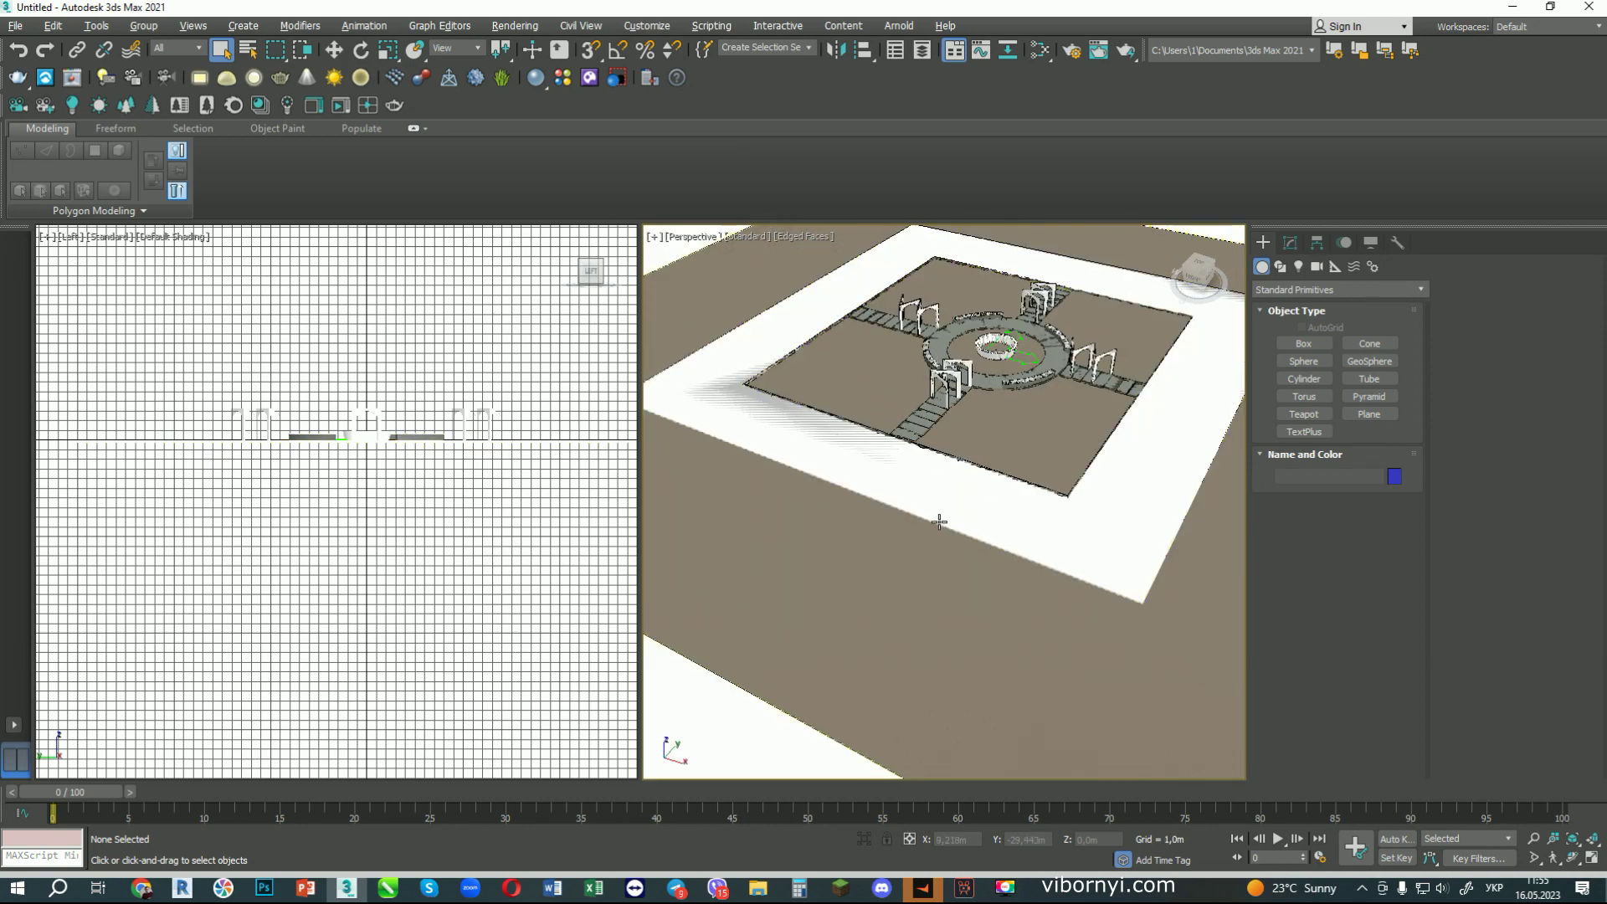
alt+middle_drag(1002, 532, 861, 610)
scroll(1175, 350, up, 5)
scroll(1175, 350, up, 4)
scroll(1086, 591, down, 8)
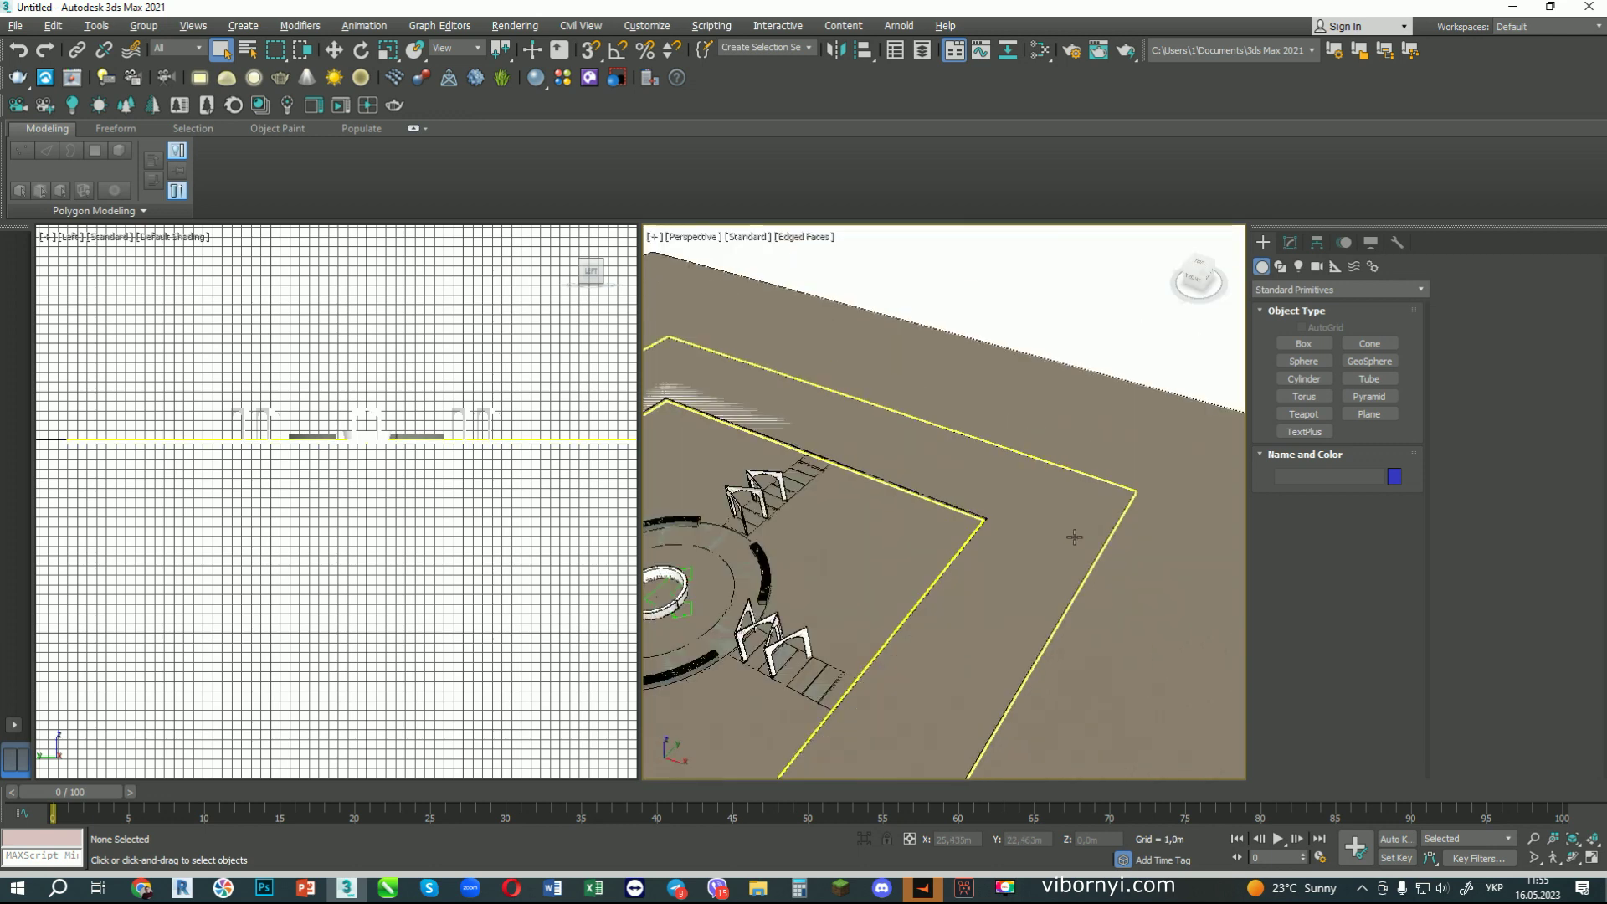
alt+middle_drag(1022, 566, 980, 593)
scroll(979, 593, up, 6)
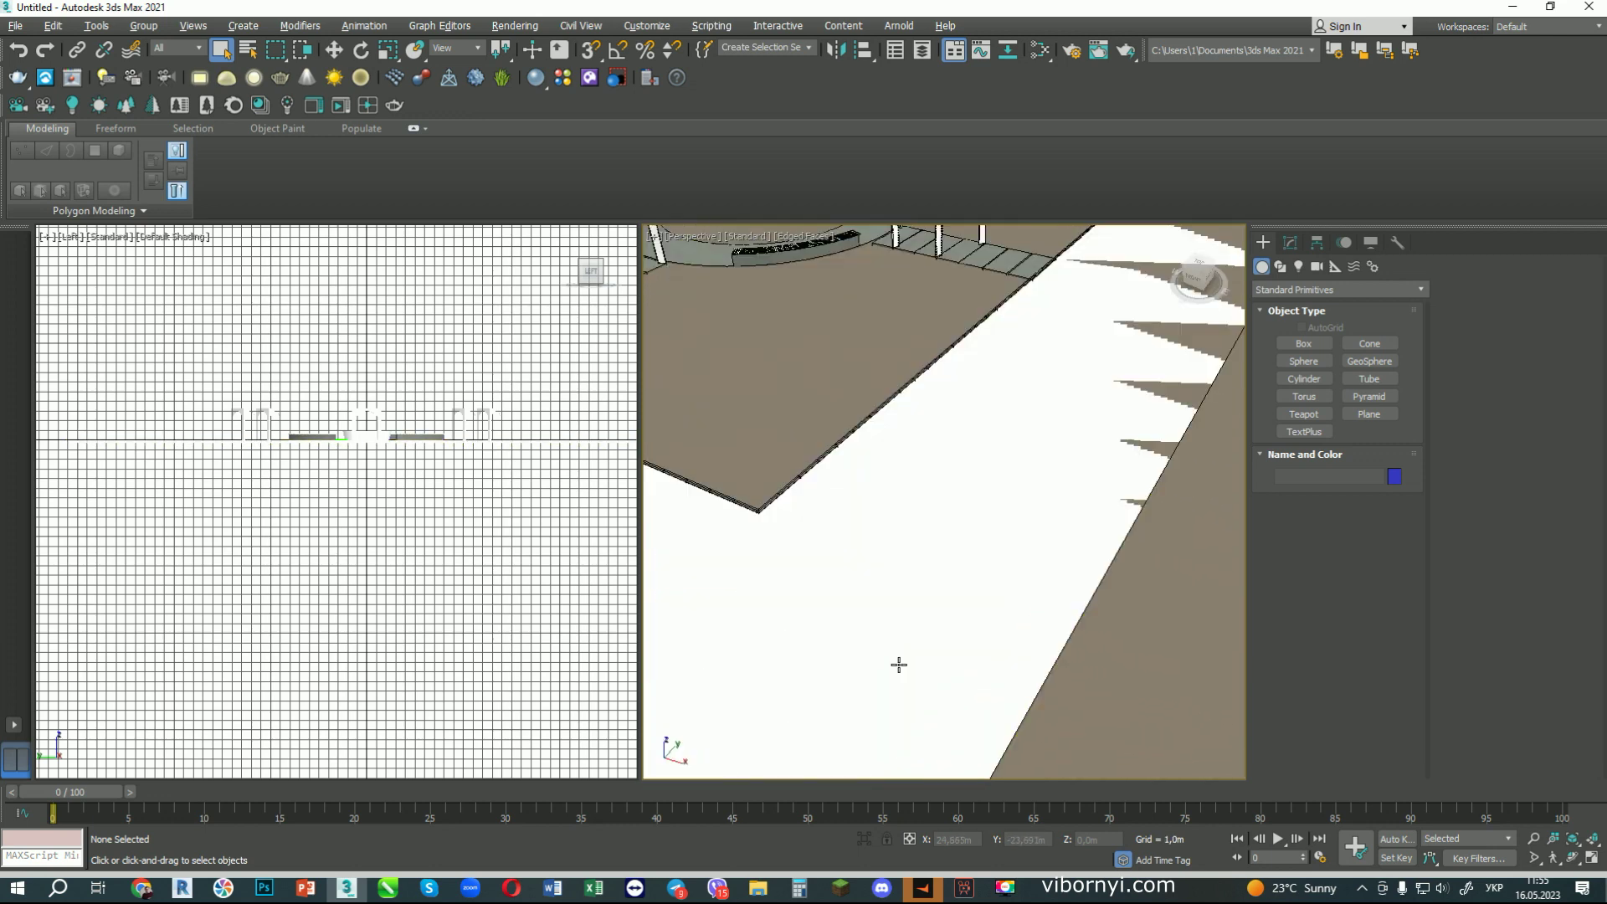
Step: Inspect the white surround's outer edge up close in perspective, checking its height where it meets the gravel ground
scroll(981, 528, down, 4)
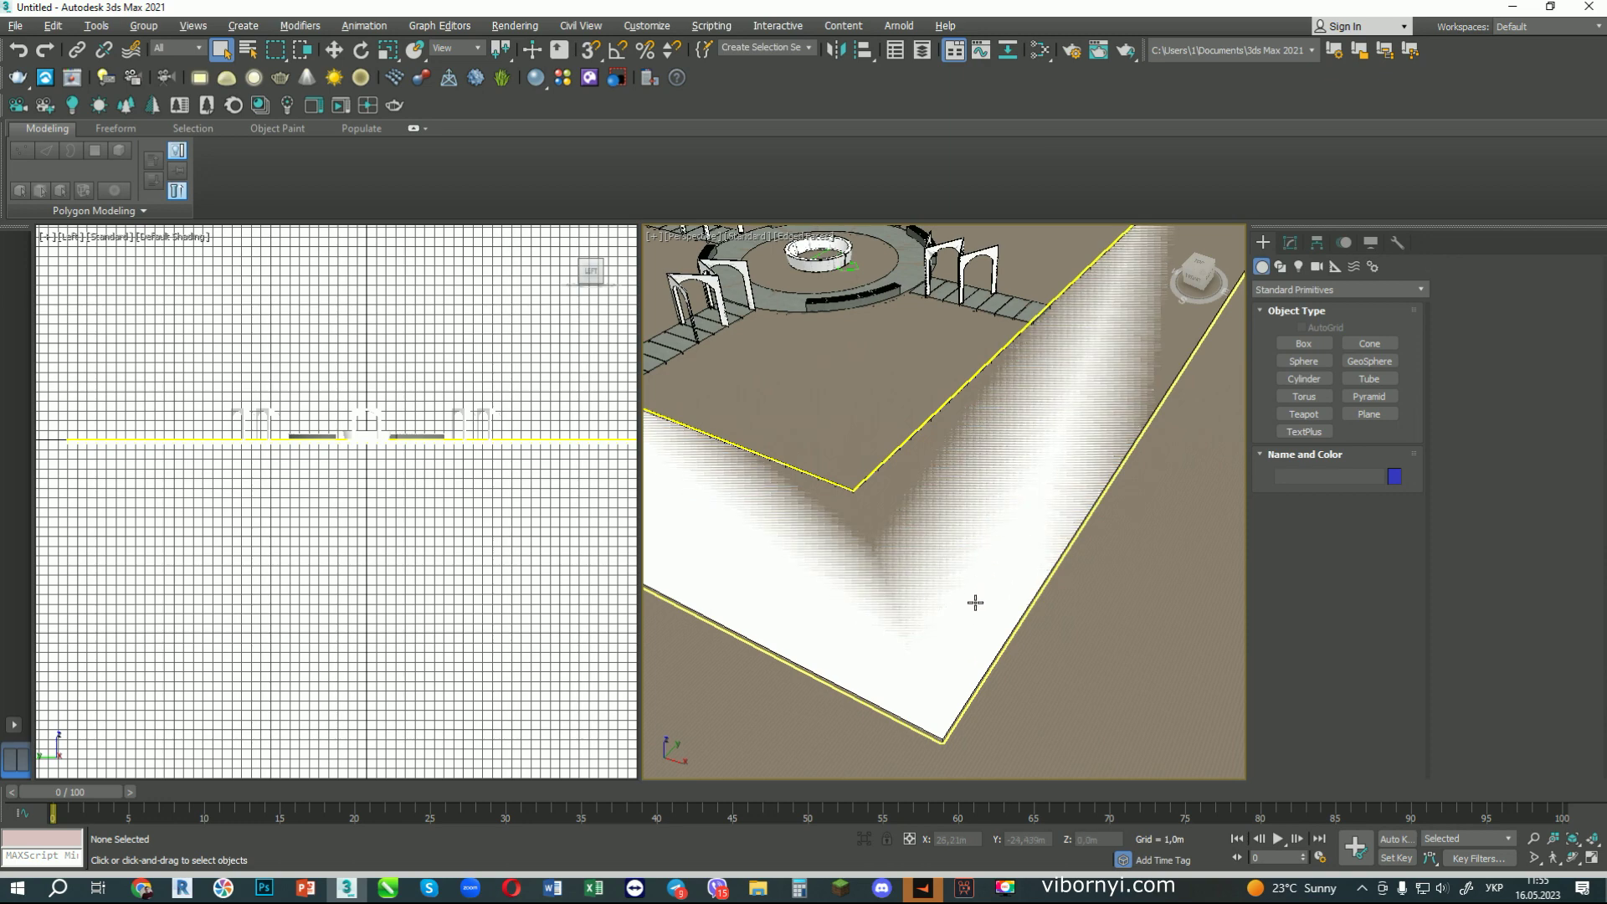
scroll(979, 594, down, 8)
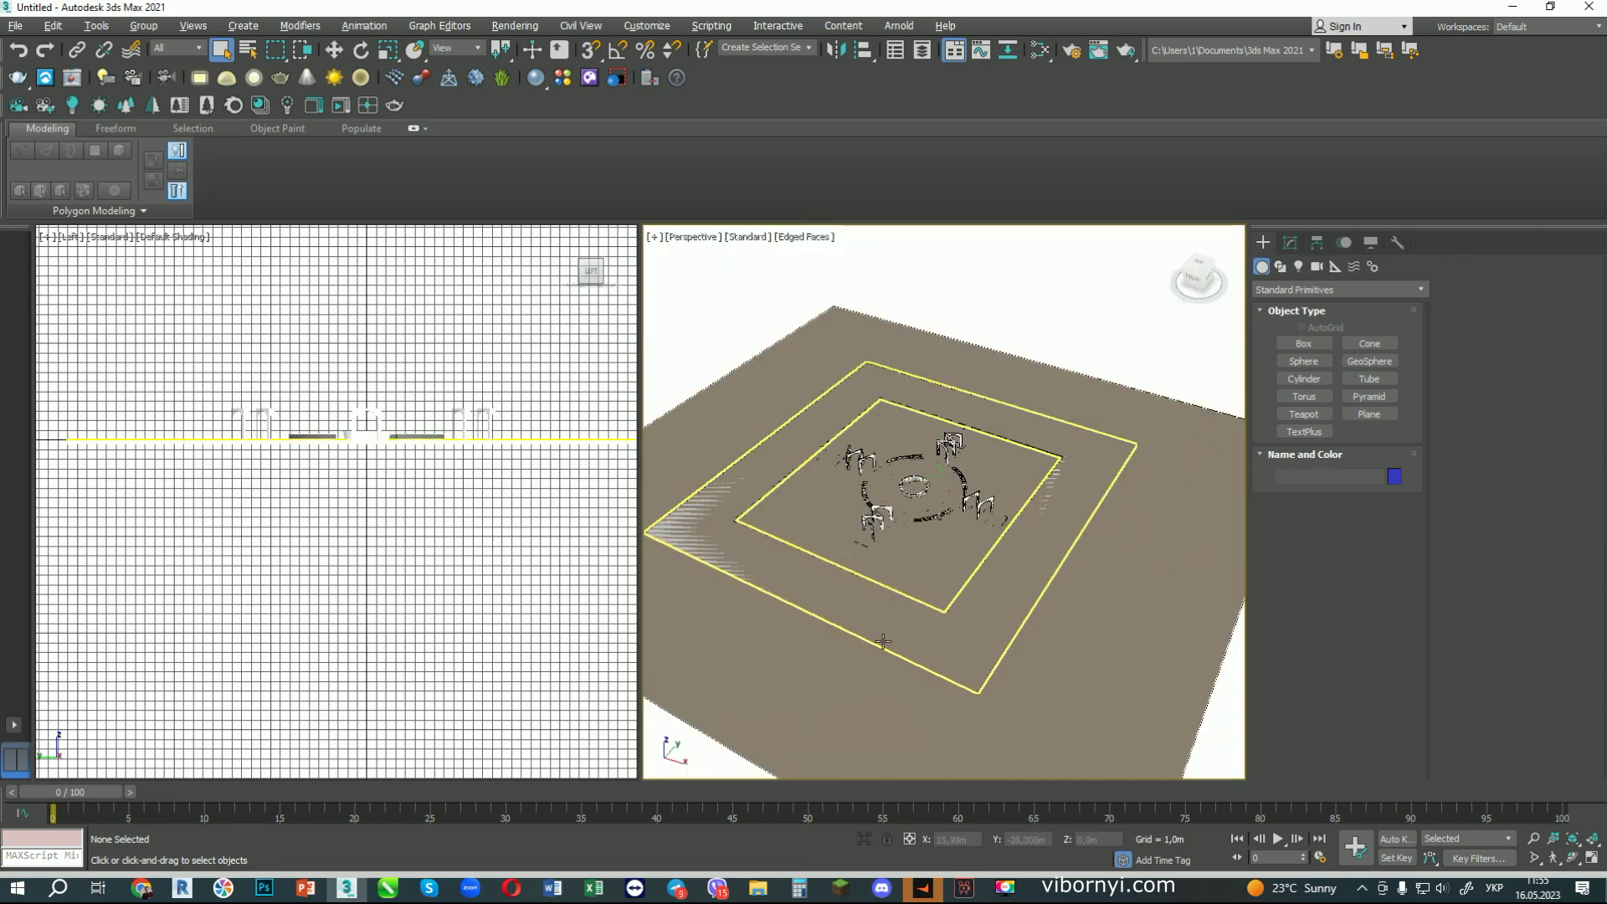
scroll(858, 653, up, 6)
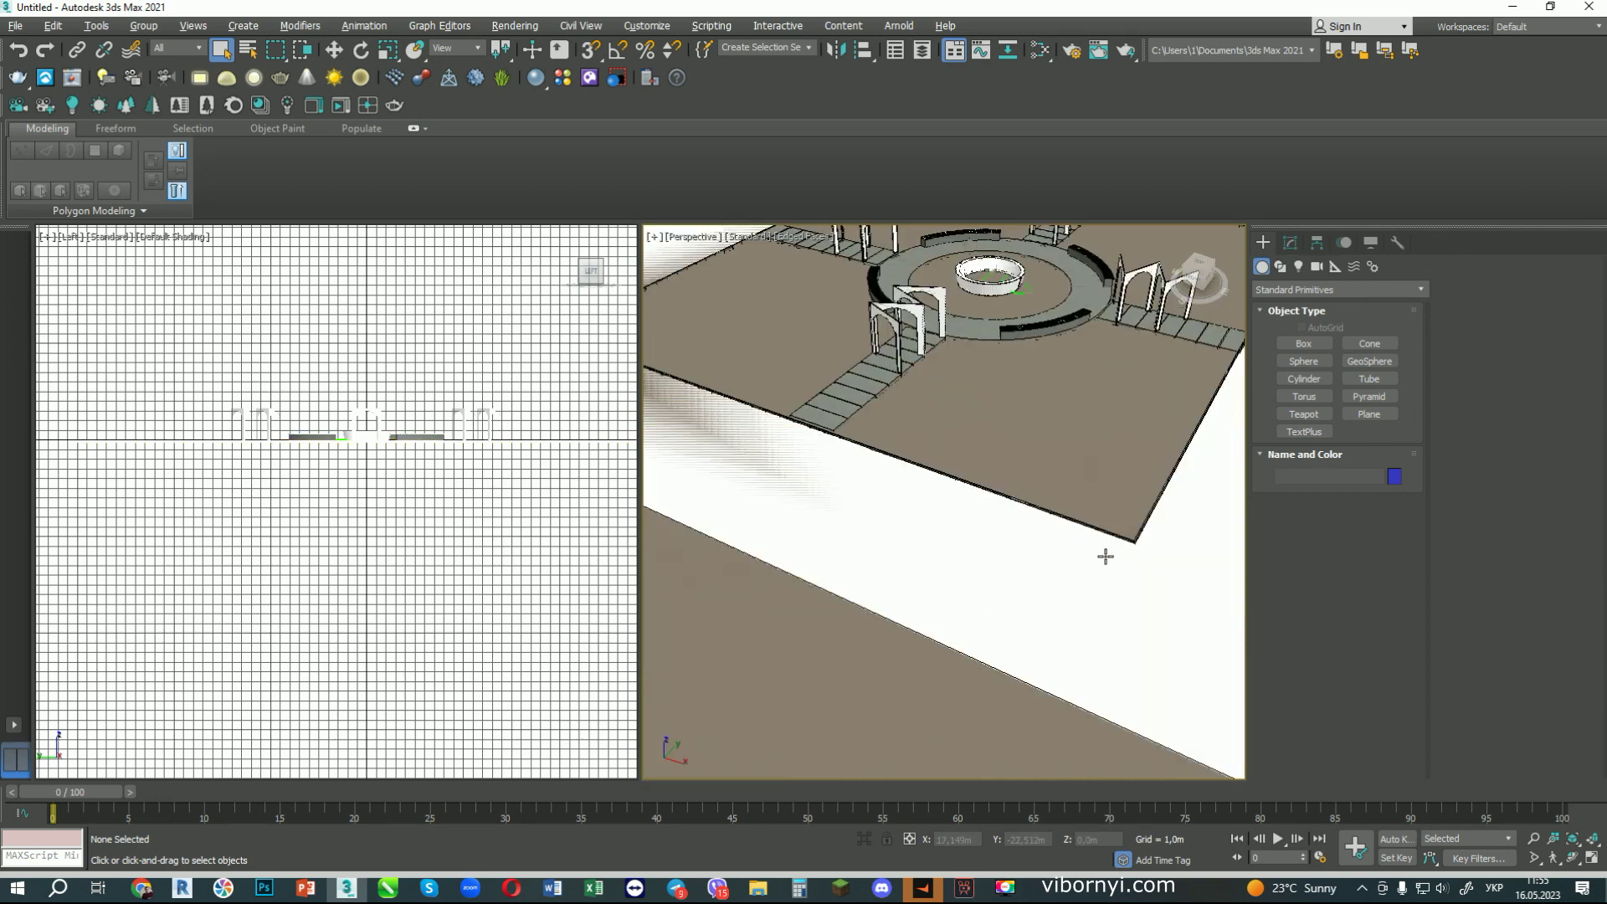
scroll(1105, 556, up, 5)
scroll(954, 611, down, 1)
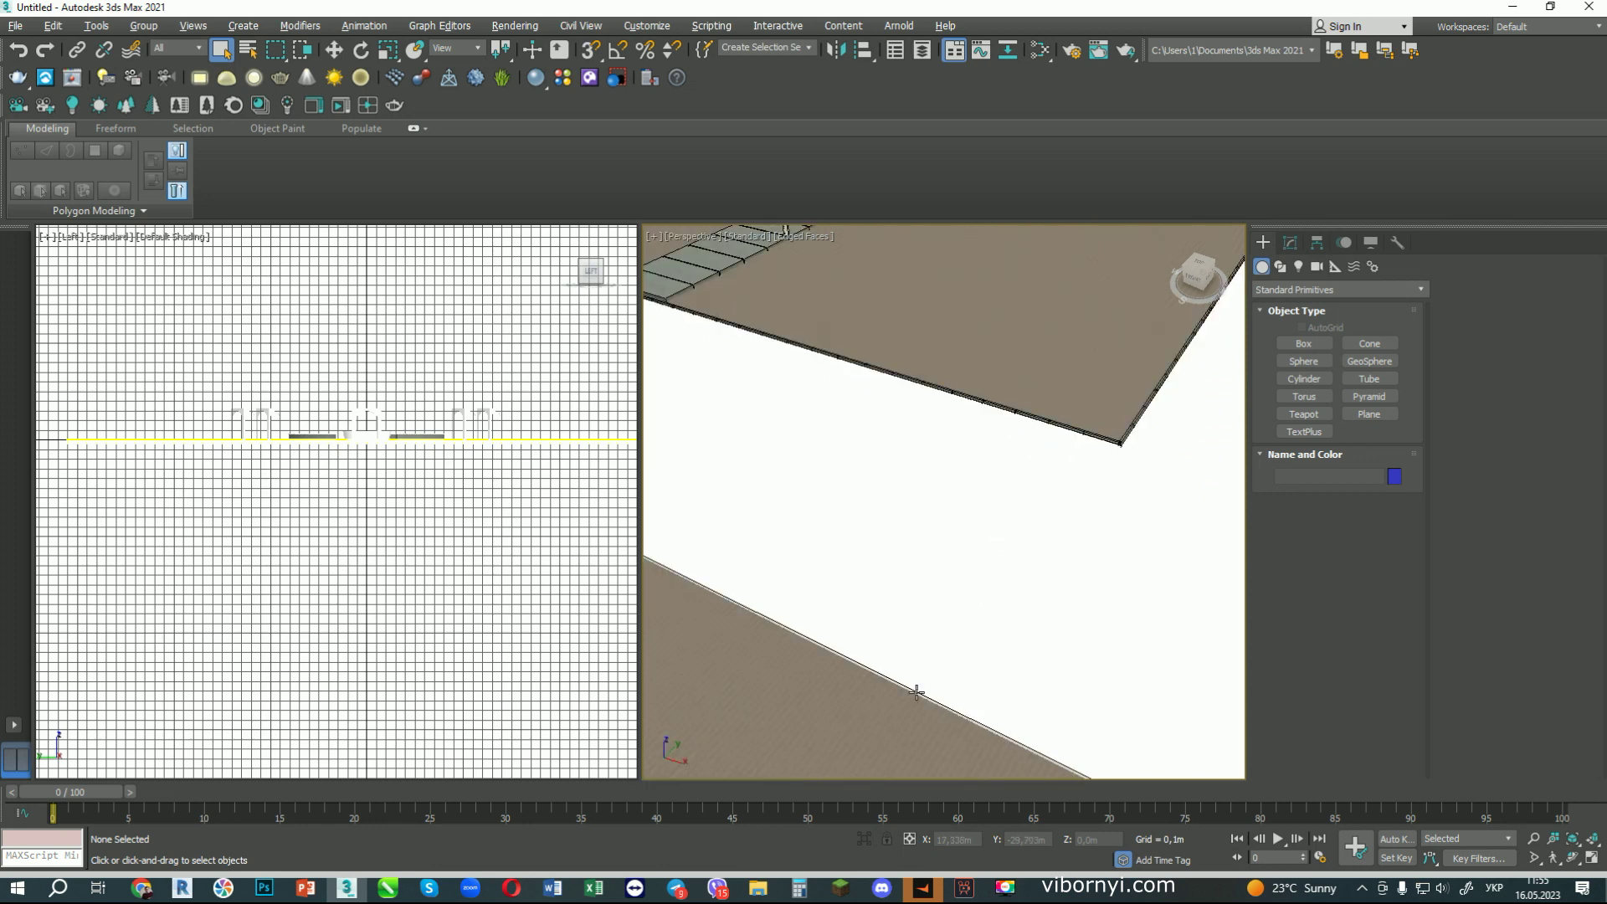
scroll(916, 692, up, 5)
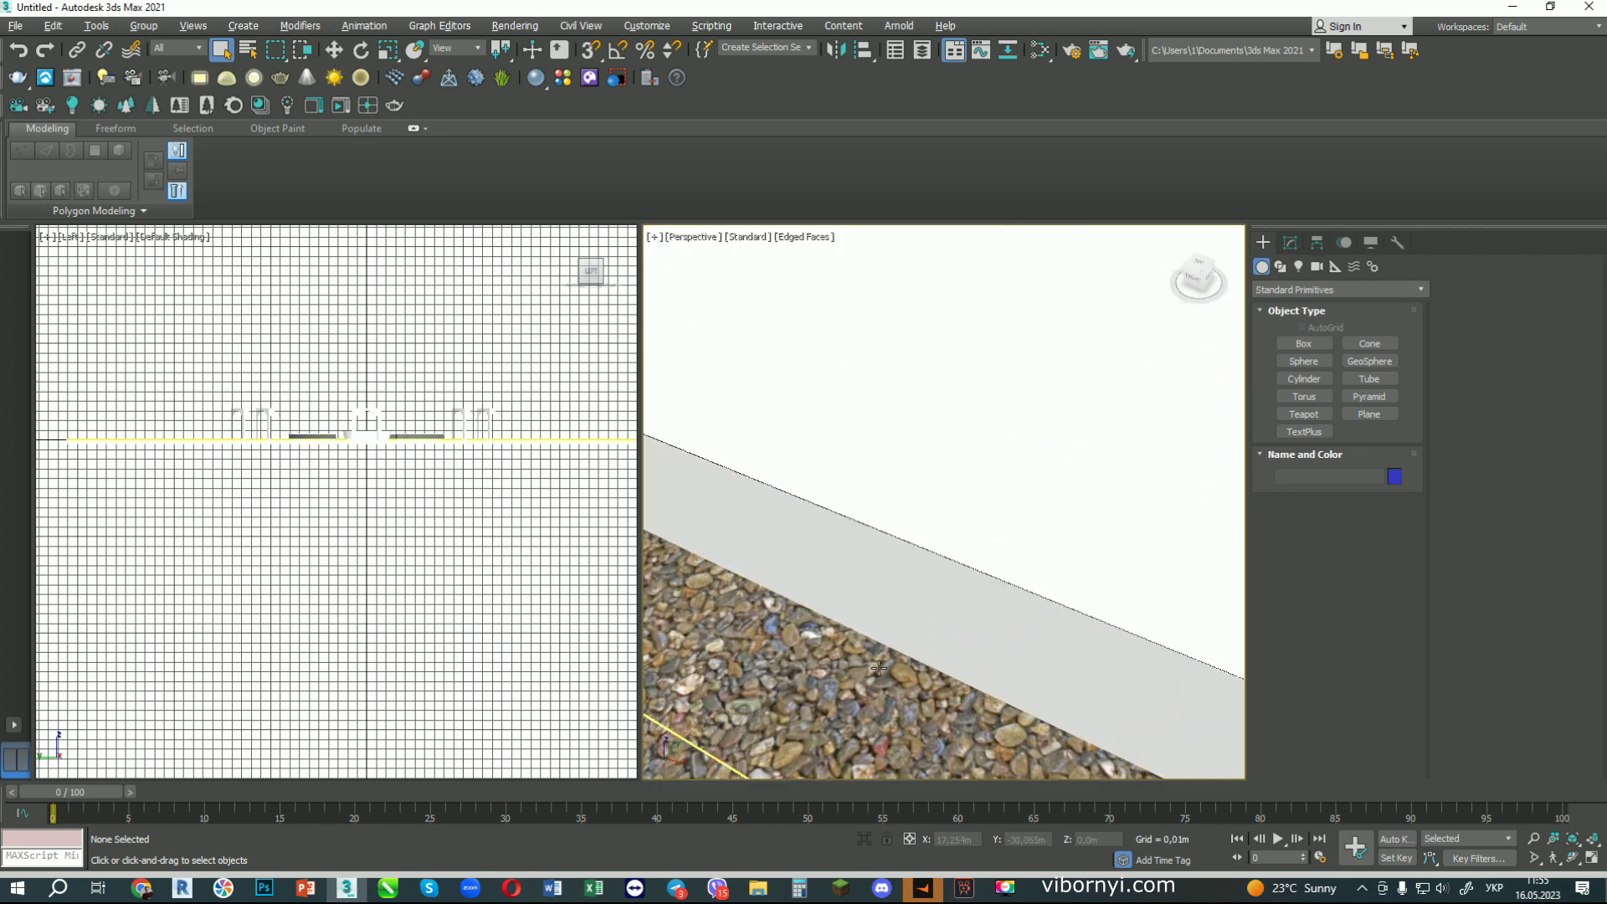
scroll(868, 549, down, 2)
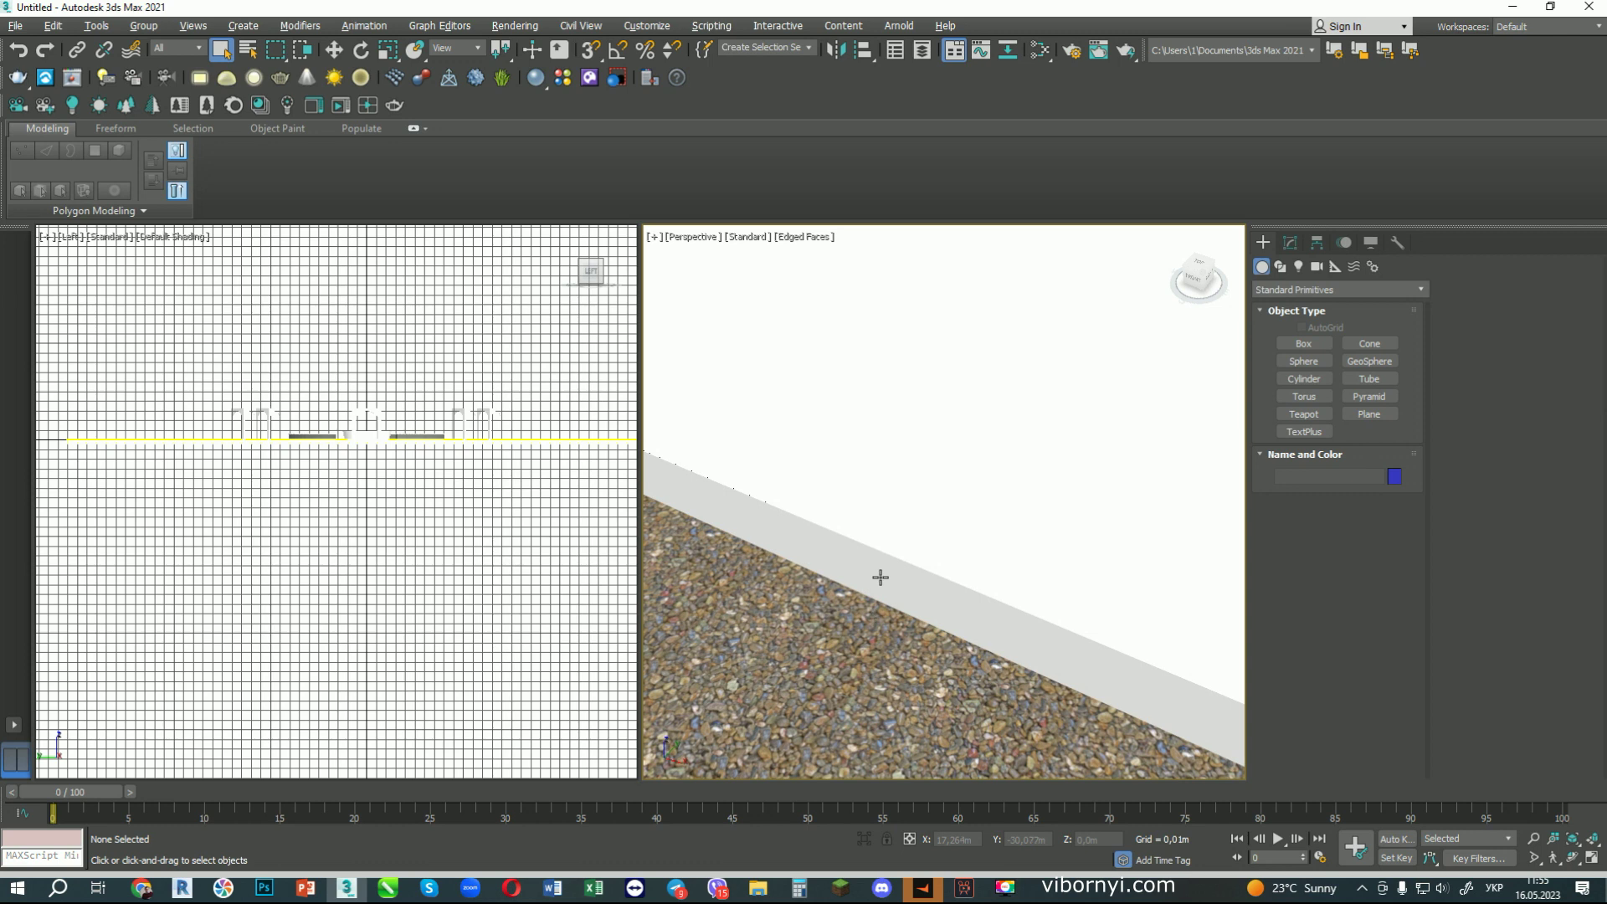
scroll(882, 561, down, 3)
middle_drag(1000, 559, 745, 567)
scroll(806, 535, down, 6)
middle_drag(979, 534, 793, 692)
scroll(880, 597, down, 5)
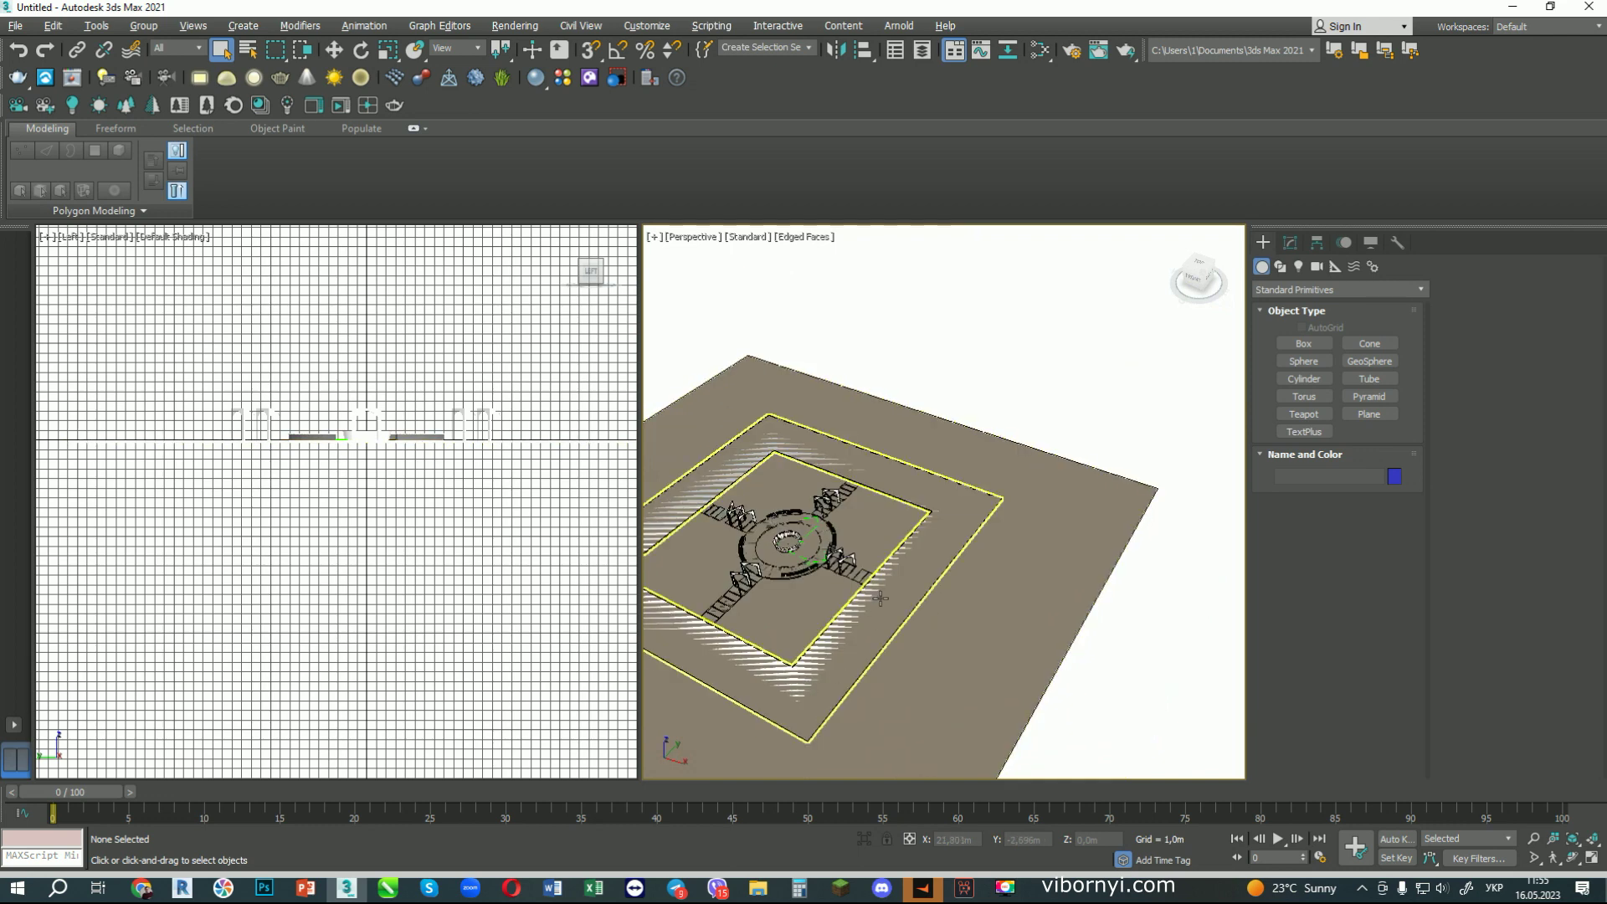
Step: Inspect the far corner of the square's curb up close, checking the curb joint and gravel infill, and review the whole site
scroll(880, 597, up, 5)
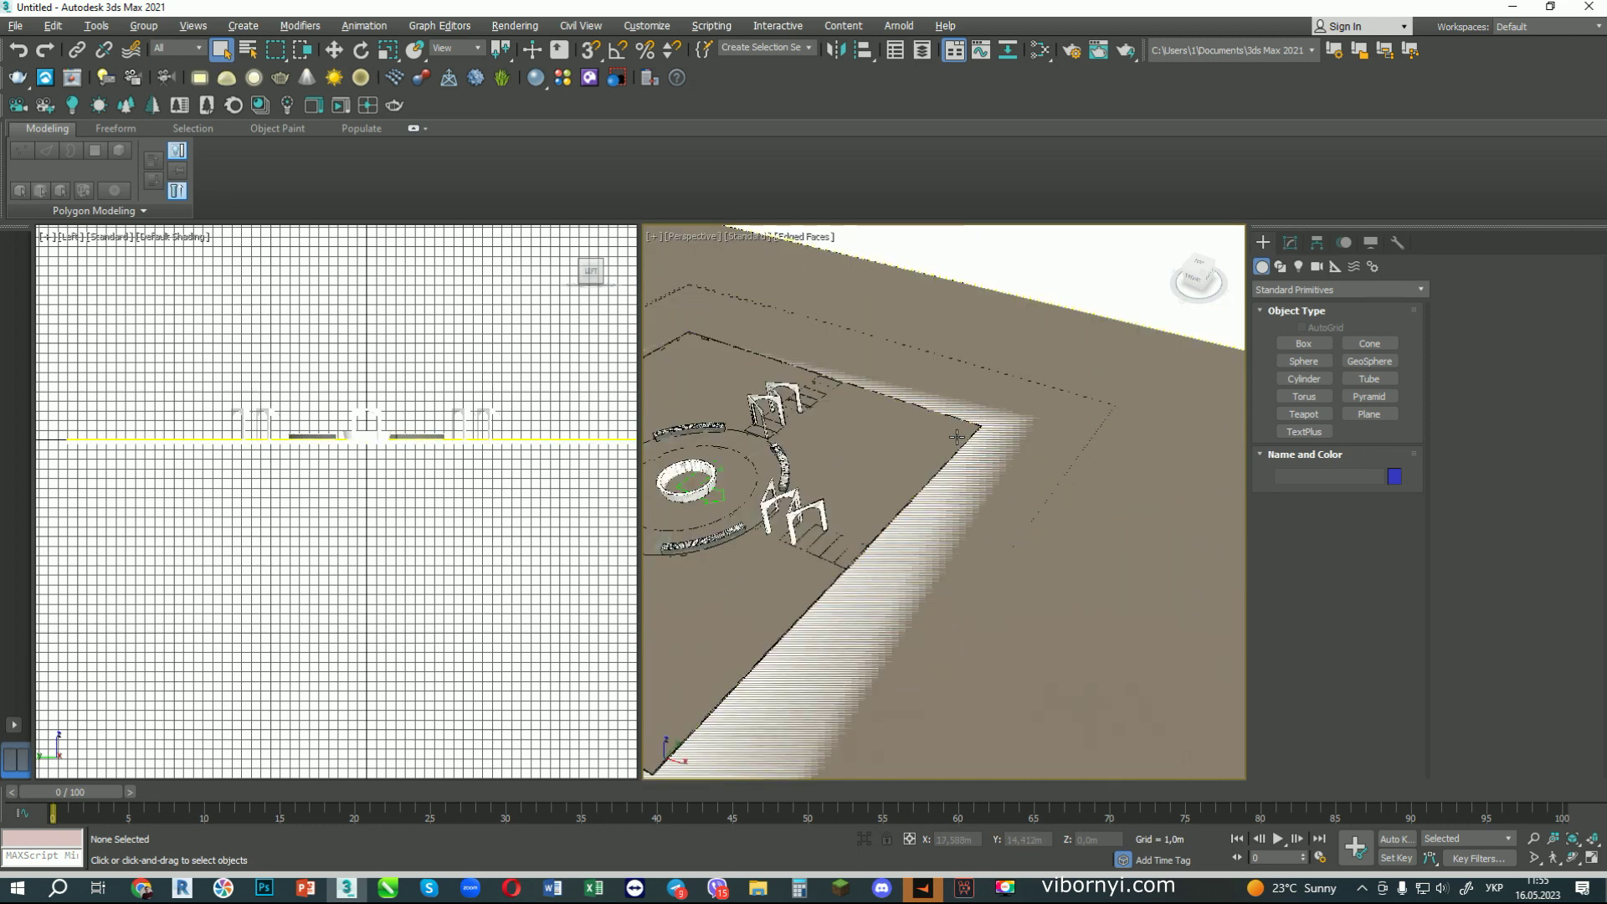
scroll(1010, 438, up, 5)
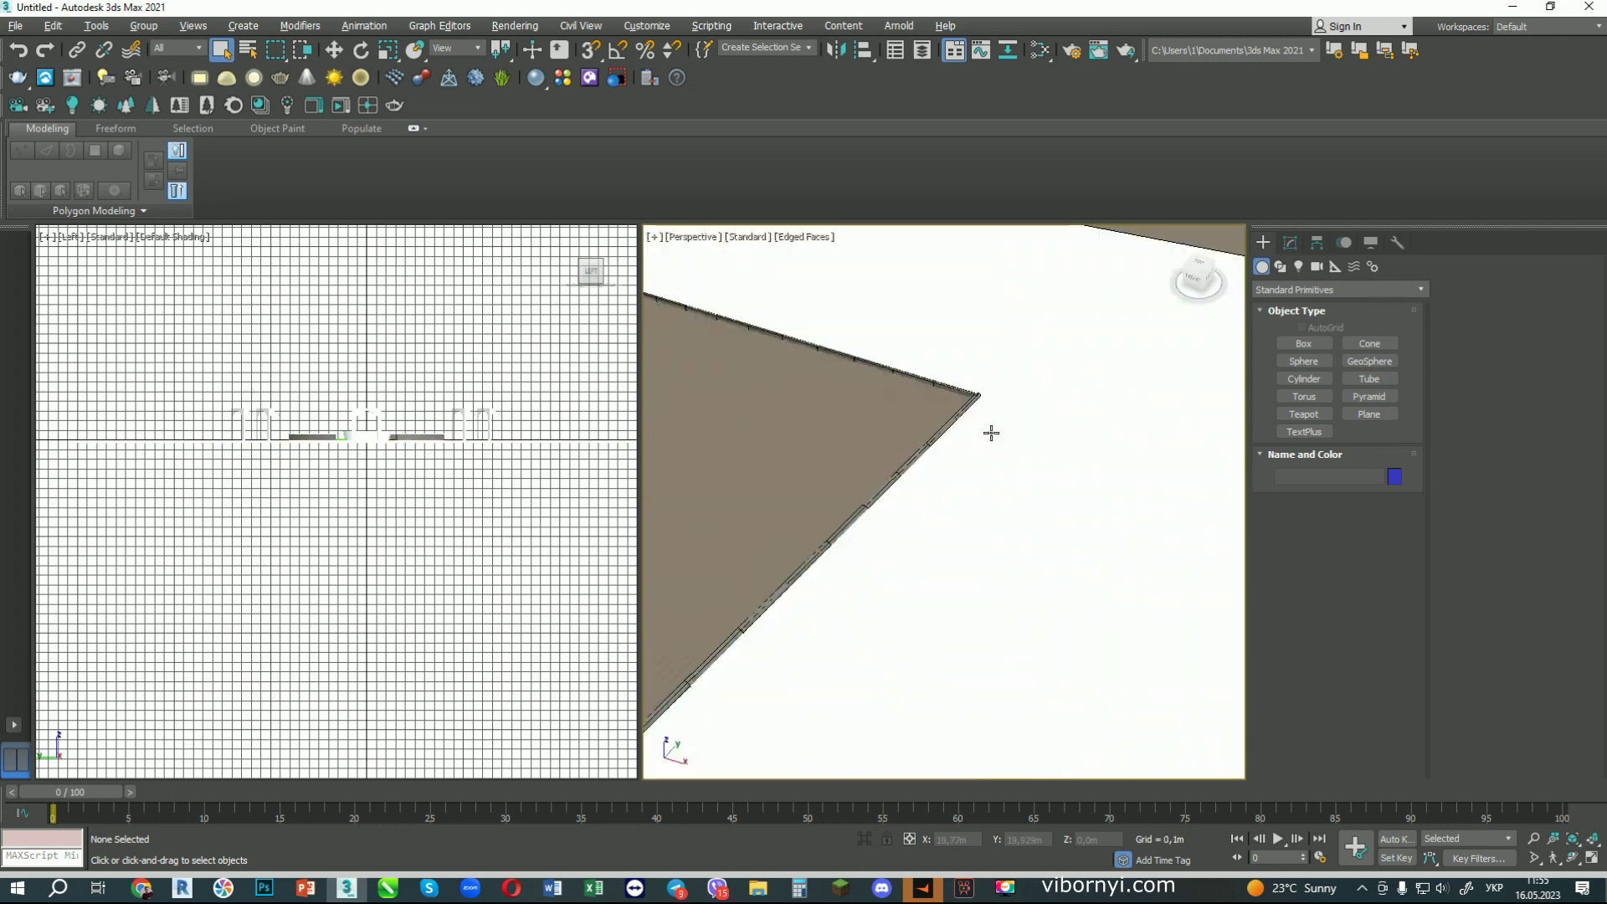
scroll(975, 394, up, 3)
scroll(984, 401, down, 3)
scroll(984, 418, up, 3)
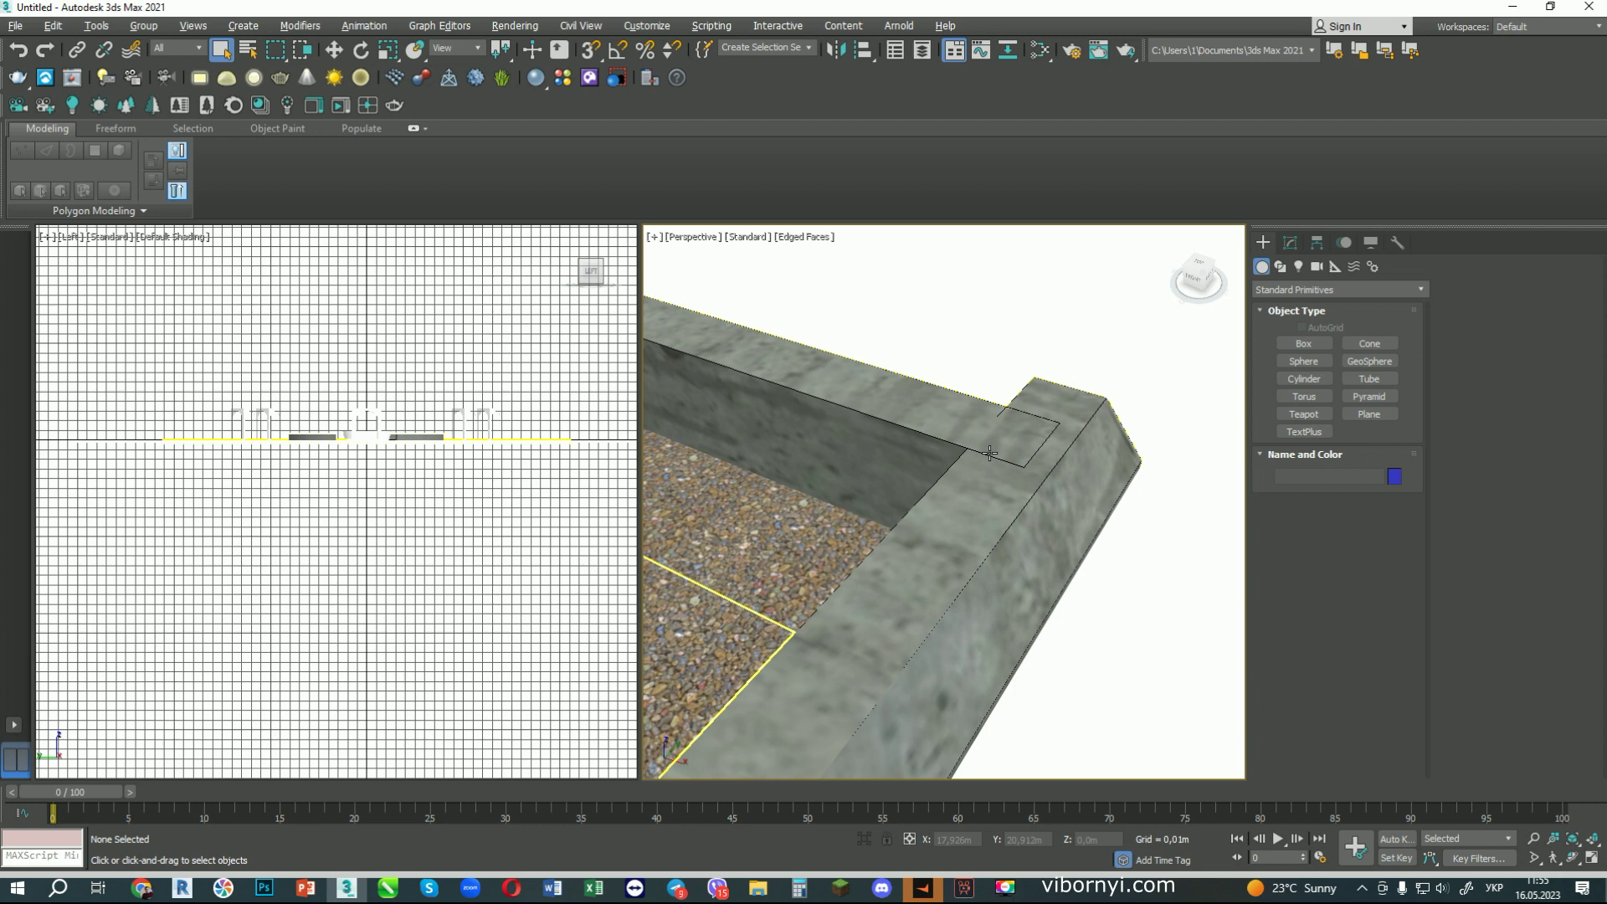
scroll(990, 453, down, 10)
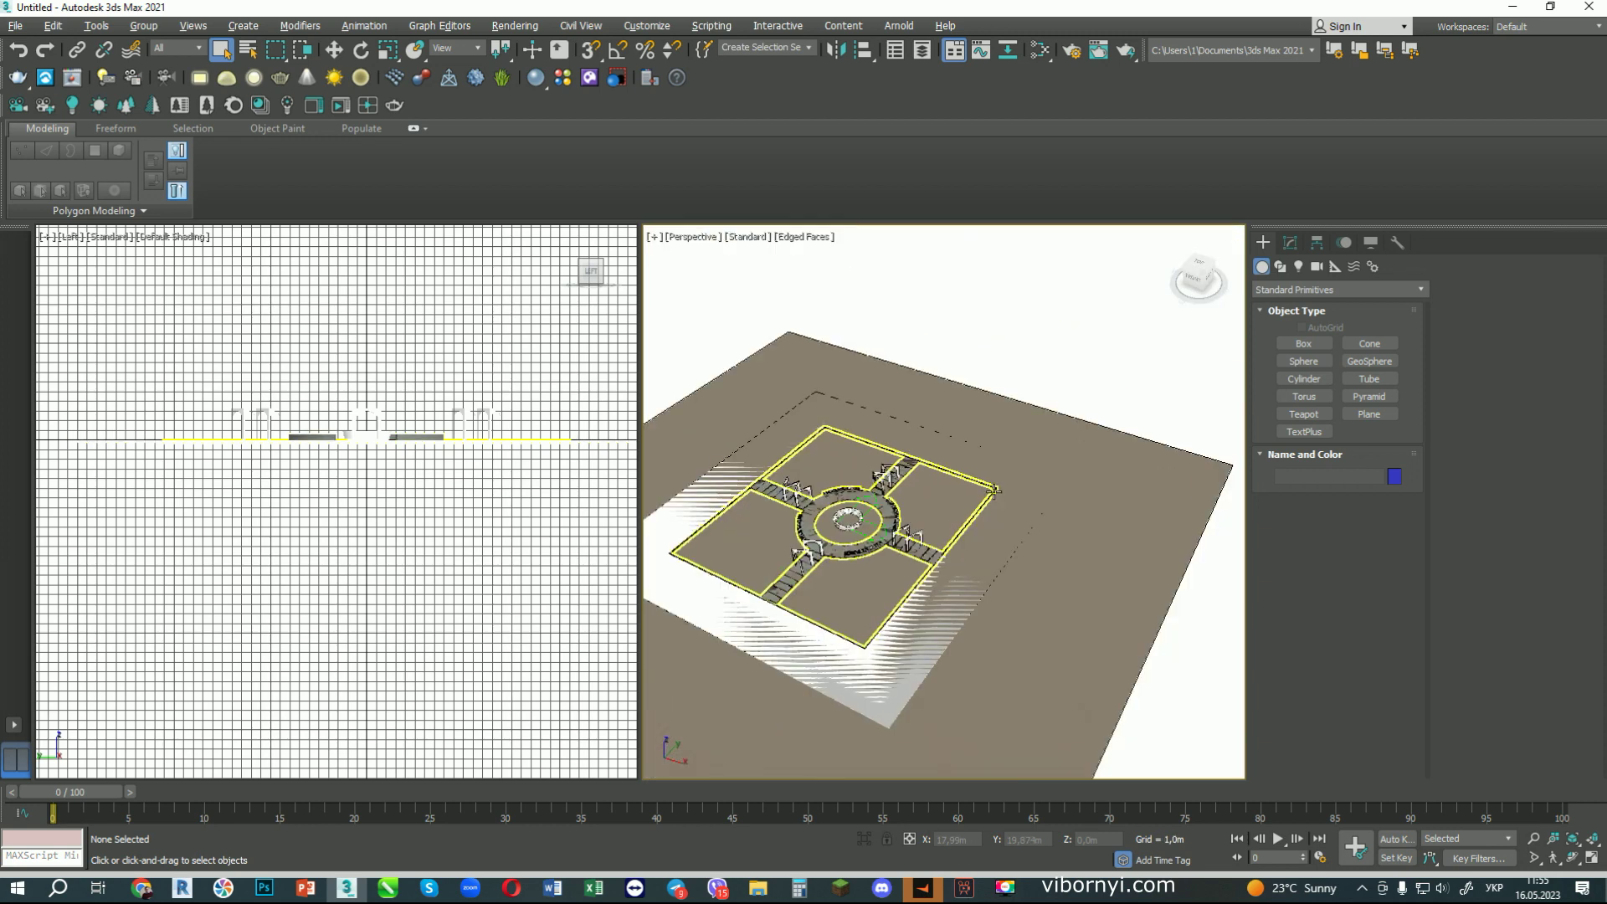
alt+middle_drag(994, 490, 967, 451)
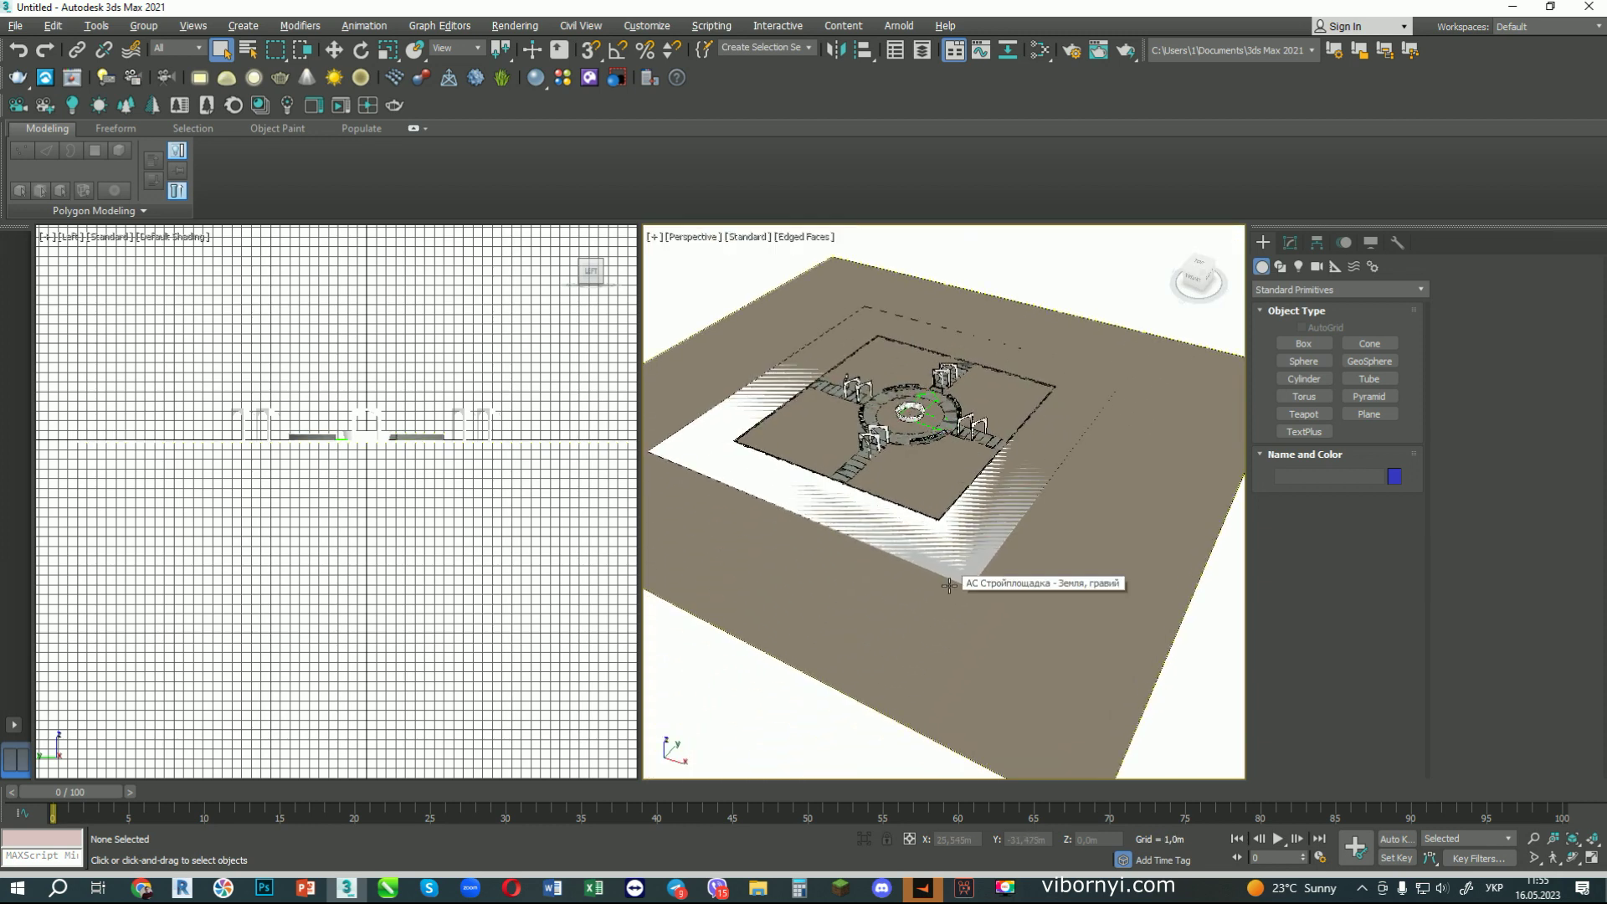
click(1011, 895)
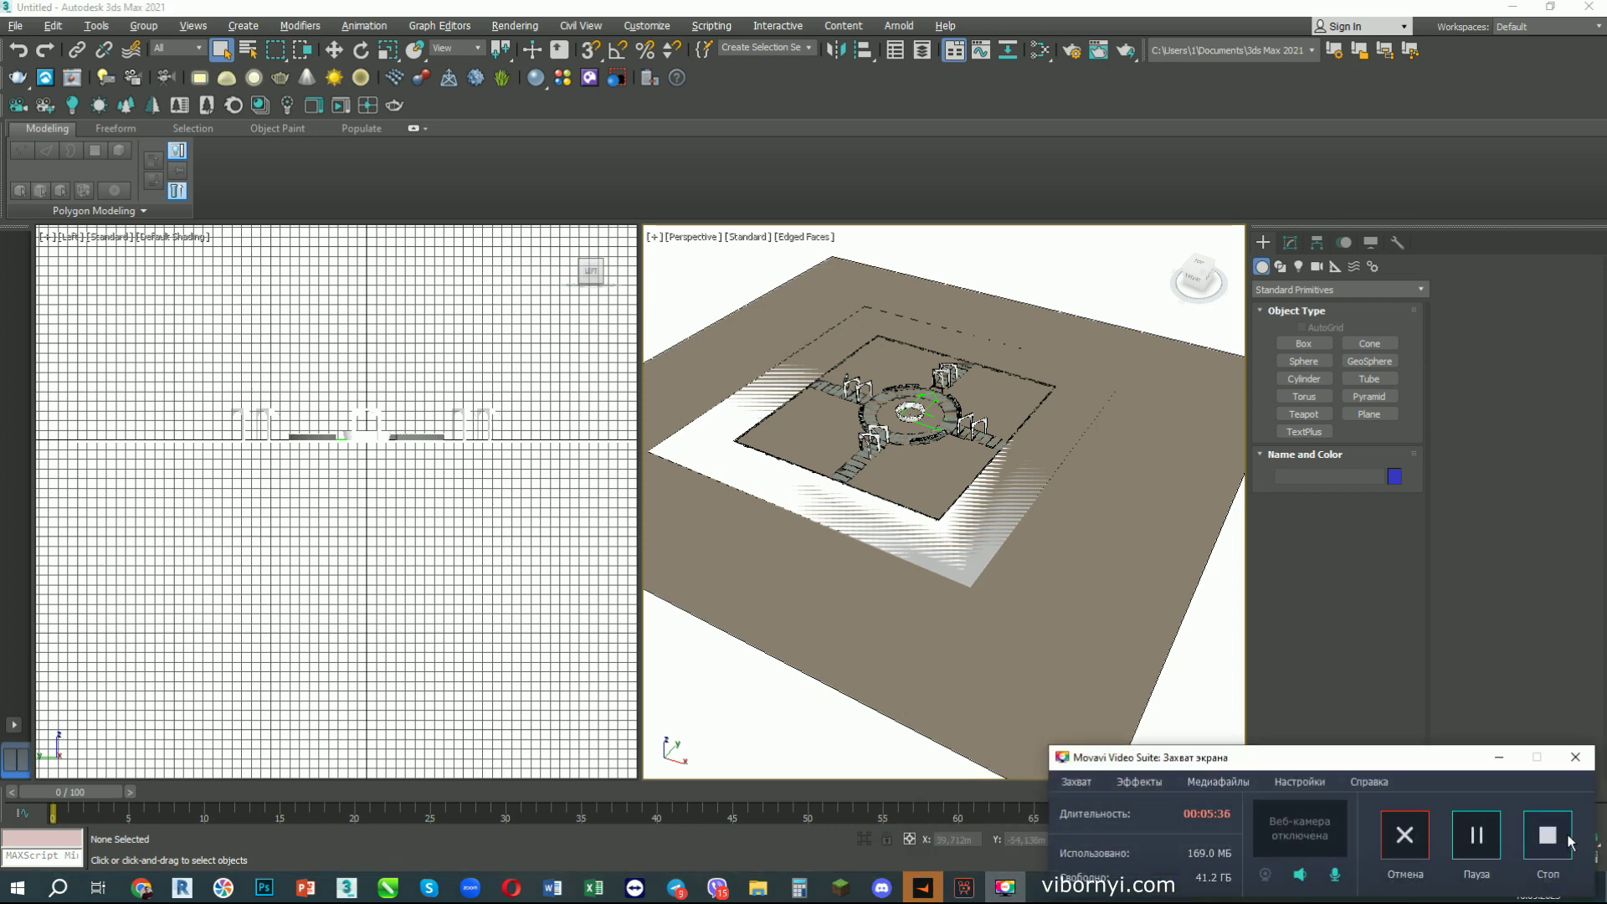